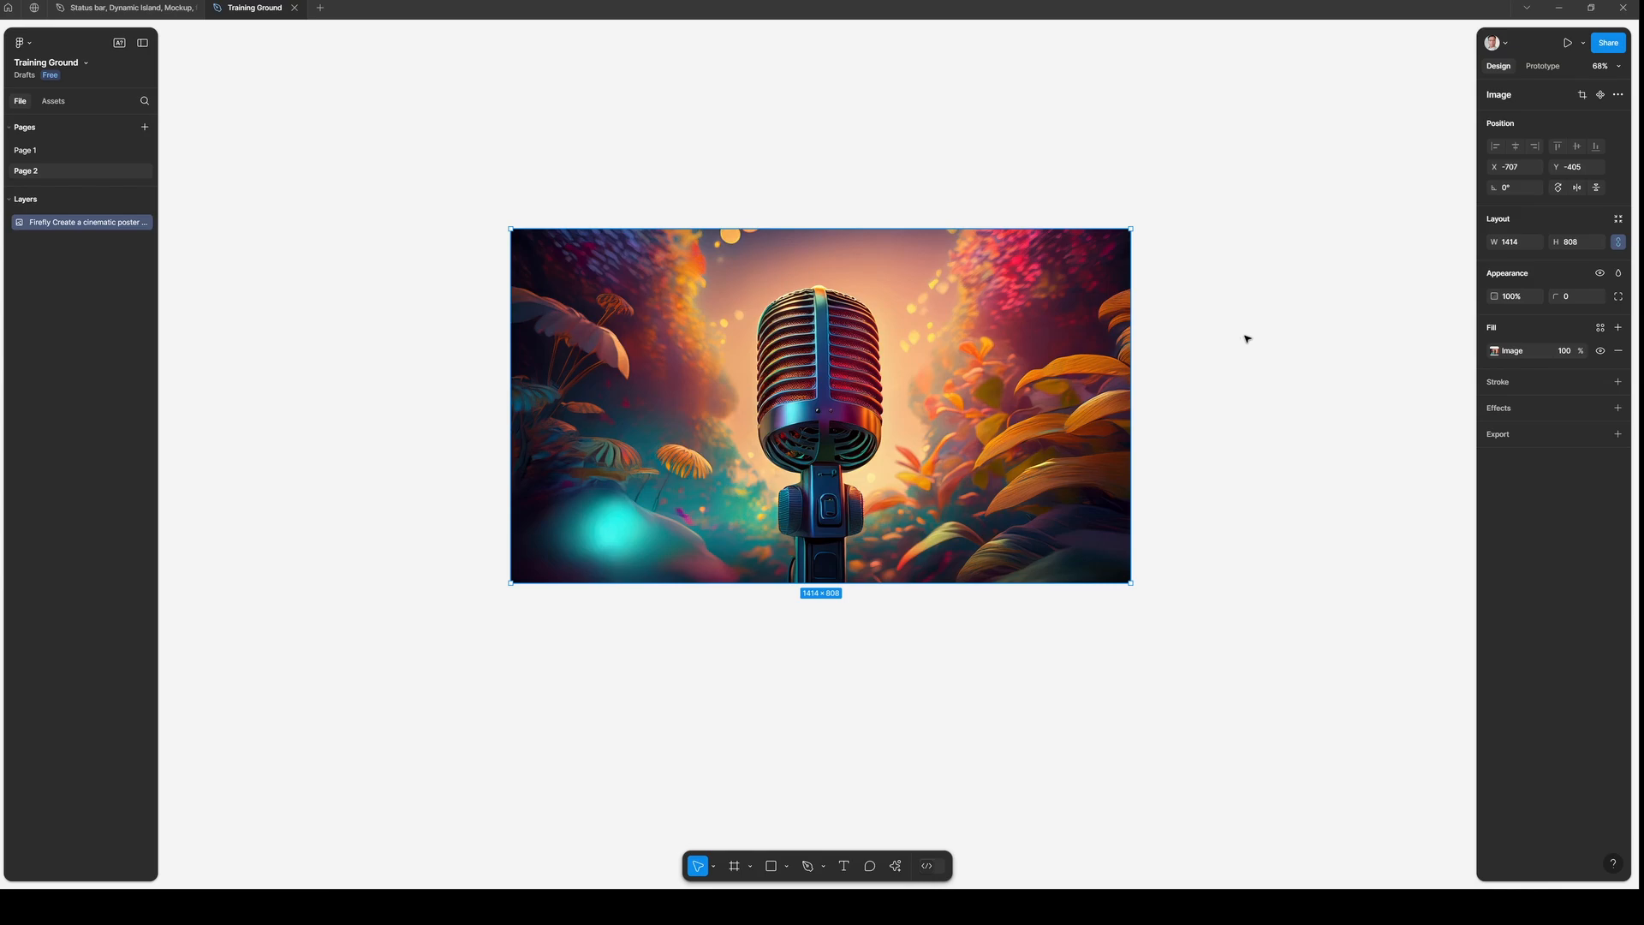
{"action": "scroll", "coordinate": [1246, 342], "scroll_direction": "down", "scroll_amount": 1}
{"action": "left_click", "coordinate": [1164, 487]}
{"action": "scroll", "coordinate": [1163, 487], "scroll_direction": "down", "scroll_amount": 2}
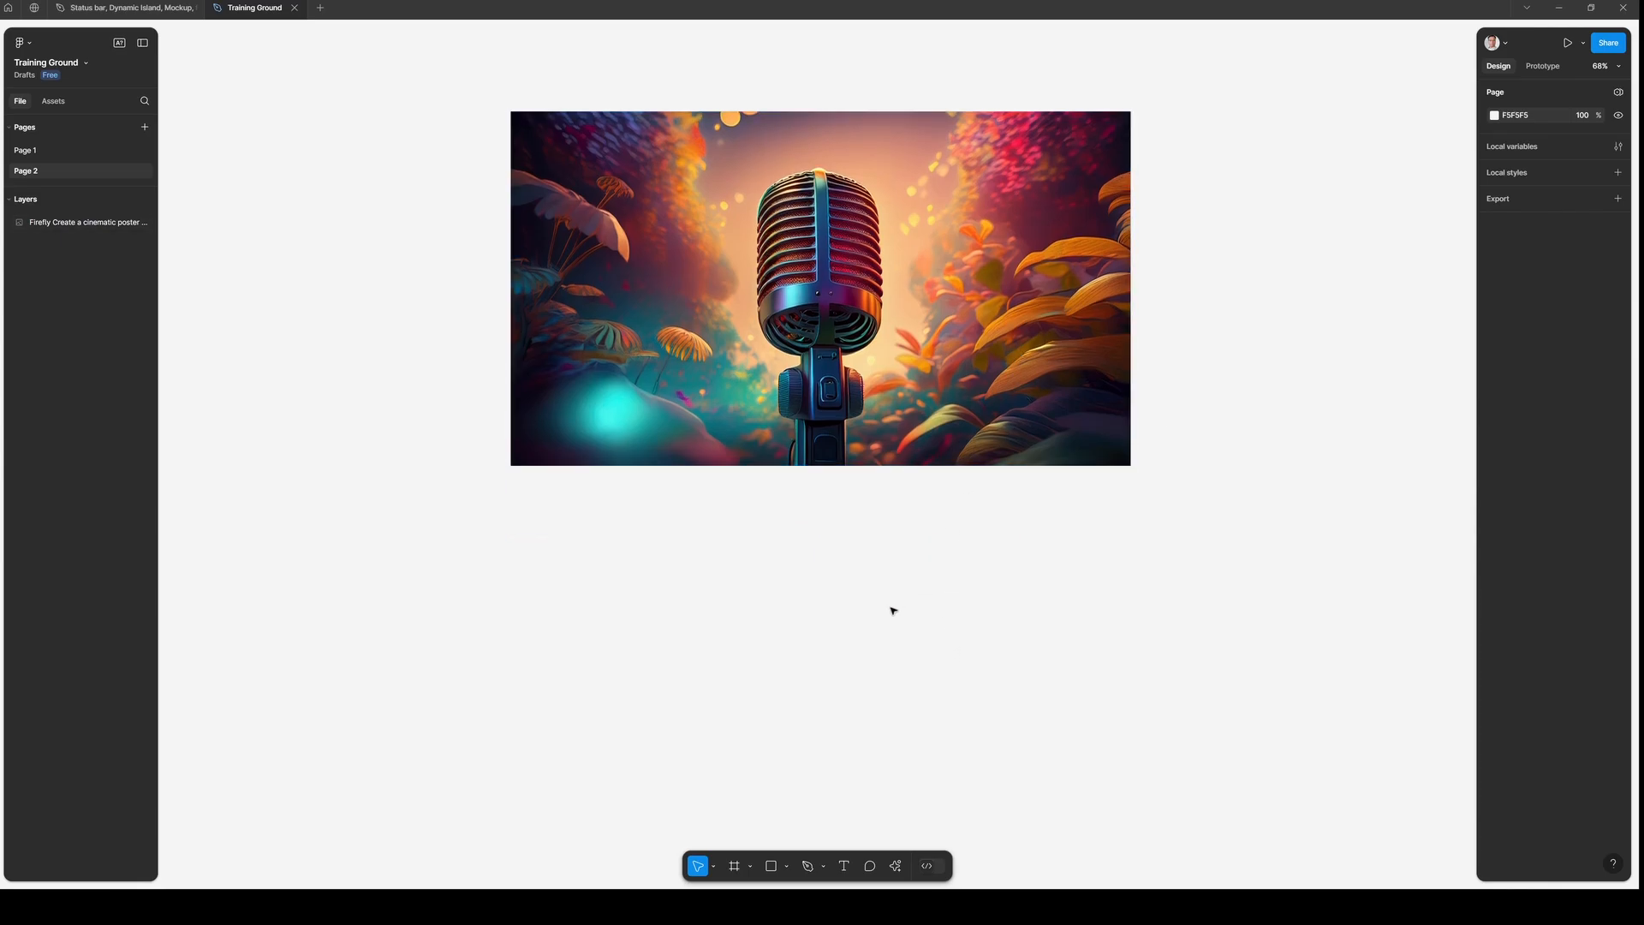
{"action": "scroll", "coordinate": [913, 341], "scroll_direction": "up", "scroll_amount": 3}
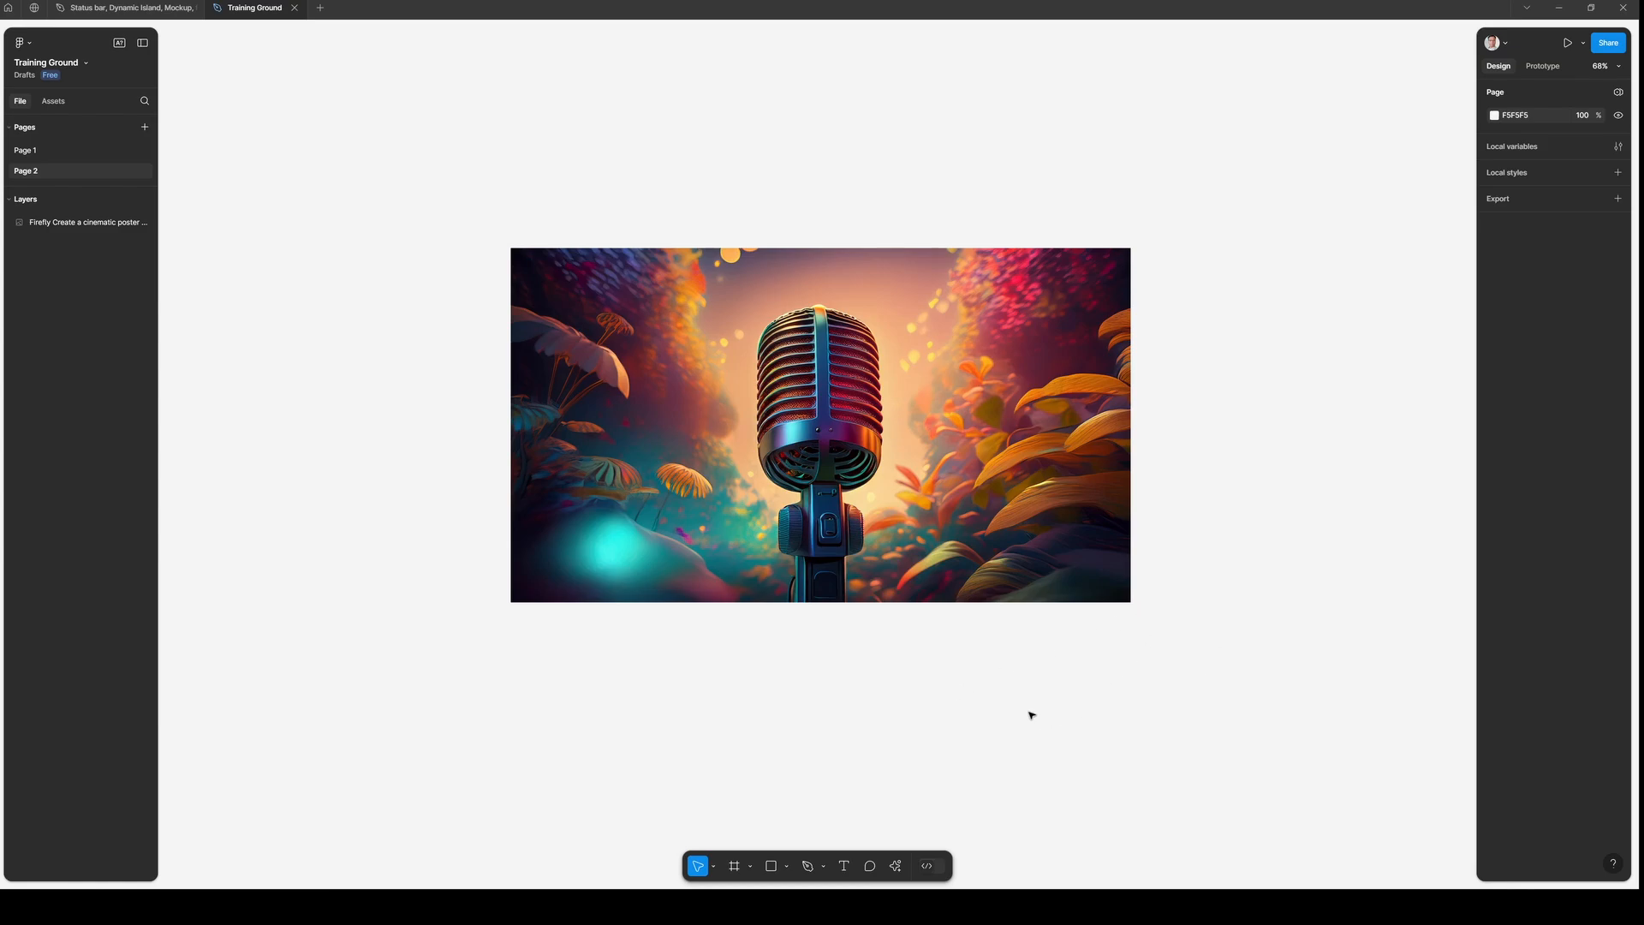
- Reposition the microphone image on the canvas and scale it up to about 1929 × 1102
{"action": "left_click", "coordinate": [863, 274]}
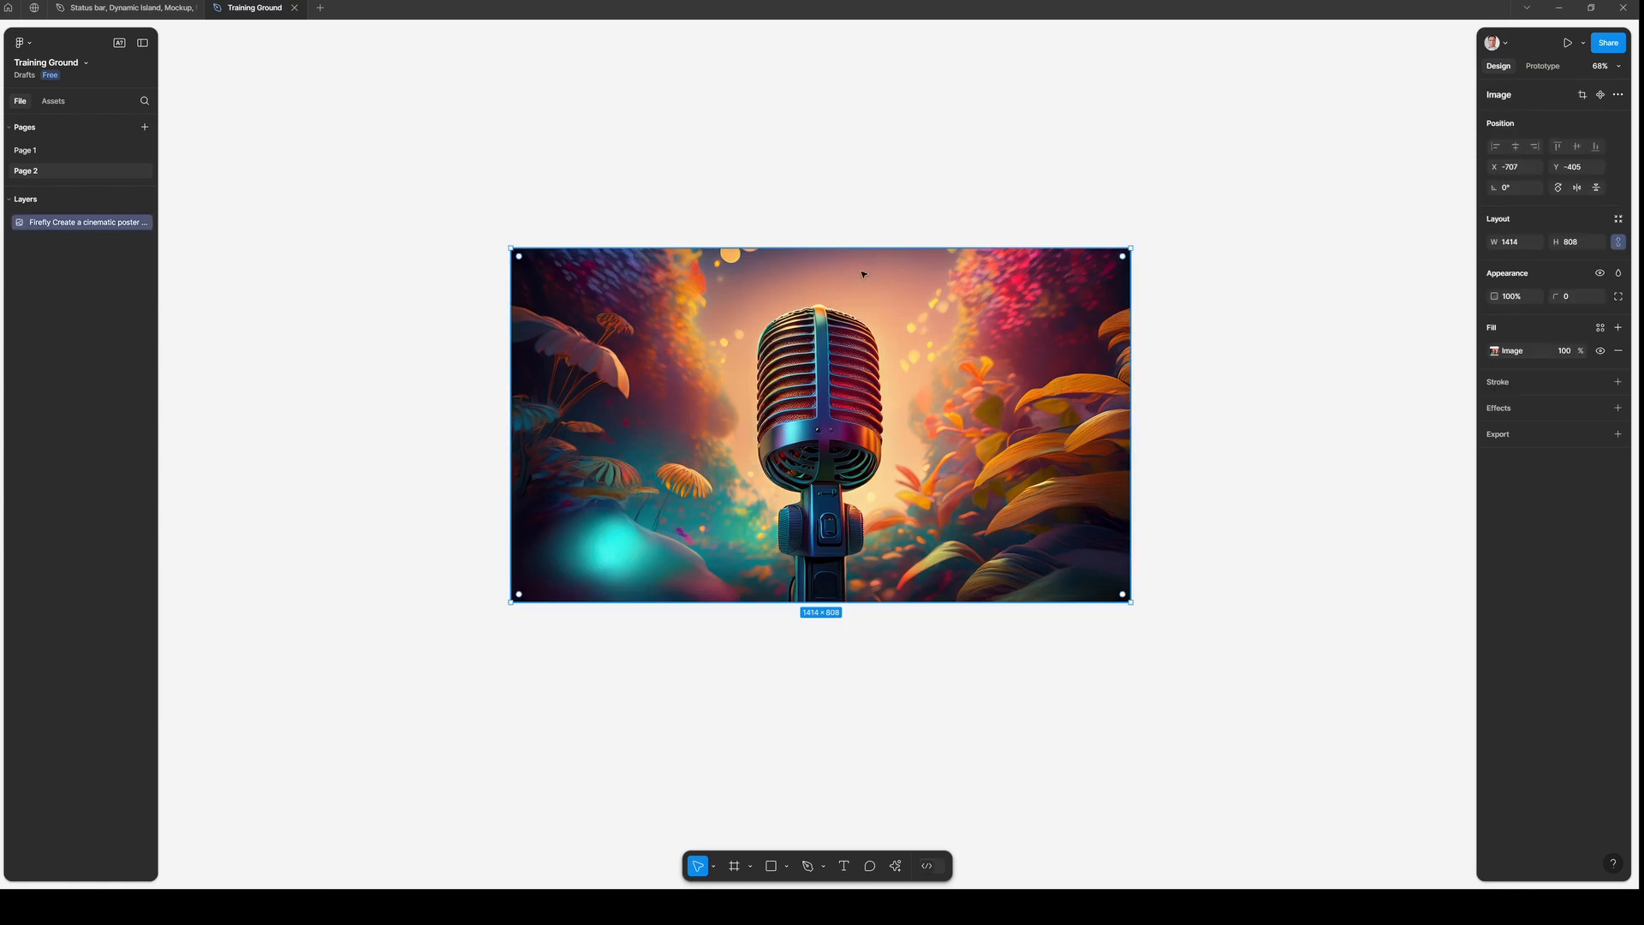
{"action": "left_click_drag", "start_coordinate": [836, 411], "coordinate": [748, 336]}
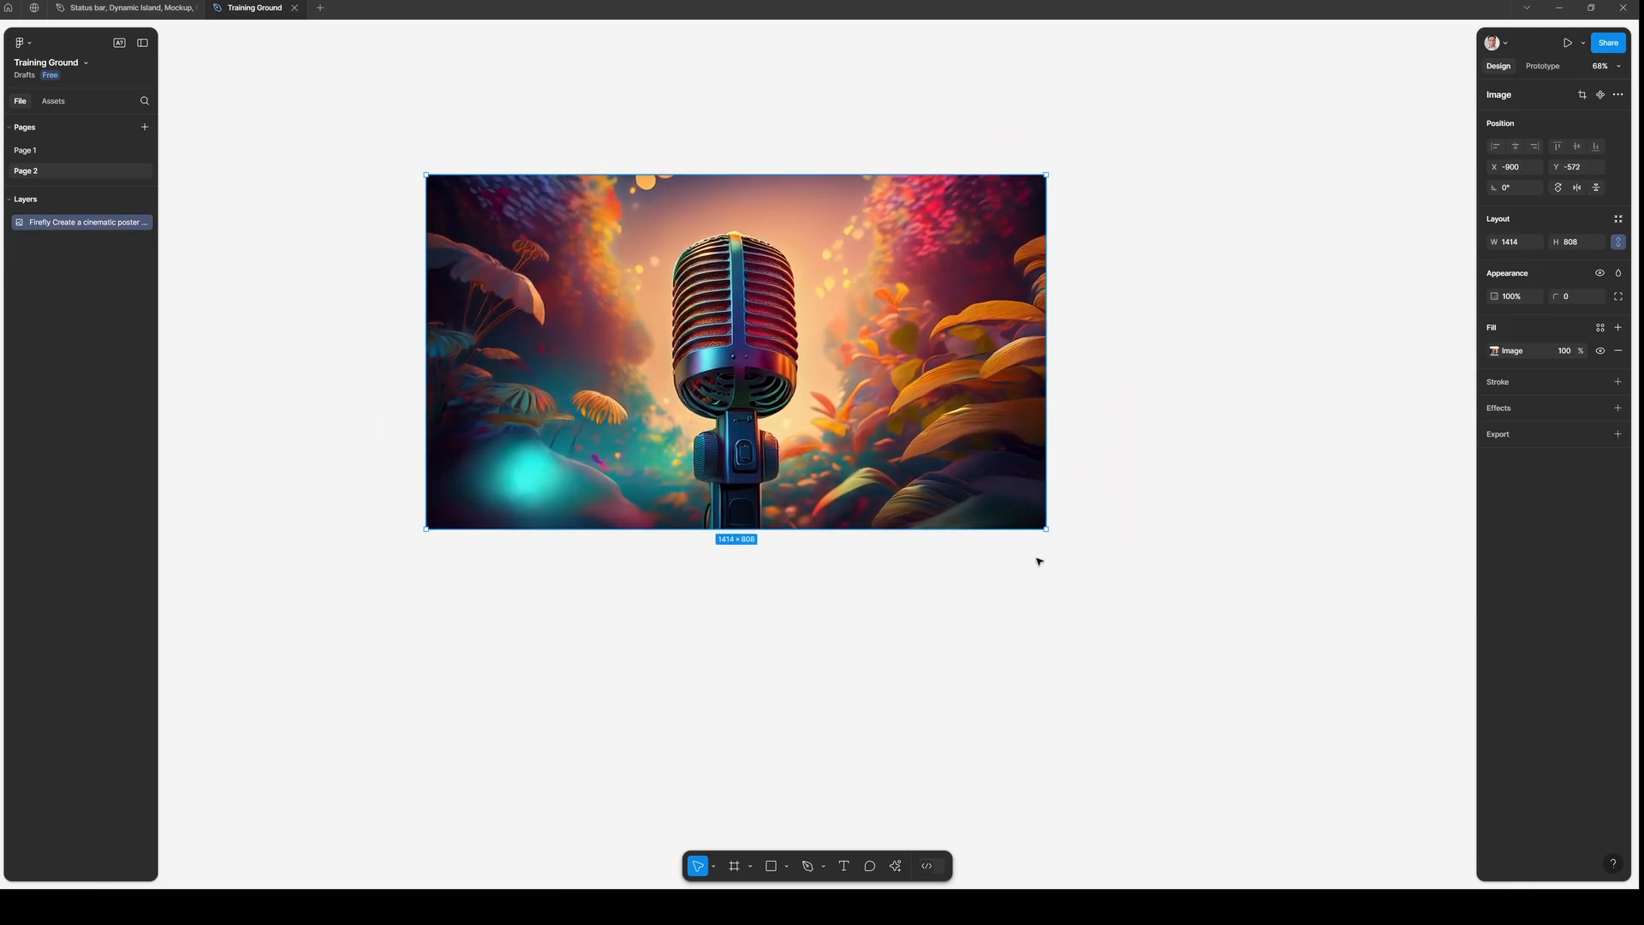
{"action": "left_click_drag", "start_coordinate": [1046, 528], "coordinate": [1250, 666]}
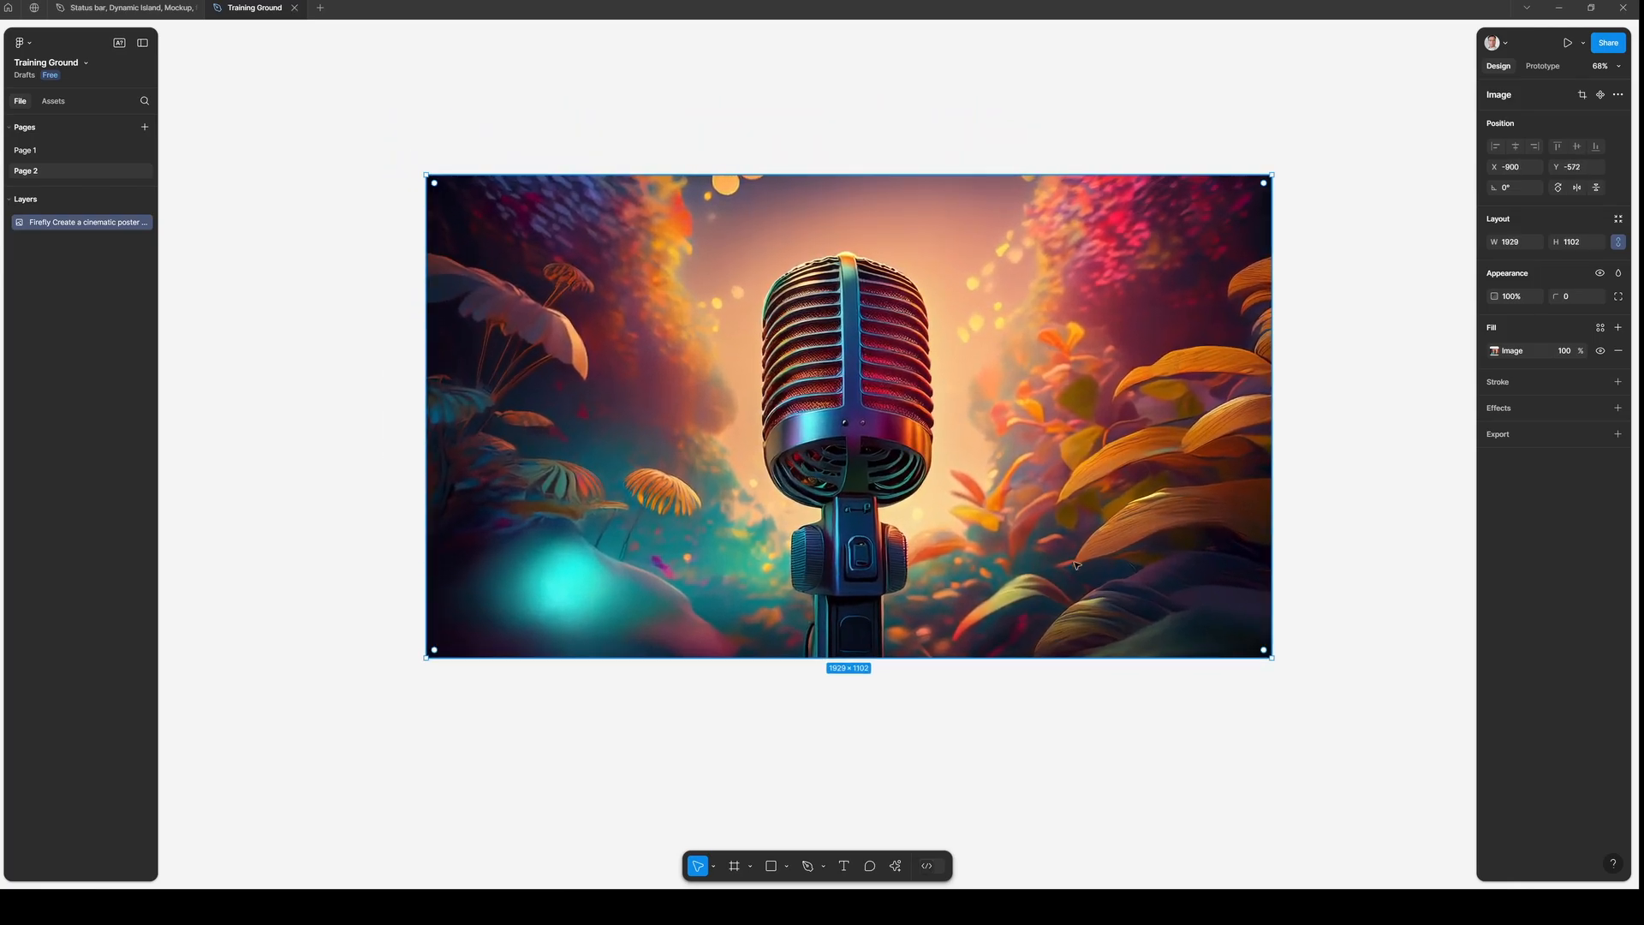
{"action": "left_click_drag", "start_coordinate": [749, 524], "coordinate": [668, 482]}
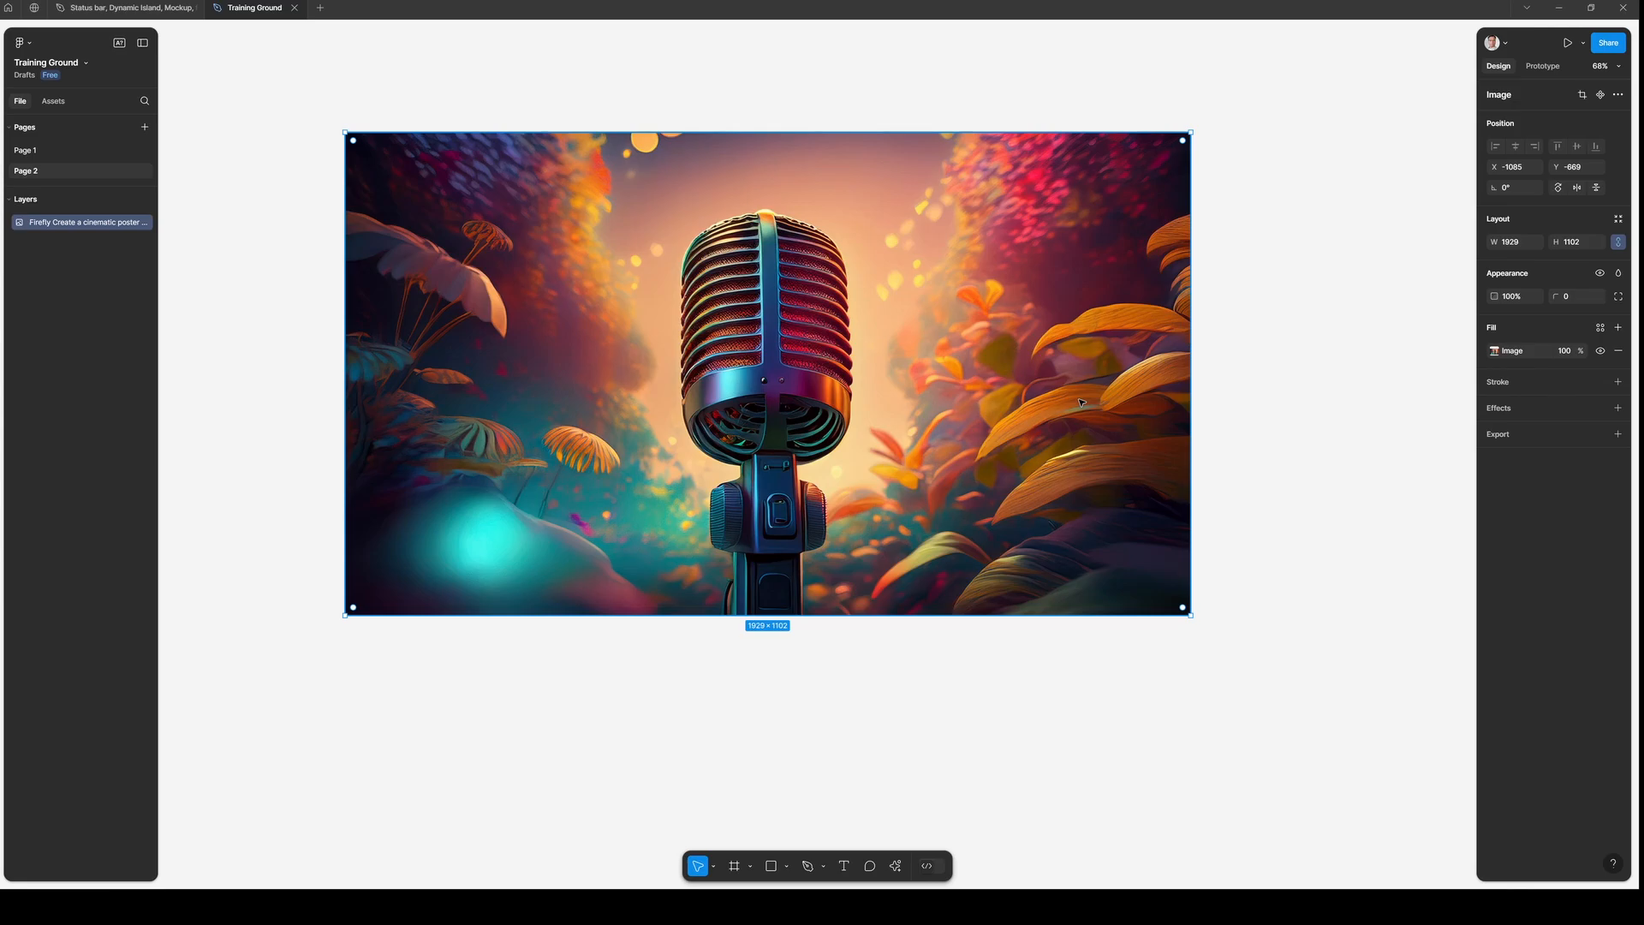
{"action": "scroll", "coordinate": [1030, 422], "scroll_direction": "down", "scroll_amount": 2}
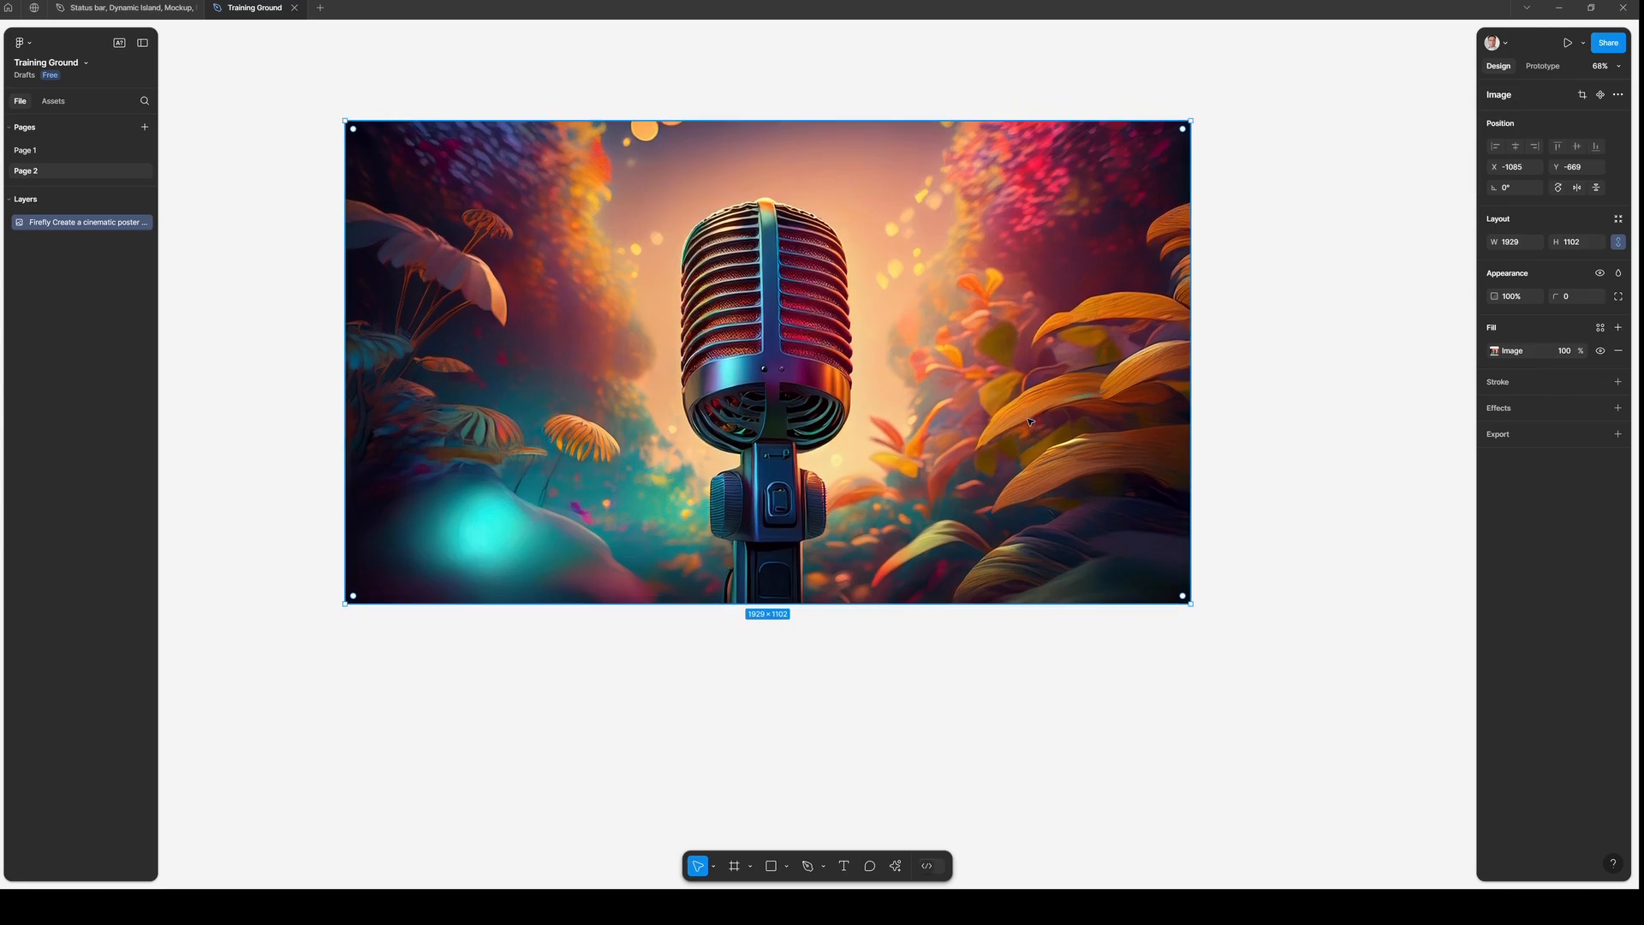
{"action": "scroll", "coordinate": [1030, 422], "scroll_direction": "up", "scroll_amount": 1}
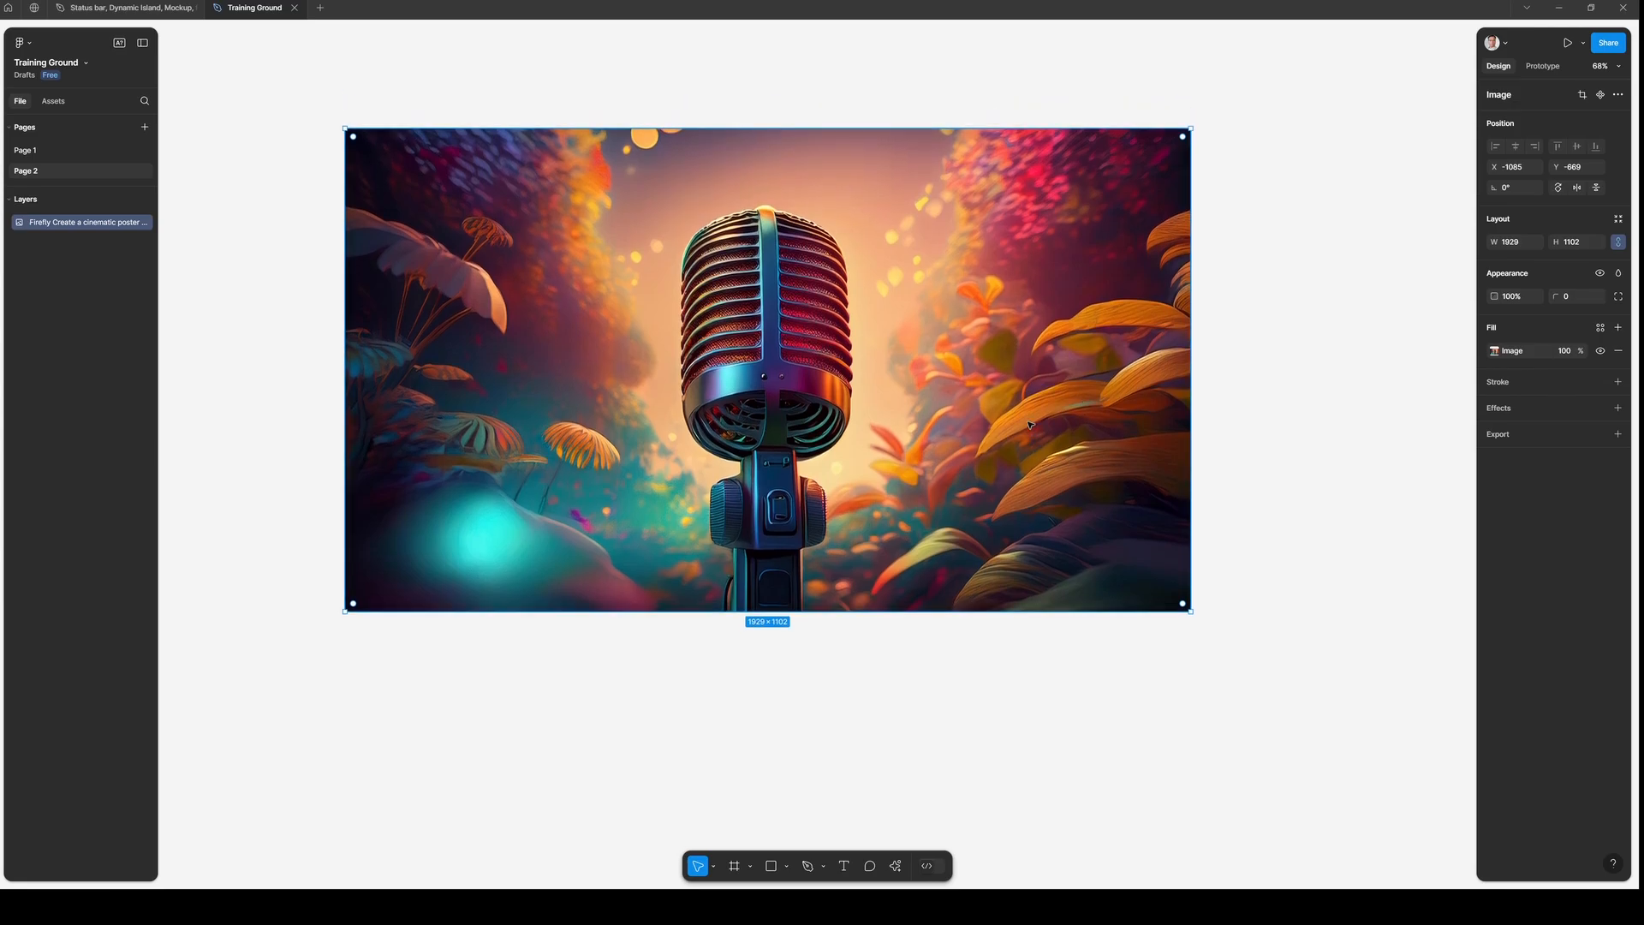
{"action": "left_click", "coordinate": [1335, 402]}
{"action": "scroll", "coordinate": [1332, 400], "scroll_direction": "up", "scroll_amount": 1}
{"action": "scroll", "coordinate": [1113, 406], "scroll_direction": "down", "scroll_amount": 1}
- Run the Magic Cut - remove background plugin on the selected microphone image
{"action": "left_click", "coordinate": [961, 414]}
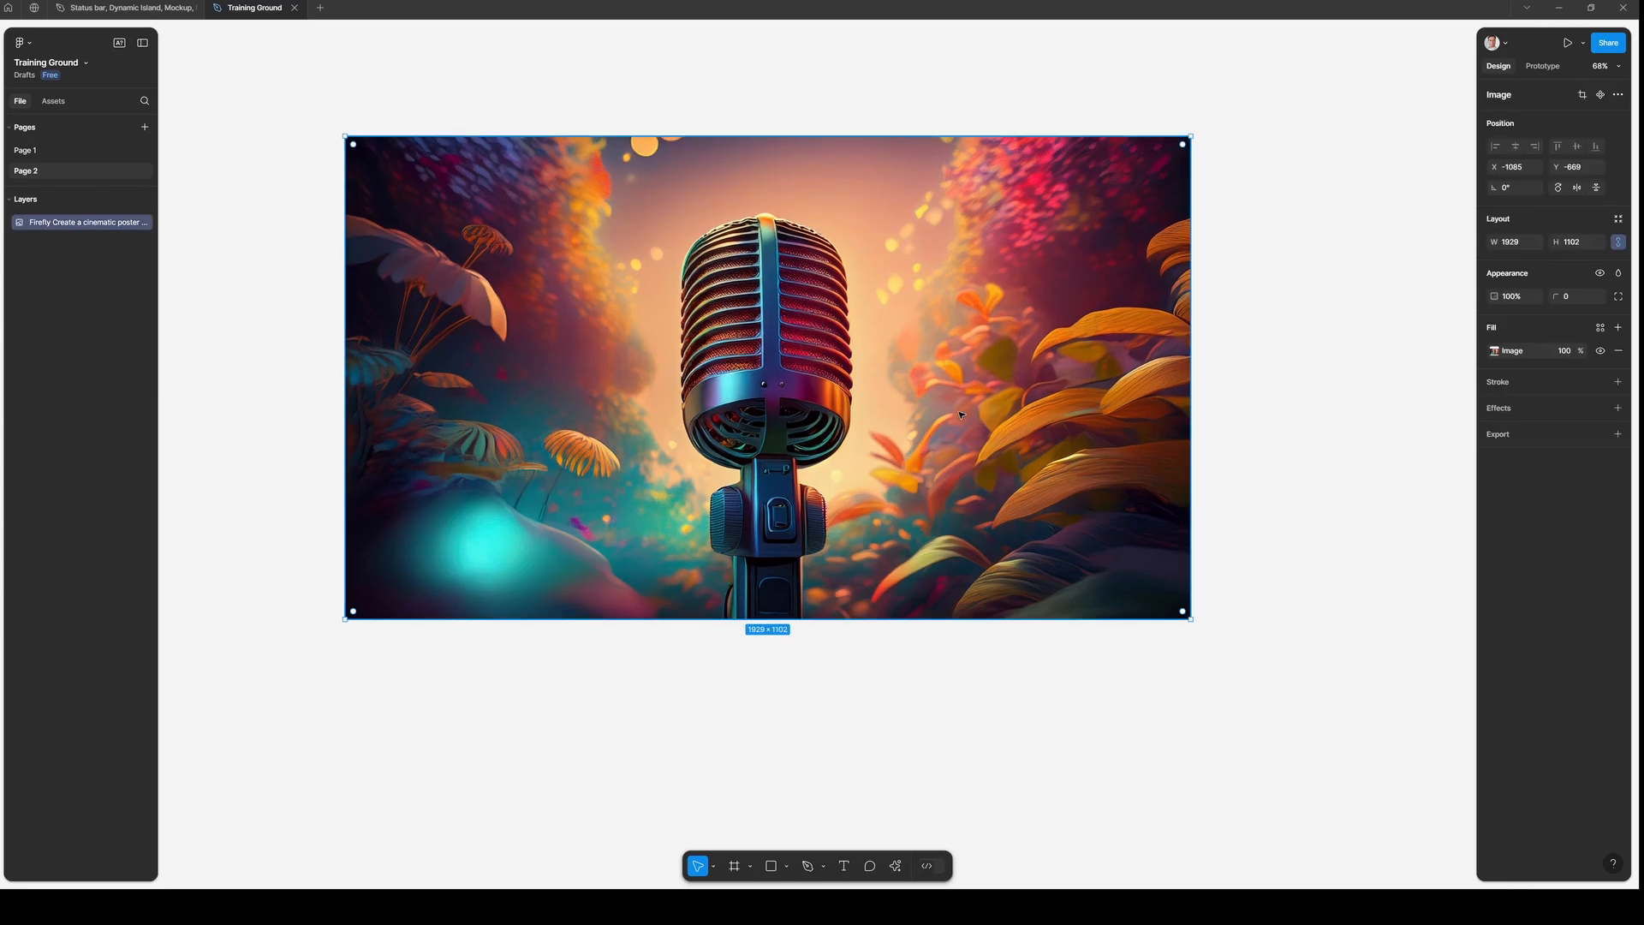
{"action": "right_click", "coordinate": [910, 354]}
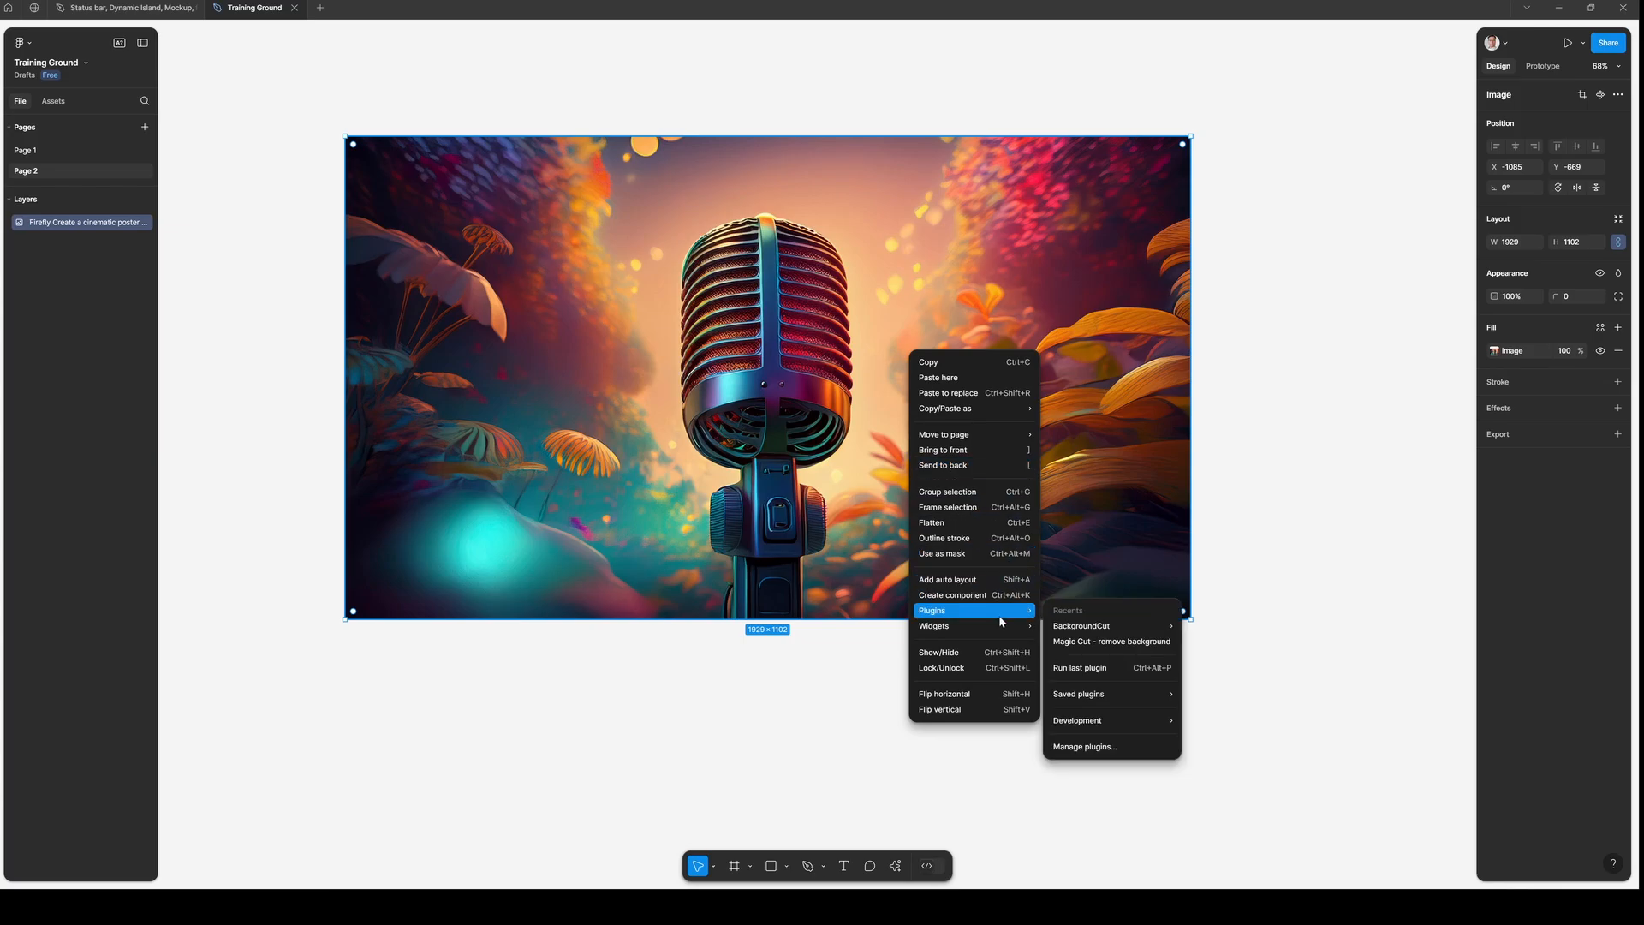
{"action": "mouse_move", "coordinate": [1002, 613]}
{"action": "left_click", "coordinate": [1094, 748]}
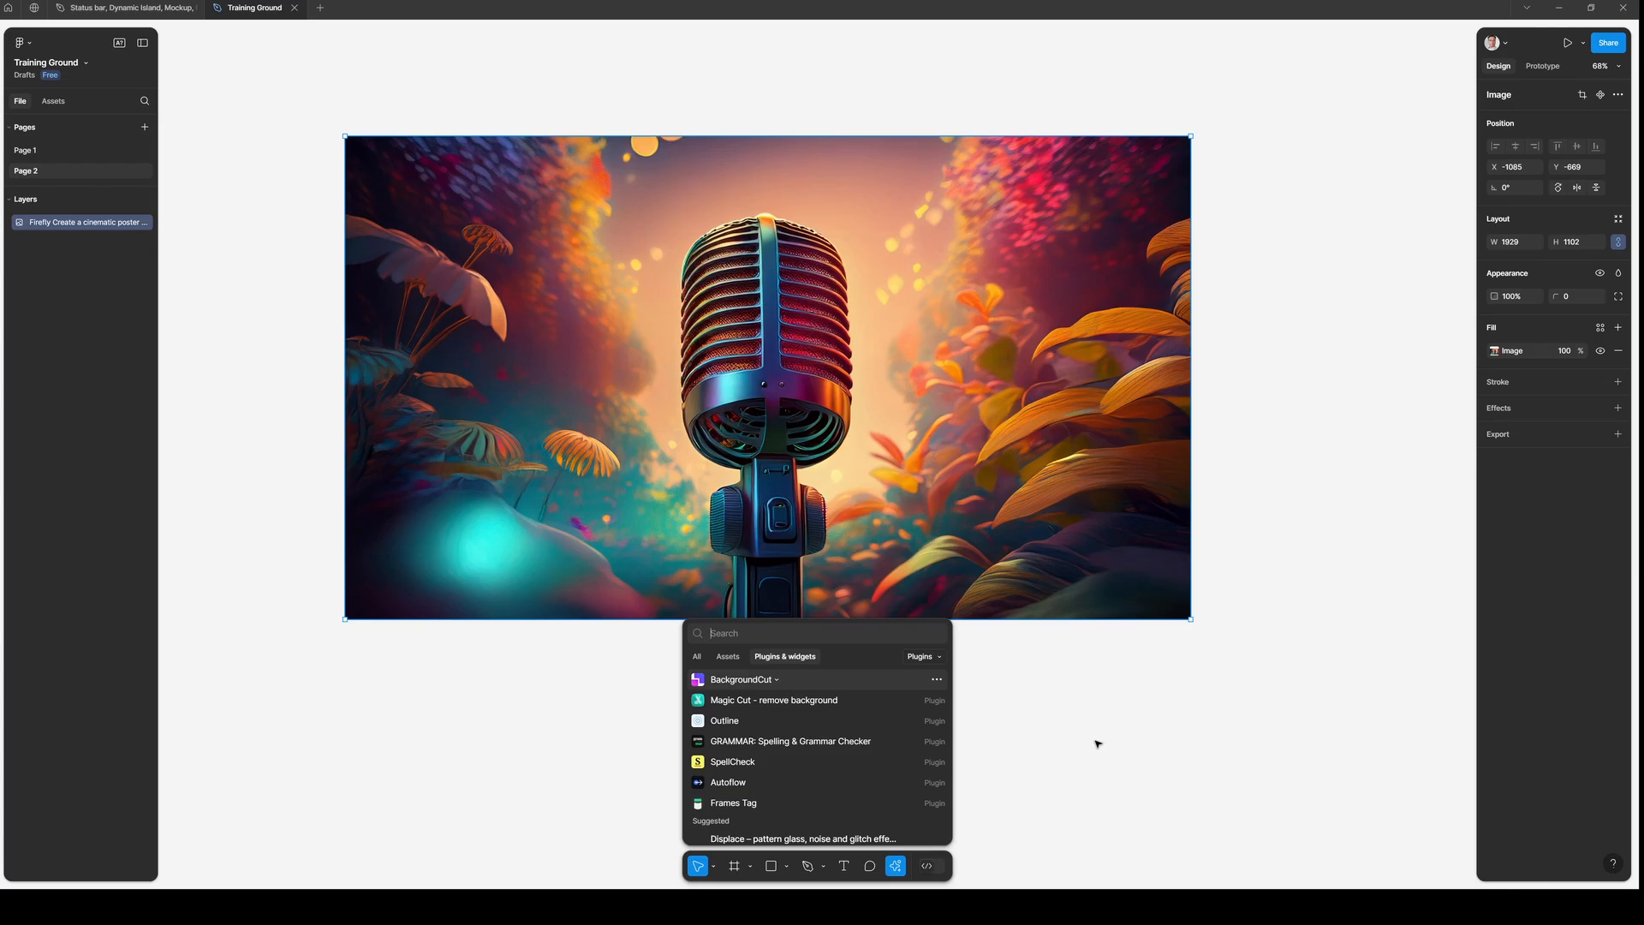
{"action": "left_click", "coordinate": [804, 701]}
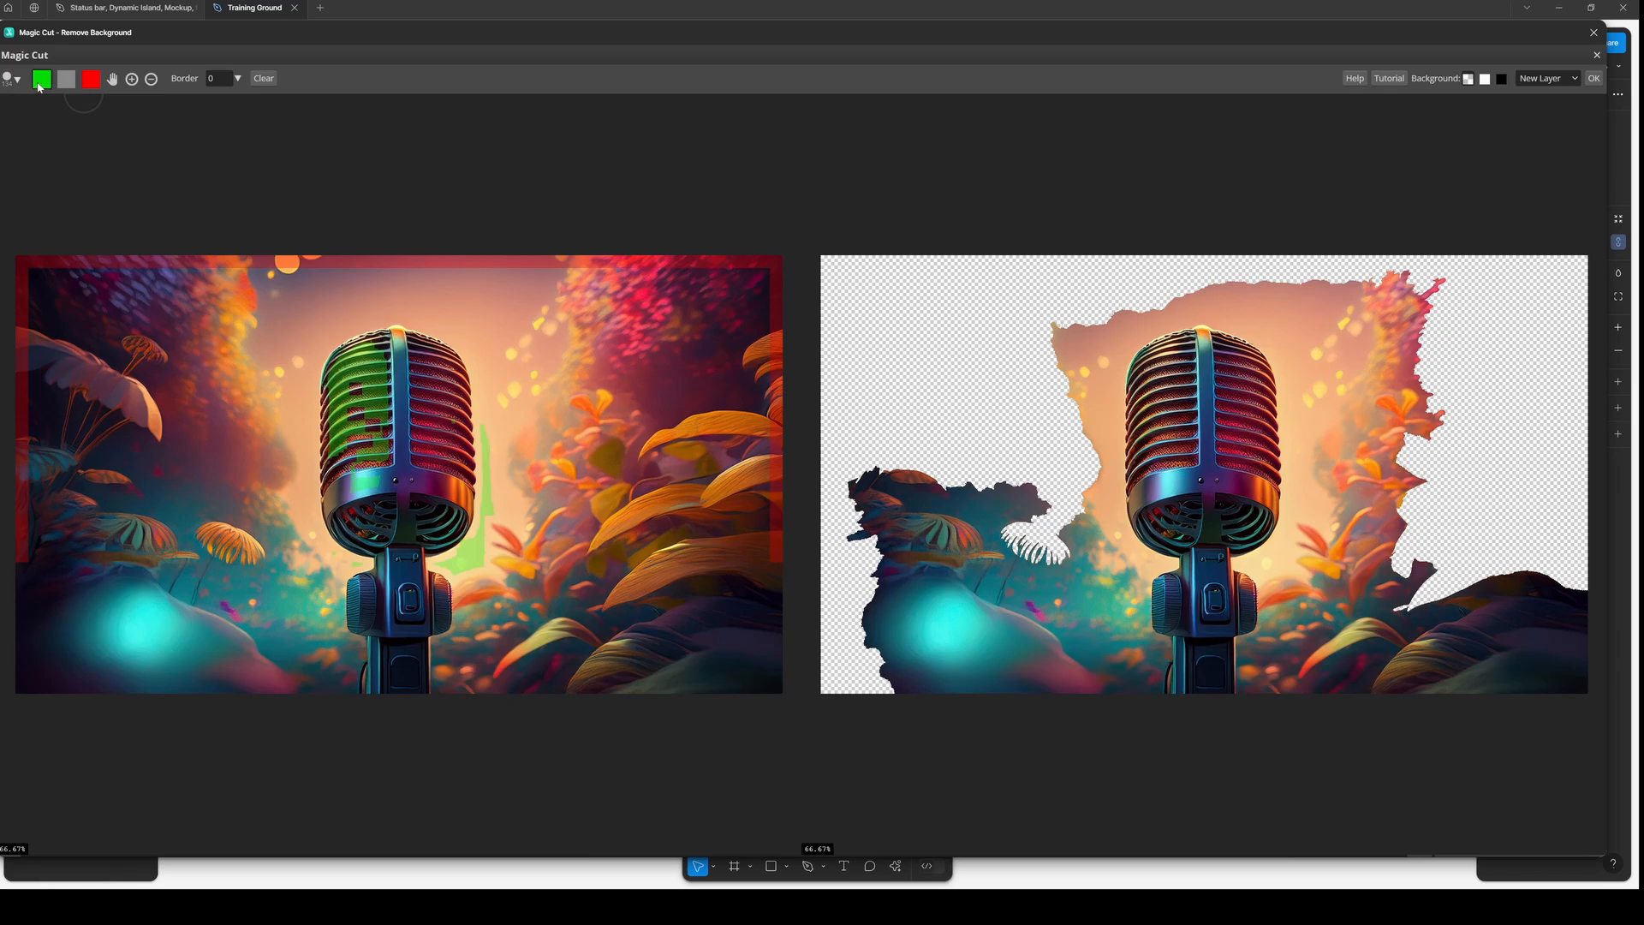
- Mark the microphone head green as foreground and paint red background strokes beside it
{"action": "mouse_move", "coordinate": [374, 364]}
{"action": "left_mouse_down"}
{"action": "mouse_move", "coordinate": [423, 385]}
{"action": "mouse_move", "coordinate": [423, 441]}
{"action": "mouse_move", "coordinate": [457, 466]}
{"action": "mouse_move", "coordinate": [426, 488]}
{"action": "left_mouse_up"}
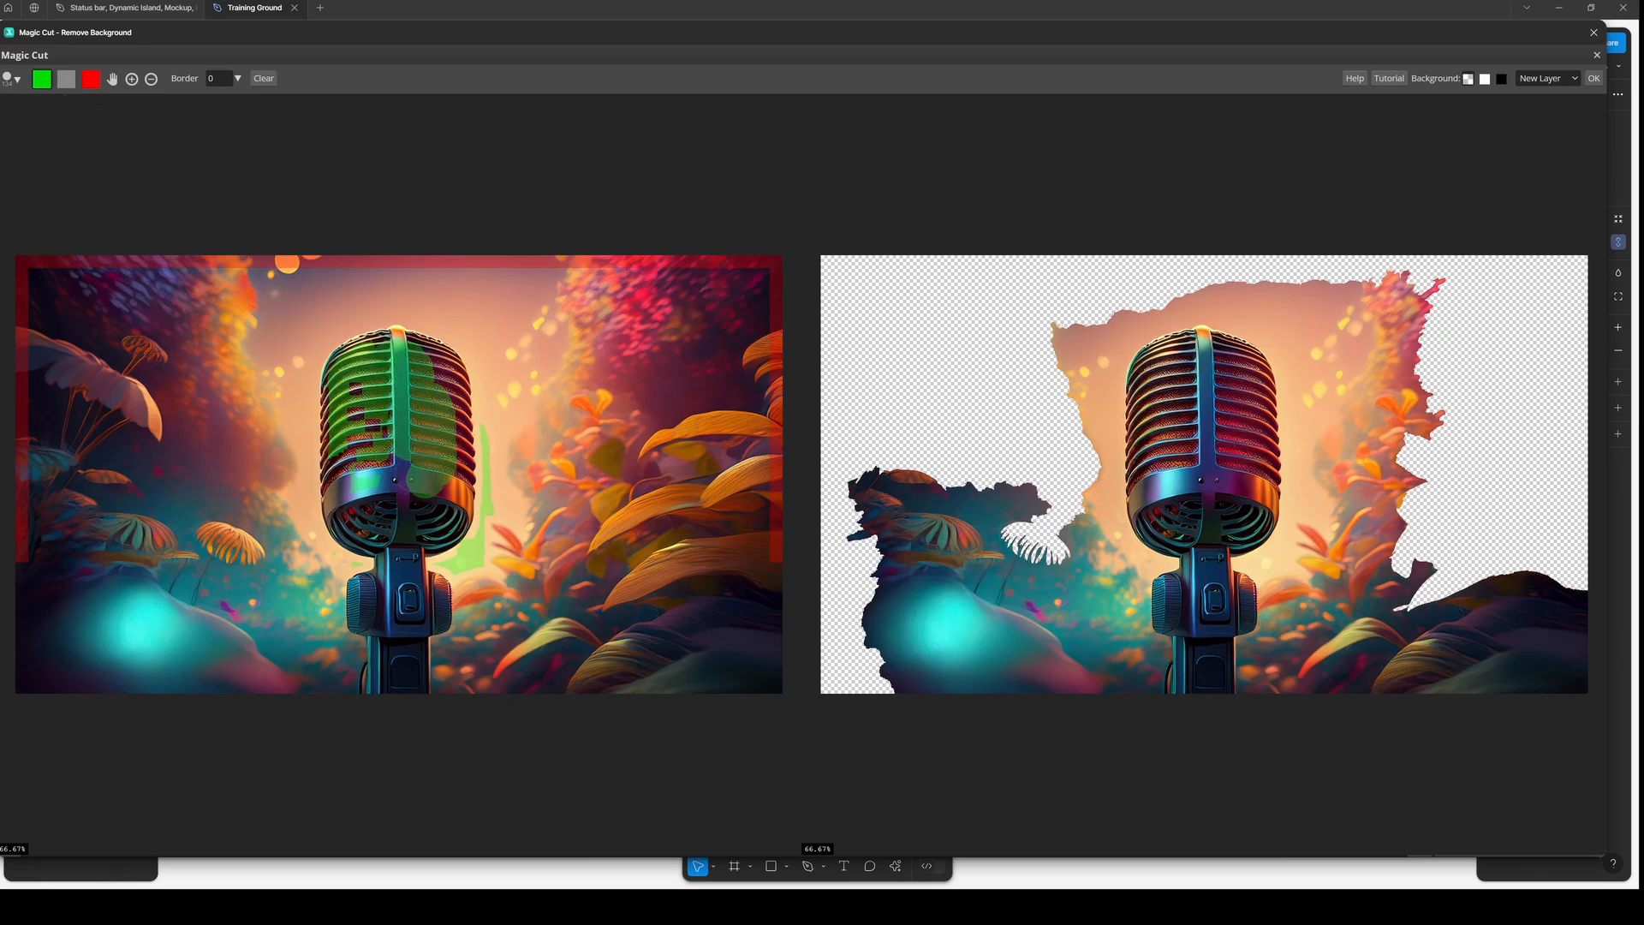
{"action": "left_click", "coordinate": [91, 80]}
{"action": "mouse_move", "coordinate": [483, 286]}
{"action": "left_mouse_down"}
{"action": "mouse_move", "coordinate": [585, 433]}
{"action": "mouse_move", "coordinate": [642, 561]}
{"action": "left_mouse_up"}
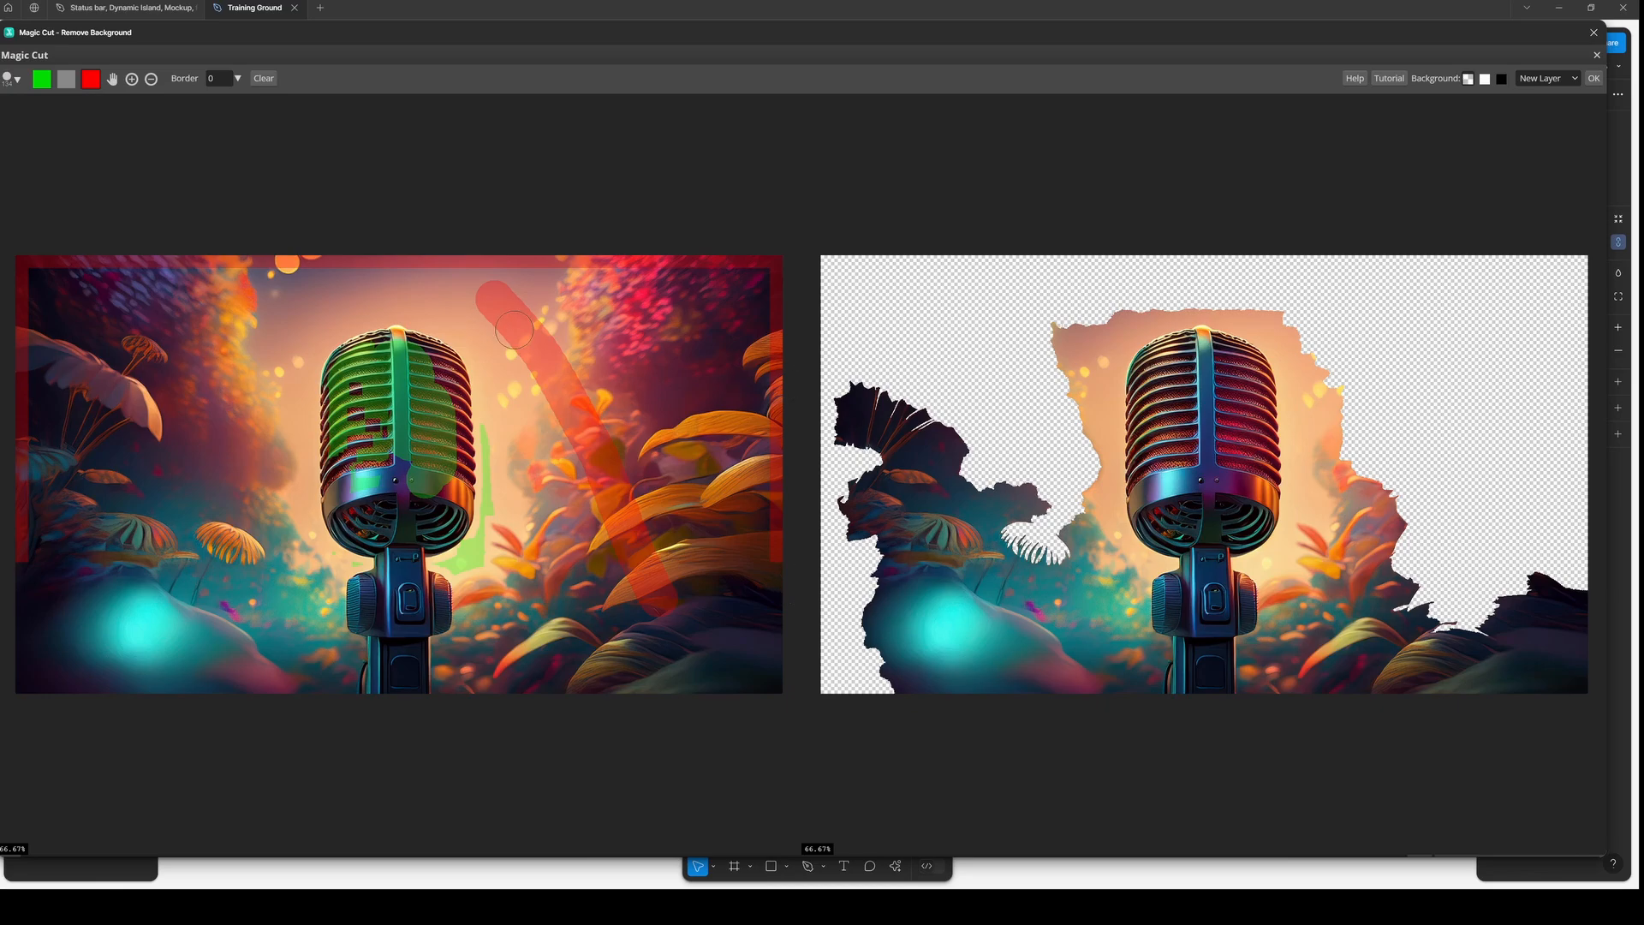
{"action": "mouse_move", "coordinate": [417, 287]}
{"action": "left_mouse_down"}
{"action": "mouse_move", "coordinate": [473, 328]}
{"action": "mouse_move", "coordinate": [491, 373]}
{"action": "mouse_move", "coordinate": [498, 525]}
{"action": "mouse_move", "coordinate": [466, 625]}
{"action": "mouse_move", "coordinate": [471, 737]}
{"action": "left_mouse_up"}
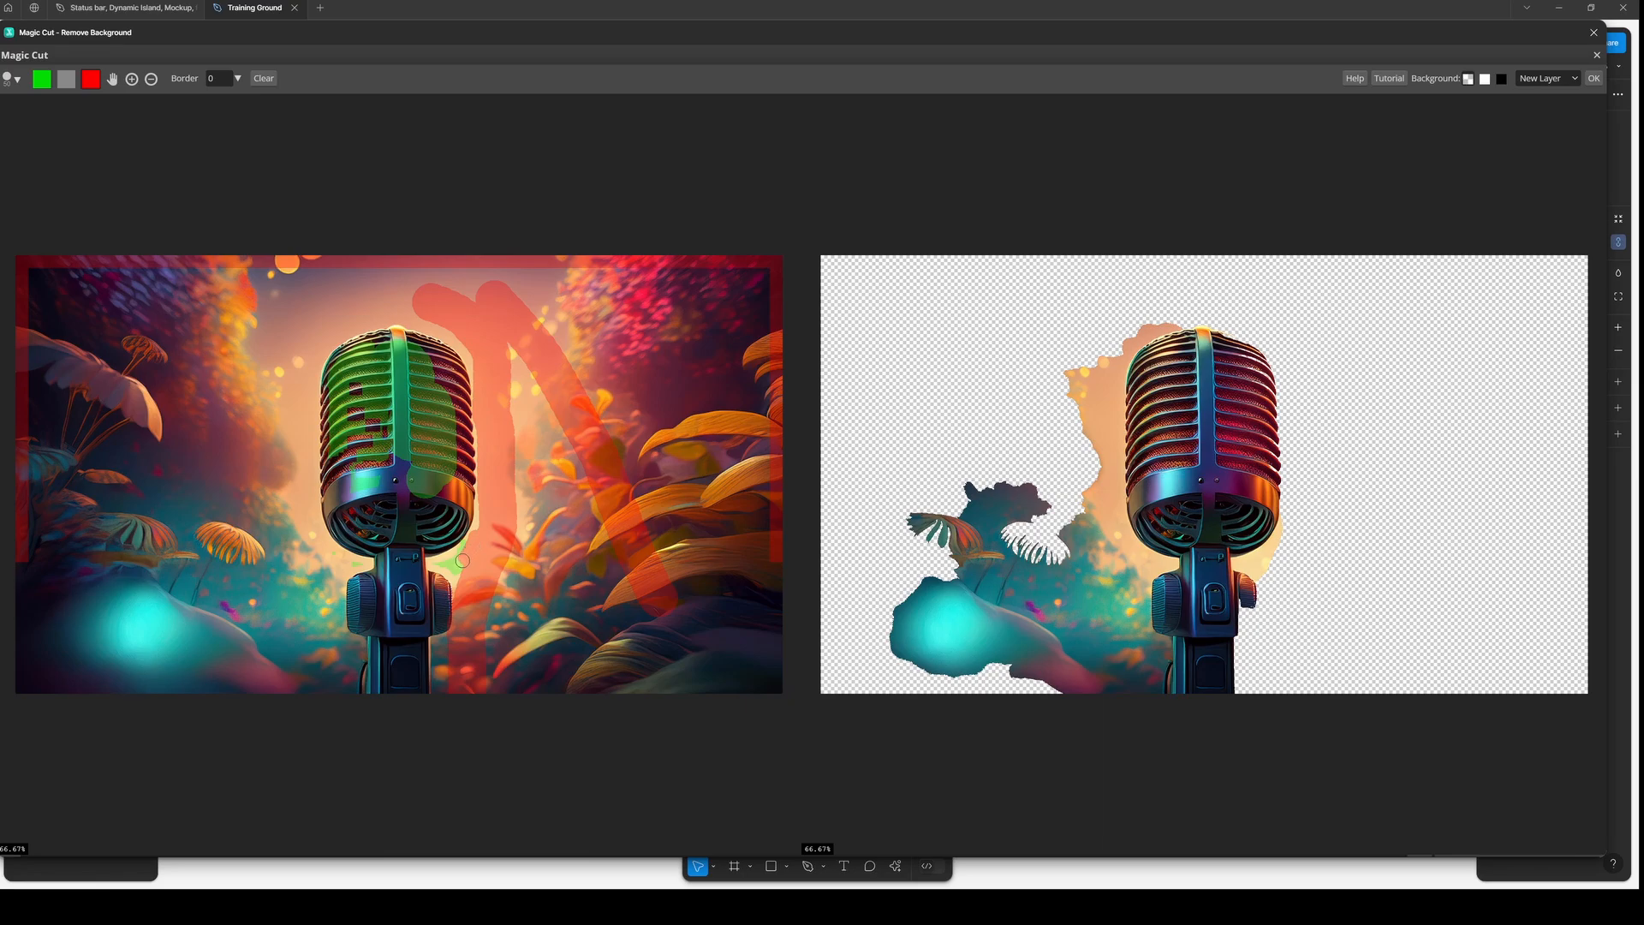
- Add small red marks beside the microphone's base with a smaller brush
{"action": "left_click_drag", "start_coordinate": [445, 565], "coordinate": [463, 565]}
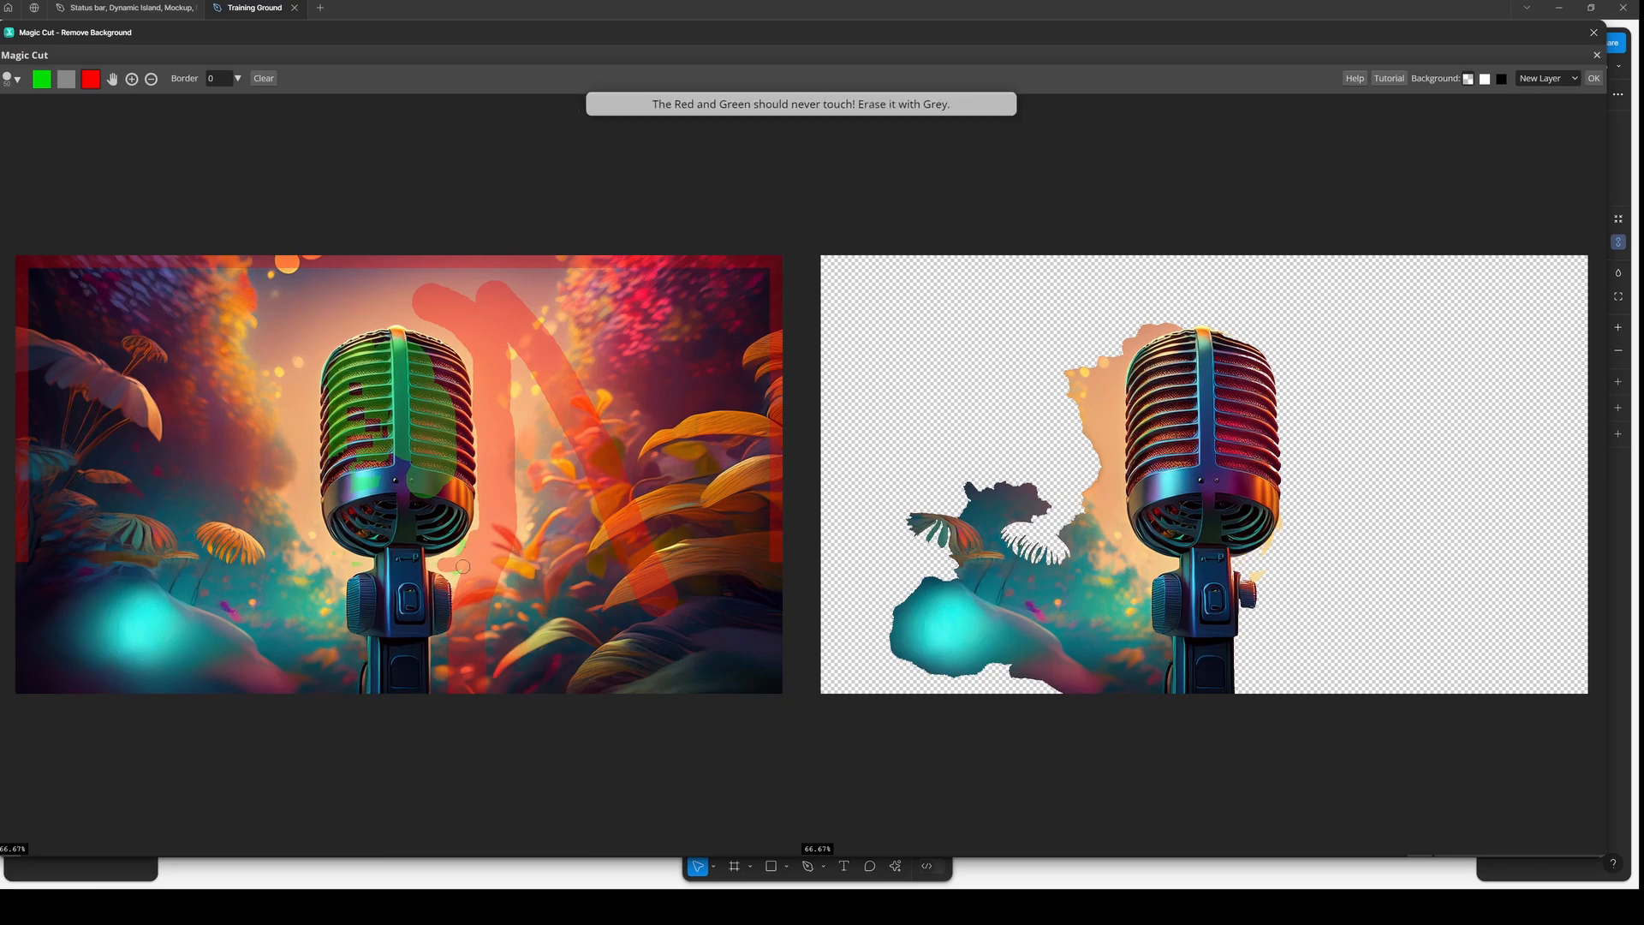
{"action": "key", "text": "["}
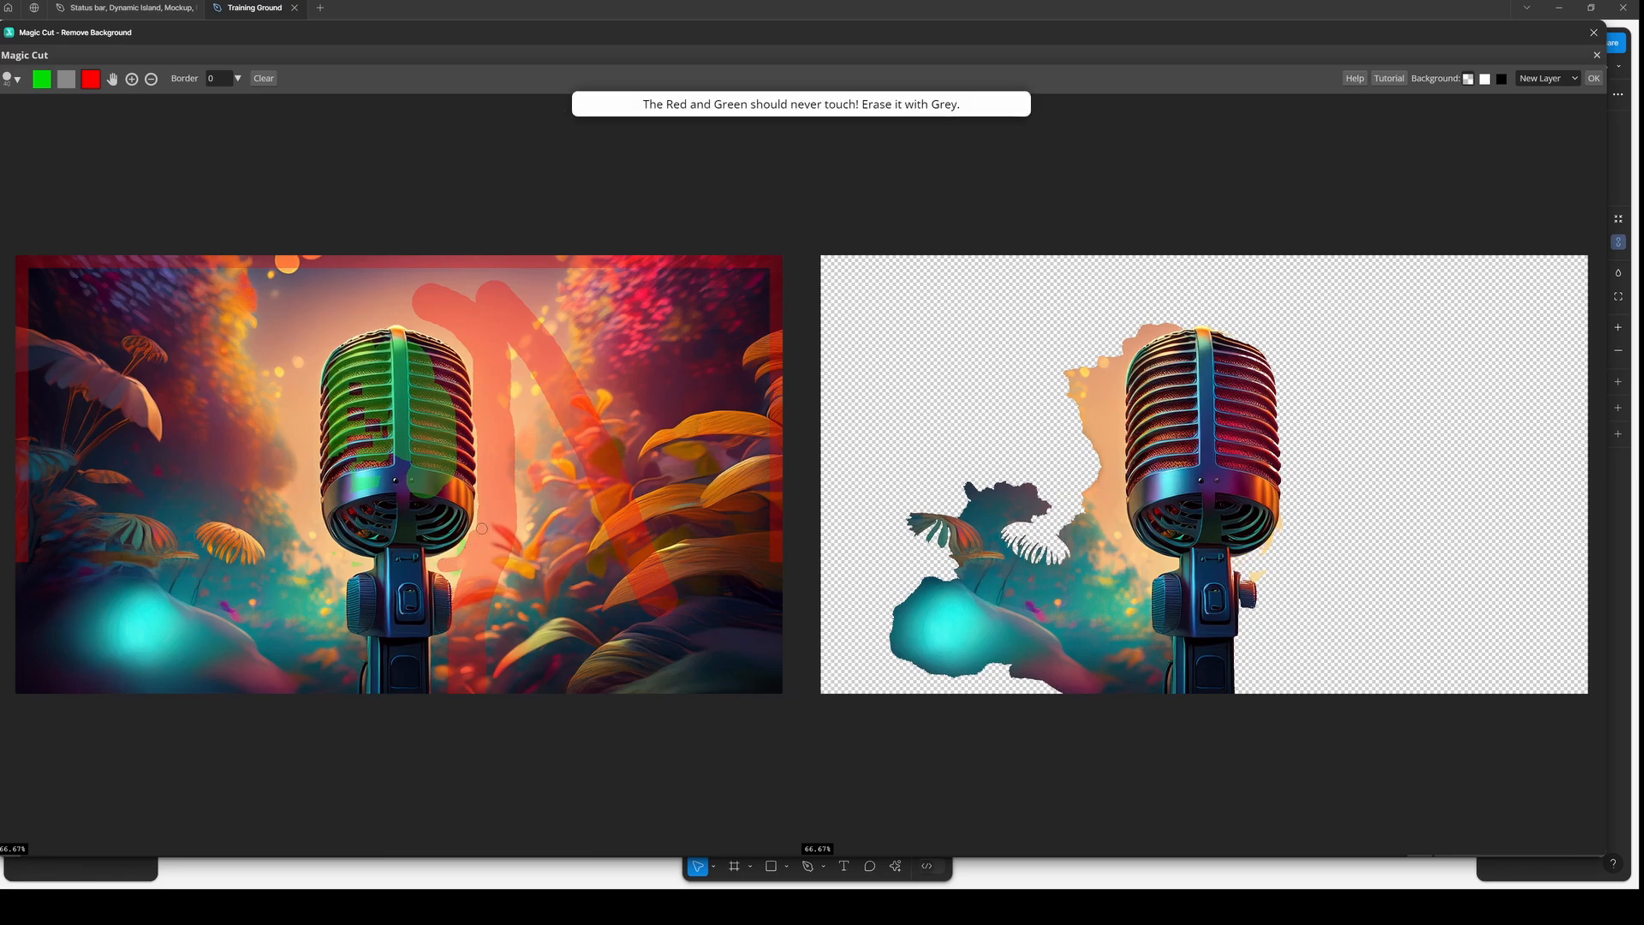
{"action": "left_click", "coordinate": [454, 567]}
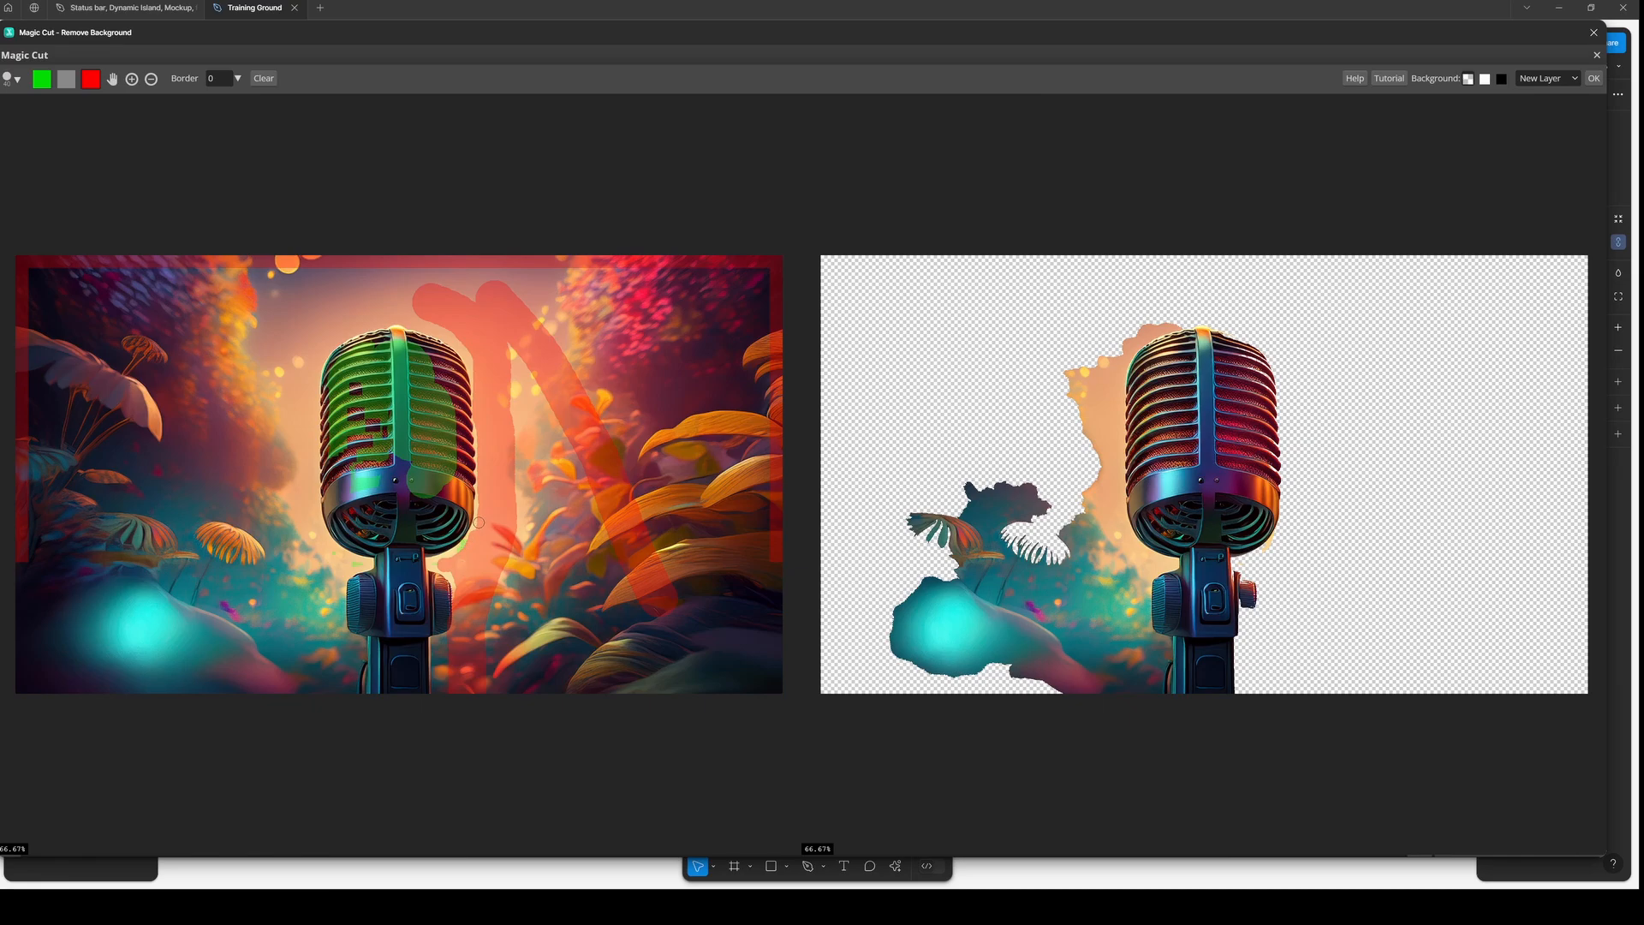
{"action": "left_click", "coordinate": [439, 563]}
{"action": "left_click", "coordinate": [437, 561]}
- Zoom in and paint broad red background strokes down the left side of the microphone with a larger brush
{"action": "scroll", "coordinate": [413, 543], "scroll_direction": "down", "scroll_amount": 1}
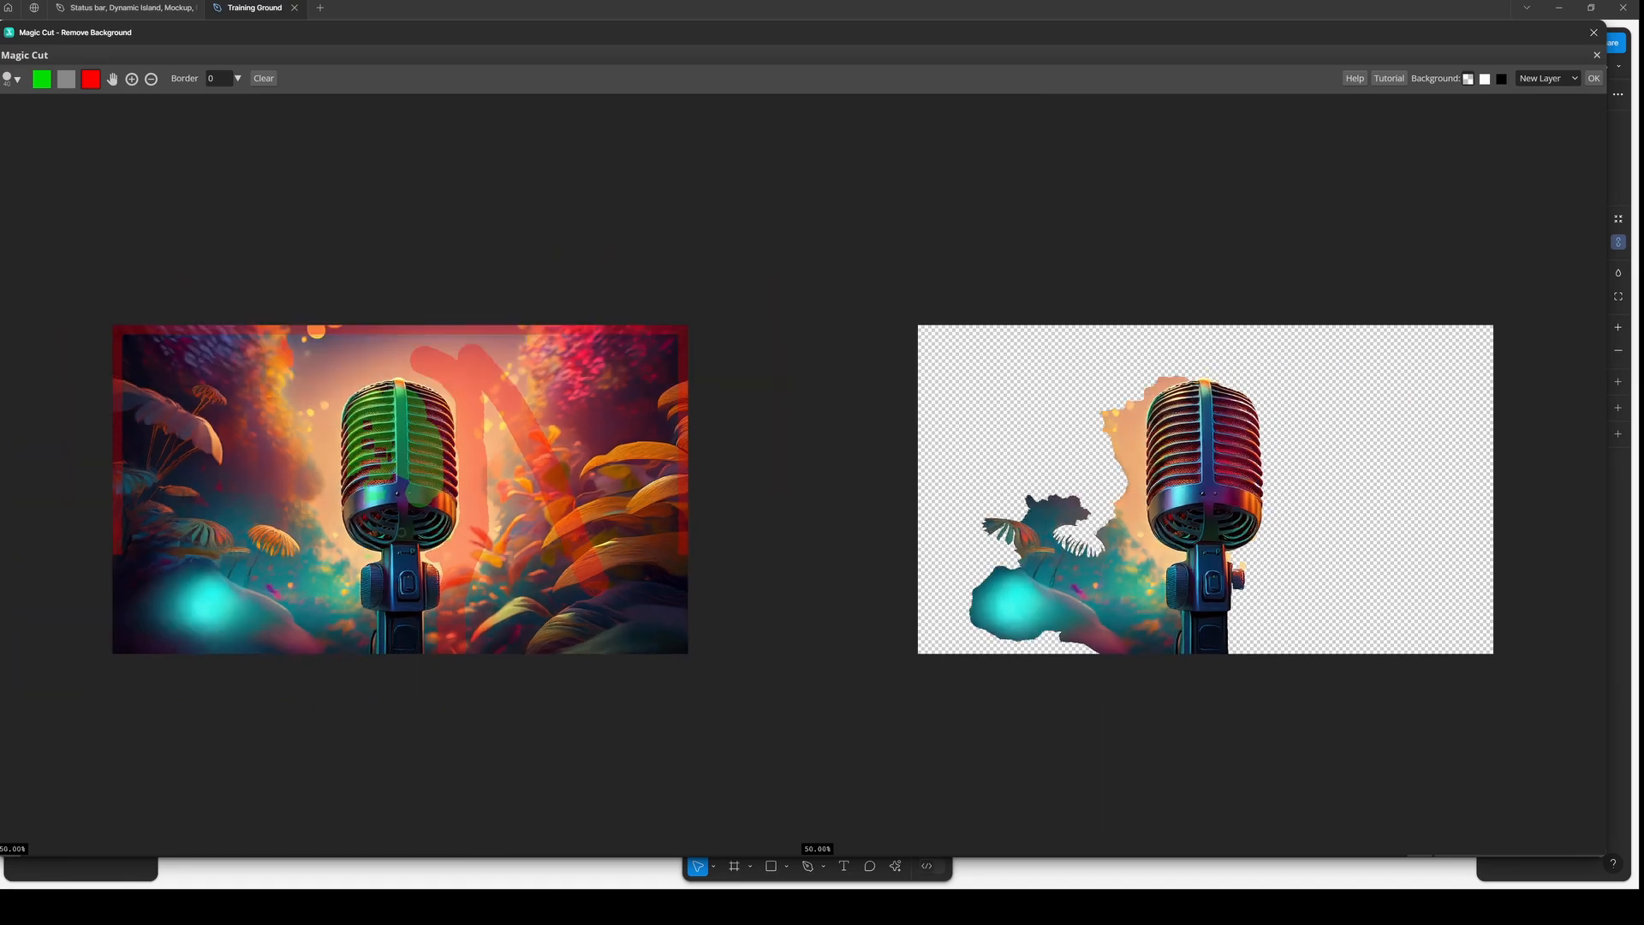
{"action": "scroll", "coordinate": [412, 543], "scroll_direction": "up", "scroll_amount": 1}
{"action": "scroll", "coordinate": [413, 543], "scroll_direction": "down", "scroll_amount": 1}
{"action": "scroll", "coordinate": [413, 541], "scroll_direction": "up", "scroll_amount": 2}
{"action": "scroll", "coordinate": [412, 541], "scroll_direction": "down", "scroll_amount": 2}
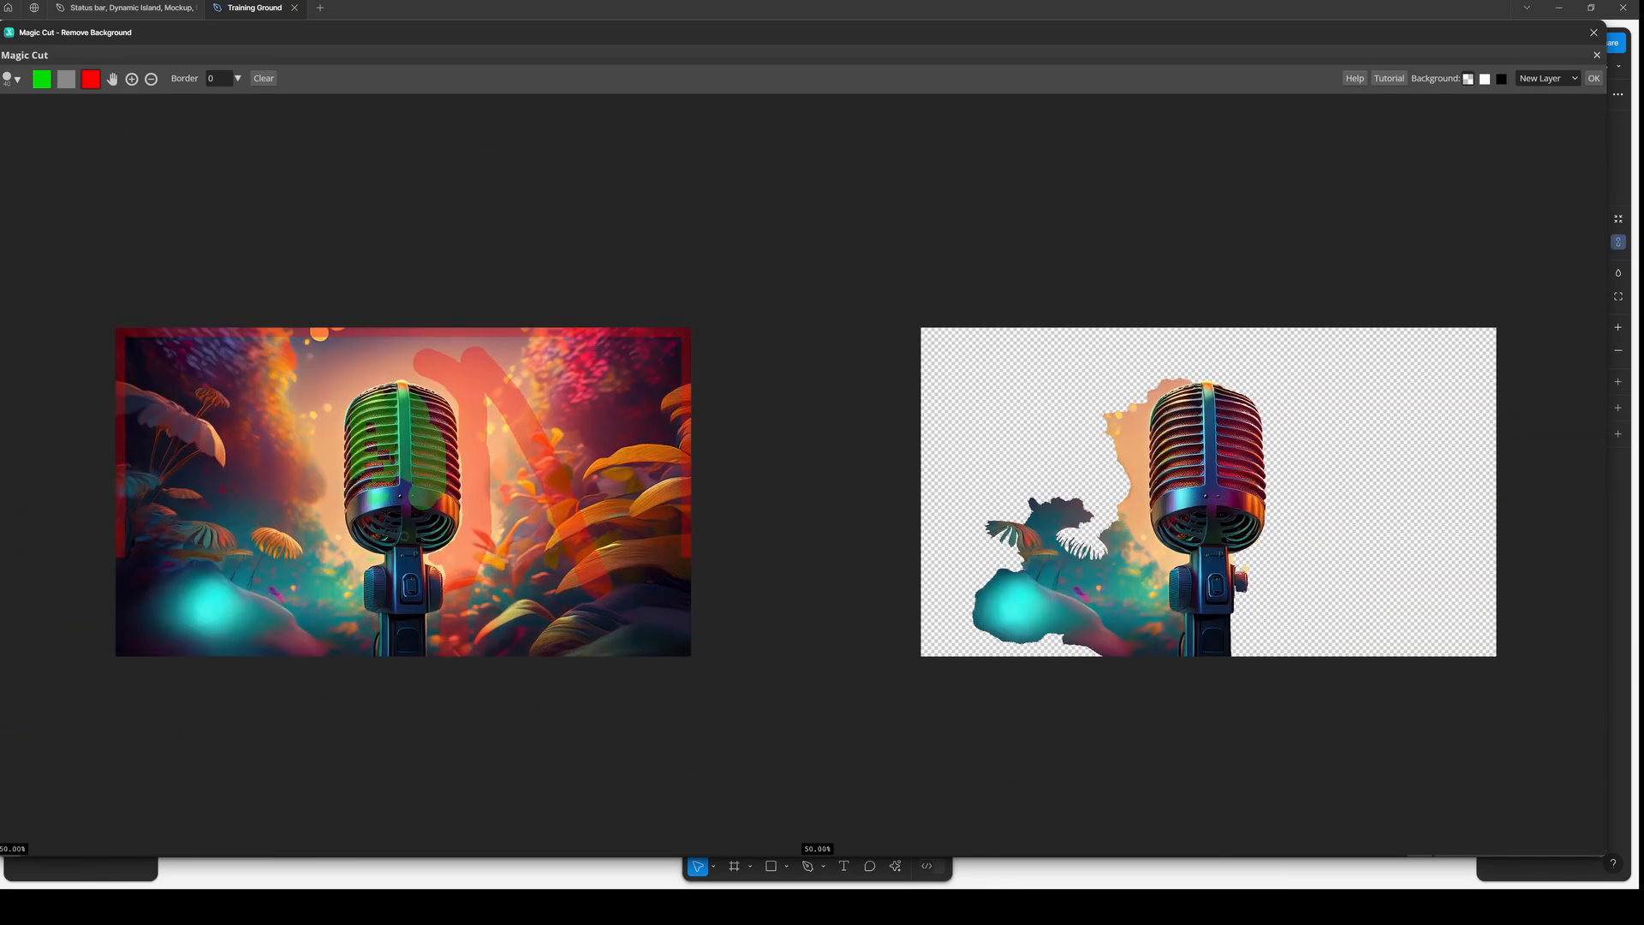
{"action": "scroll", "coordinate": [413, 542], "scroll_direction": "up", "scroll_amount": 5}
{"action": "scroll", "coordinate": [407, 538], "scroll_direction": "down", "scroll_amount": 2}
{"action": "scroll", "coordinate": [405, 537], "scroll_direction": "down", "scroll_amount": 2}
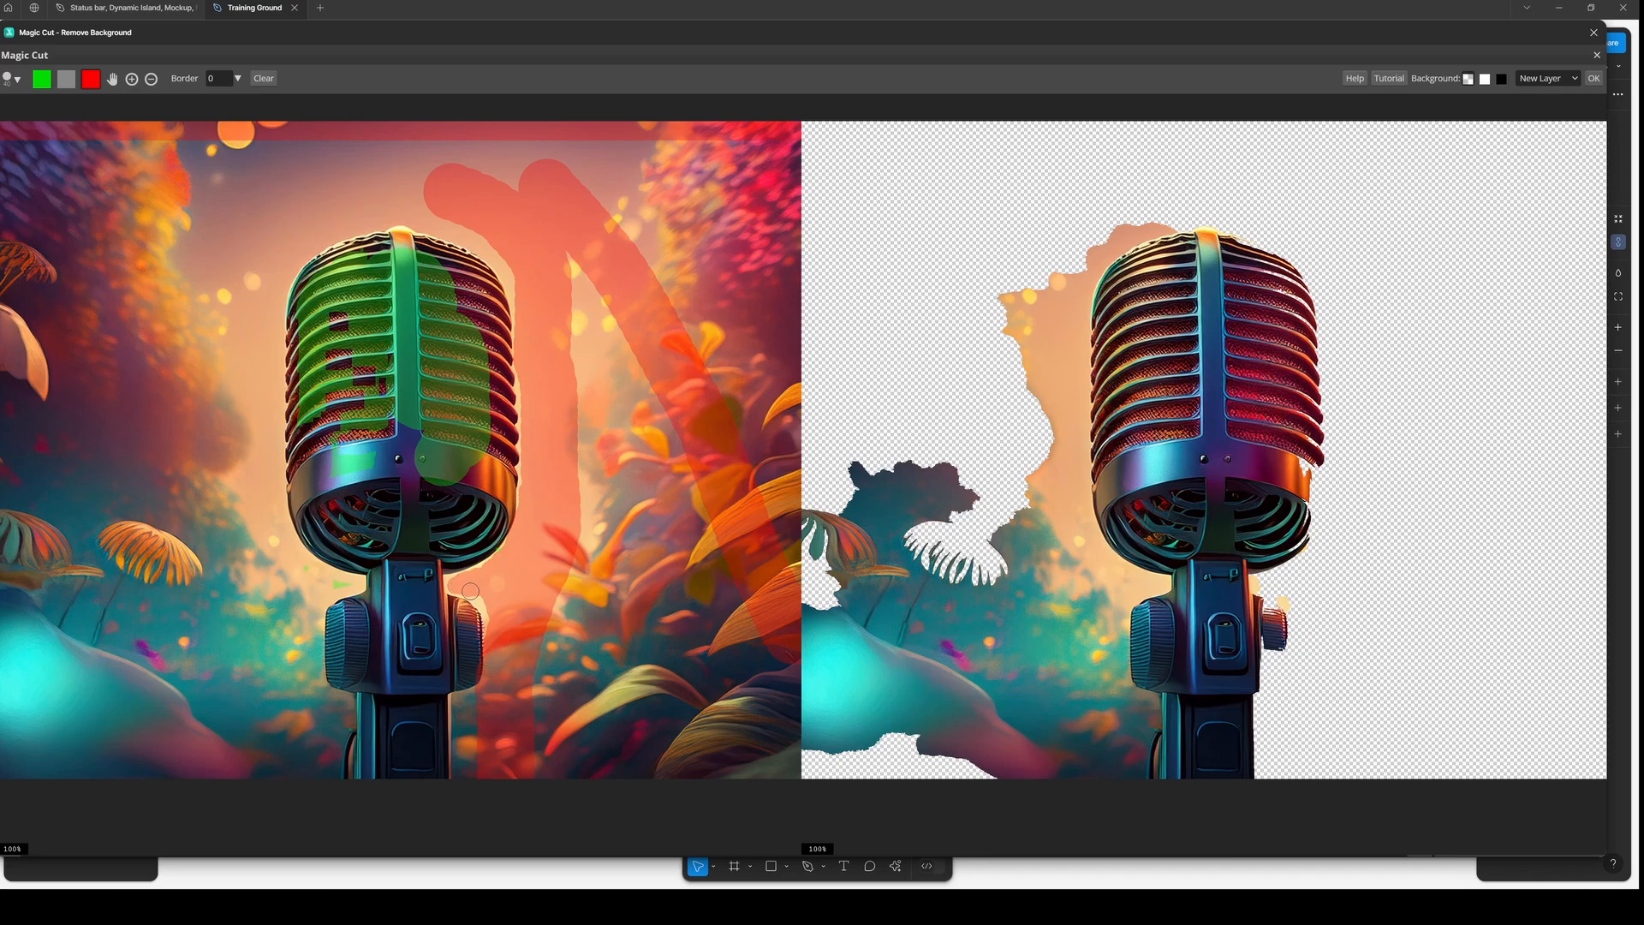
{"action": "left_click", "coordinate": [484, 620]}
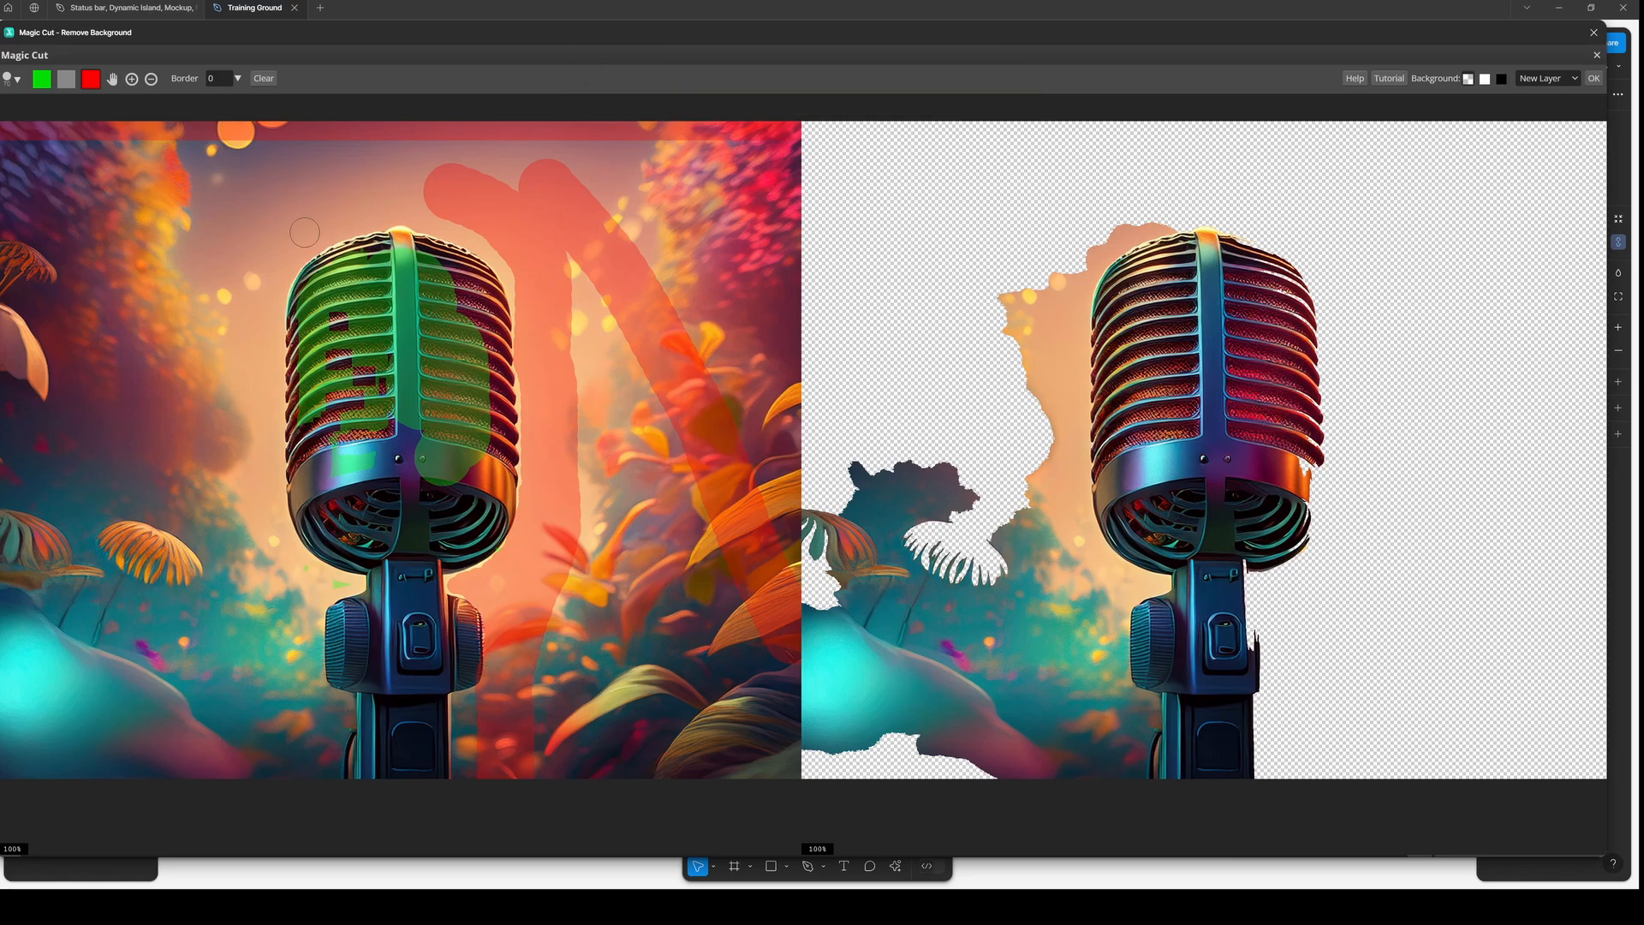
{"action": "key", "text": "bracketright"}
{"action": "key", "text": "bracketright"}
{"action": "key", "text": "bracketright"}
{"action": "key", "text": "bracketleft"}
{"action": "key", "text": "bracketleft"}
{"action": "key", "text": "bracketright"}
{"action": "key", "text": "bracketright"}
{"action": "key", "text": "bracketleft"}
{"action": "mouse_move", "coordinate": [377, 175]}
{"action": "left_mouse_down"}
{"action": "mouse_move", "coordinate": [277, 203]}
{"action": "mouse_move", "coordinate": [229, 286]}
{"action": "mouse_move", "coordinate": [221, 491]}
{"action": "mouse_move", "coordinate": [244, 805]}
{"action": "left_mouse_up"}
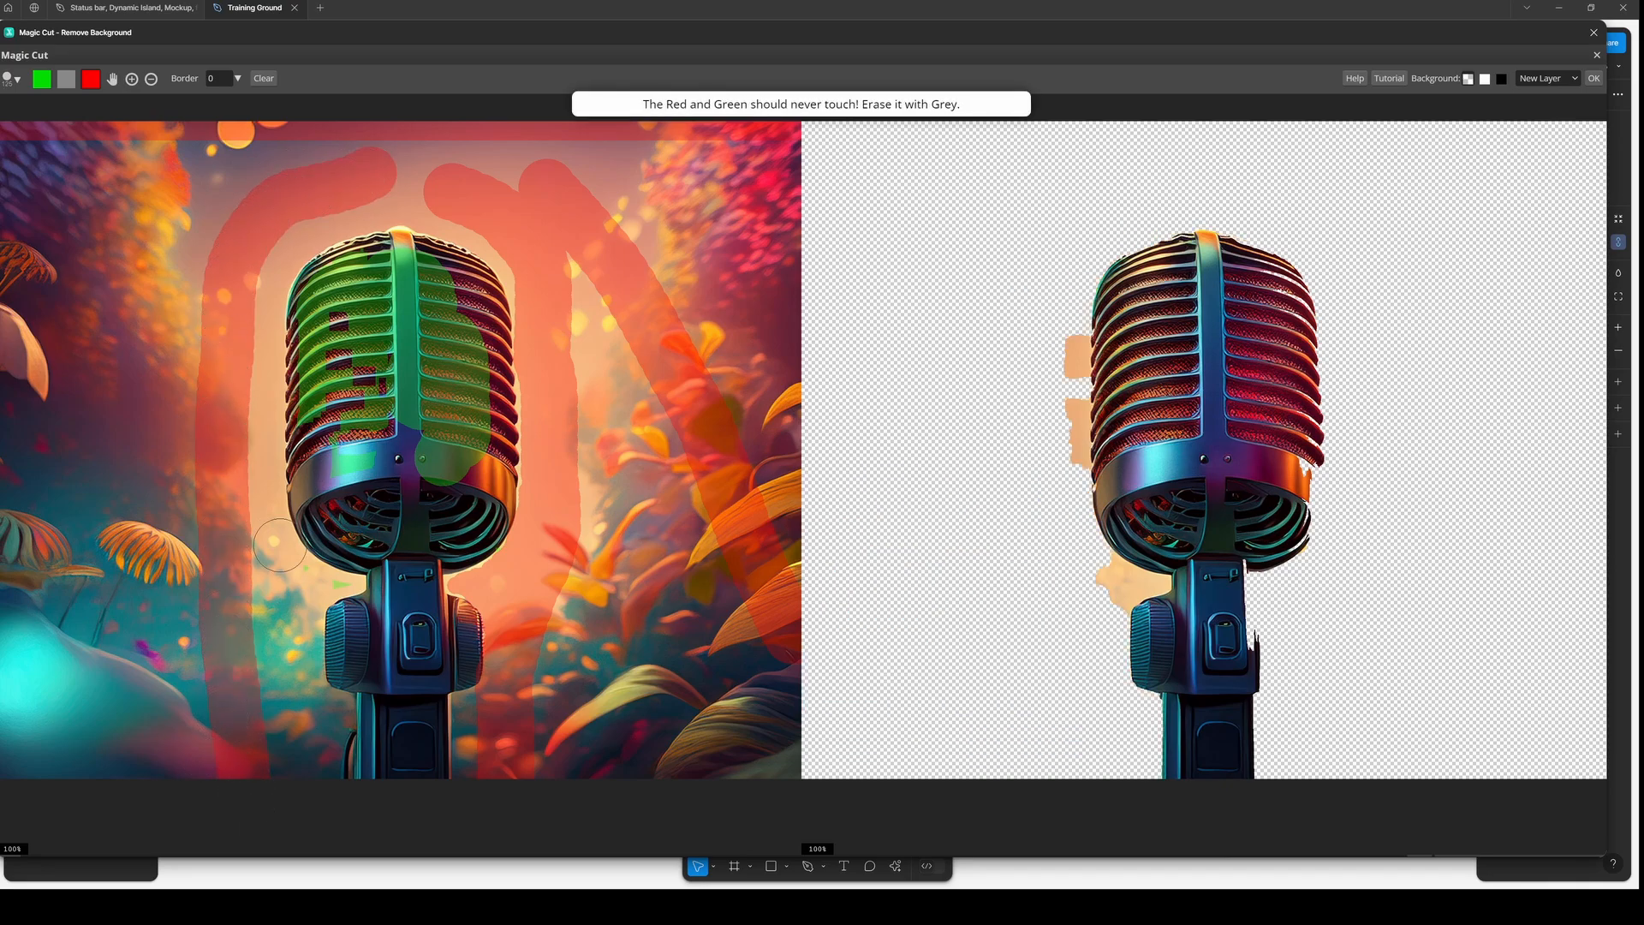
{"action": "mouse_move", "coordinate": [229, 383]}
{"action": "left_mouse_down"}
{"action": "mouse_move", "coordinate": [232, 463]}
{"action": "mouse_move", "coordinate": [267, 599]}
{"action": "mouse_move", "coordinate": [264, 803]}
{"action": "left_mouse_up"}
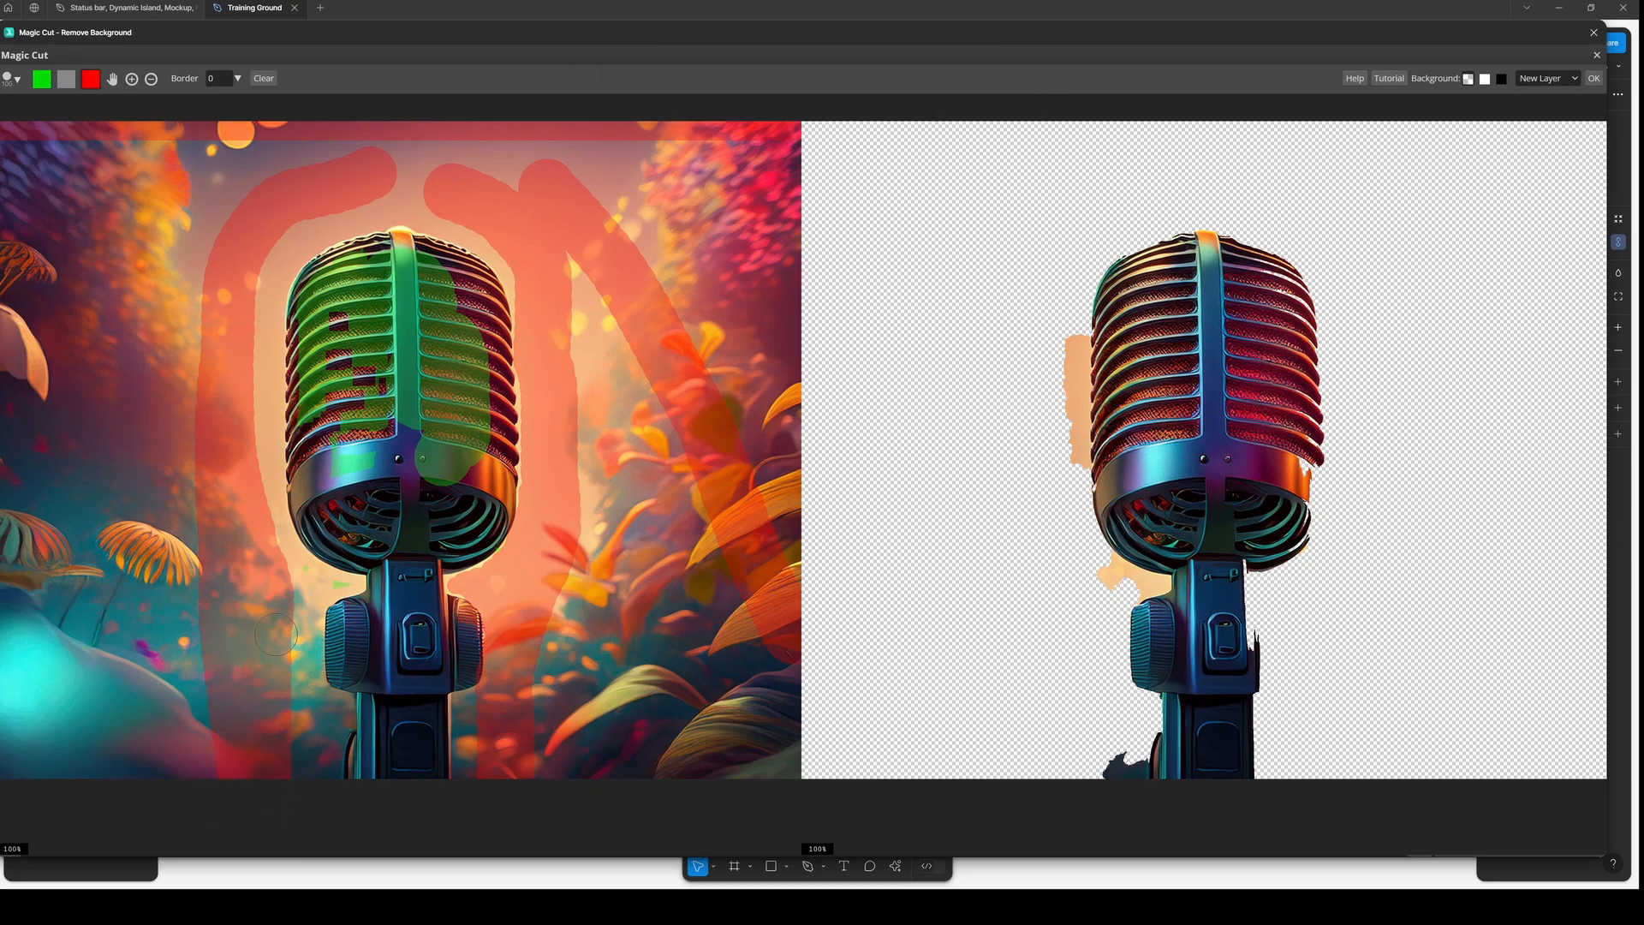
- Dab red near the microphone's base and erase the overlapping marks there with the grey eraser
{"action": "left_click", "coordinate": [329, 587]}
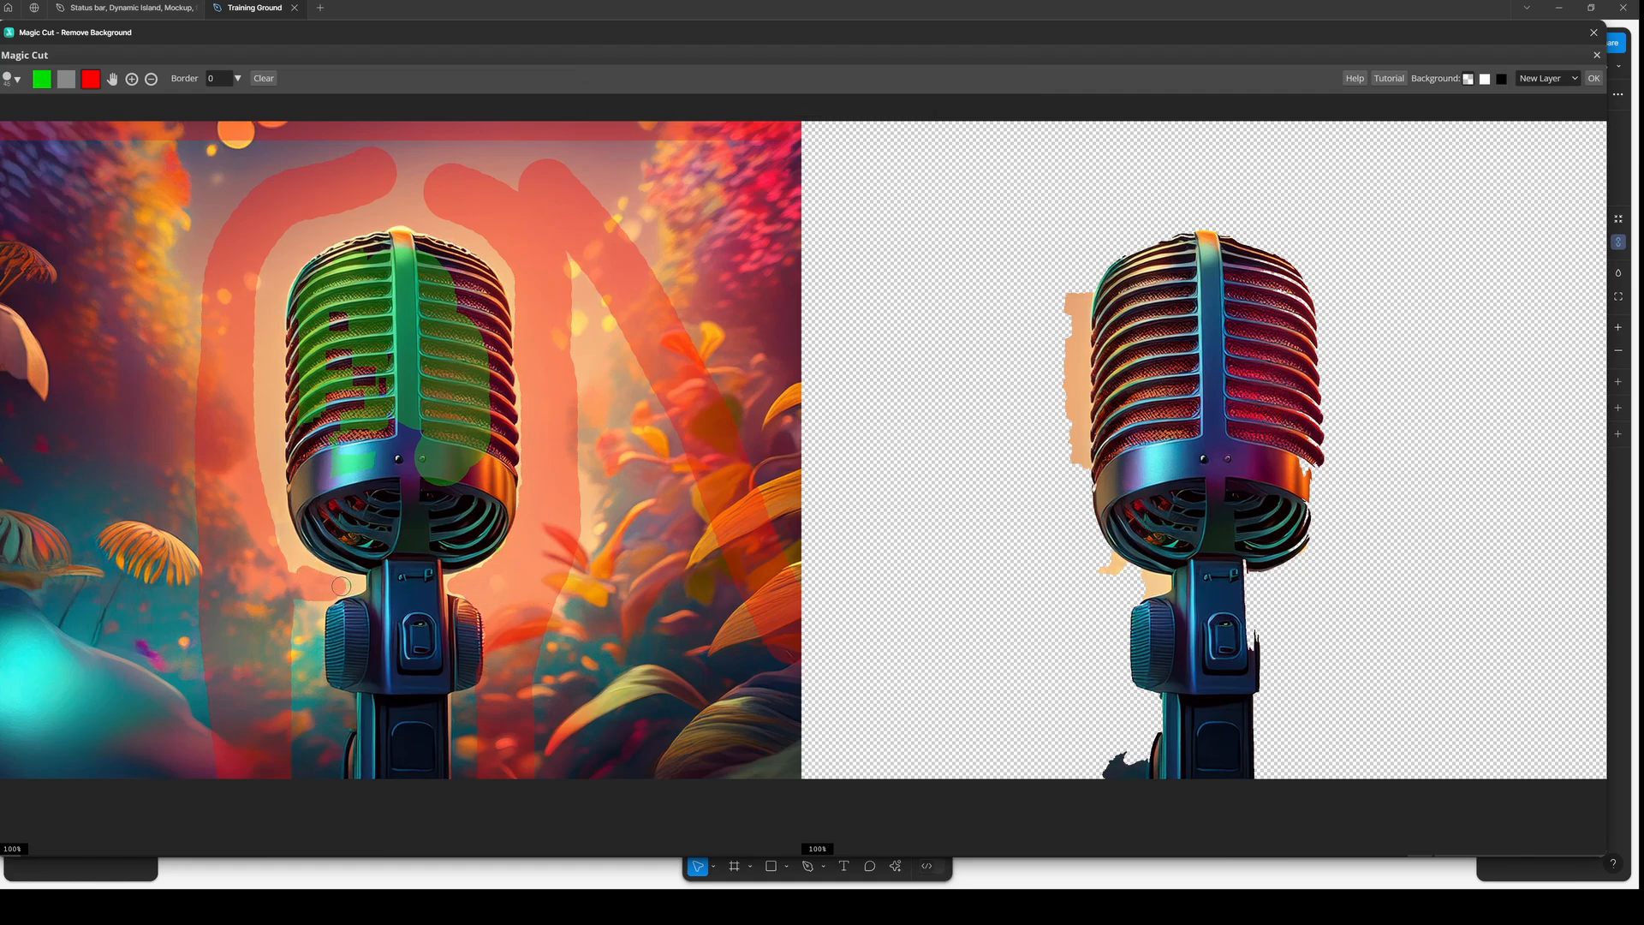
{"action": "left_click", "coordinate": [341, 586]}
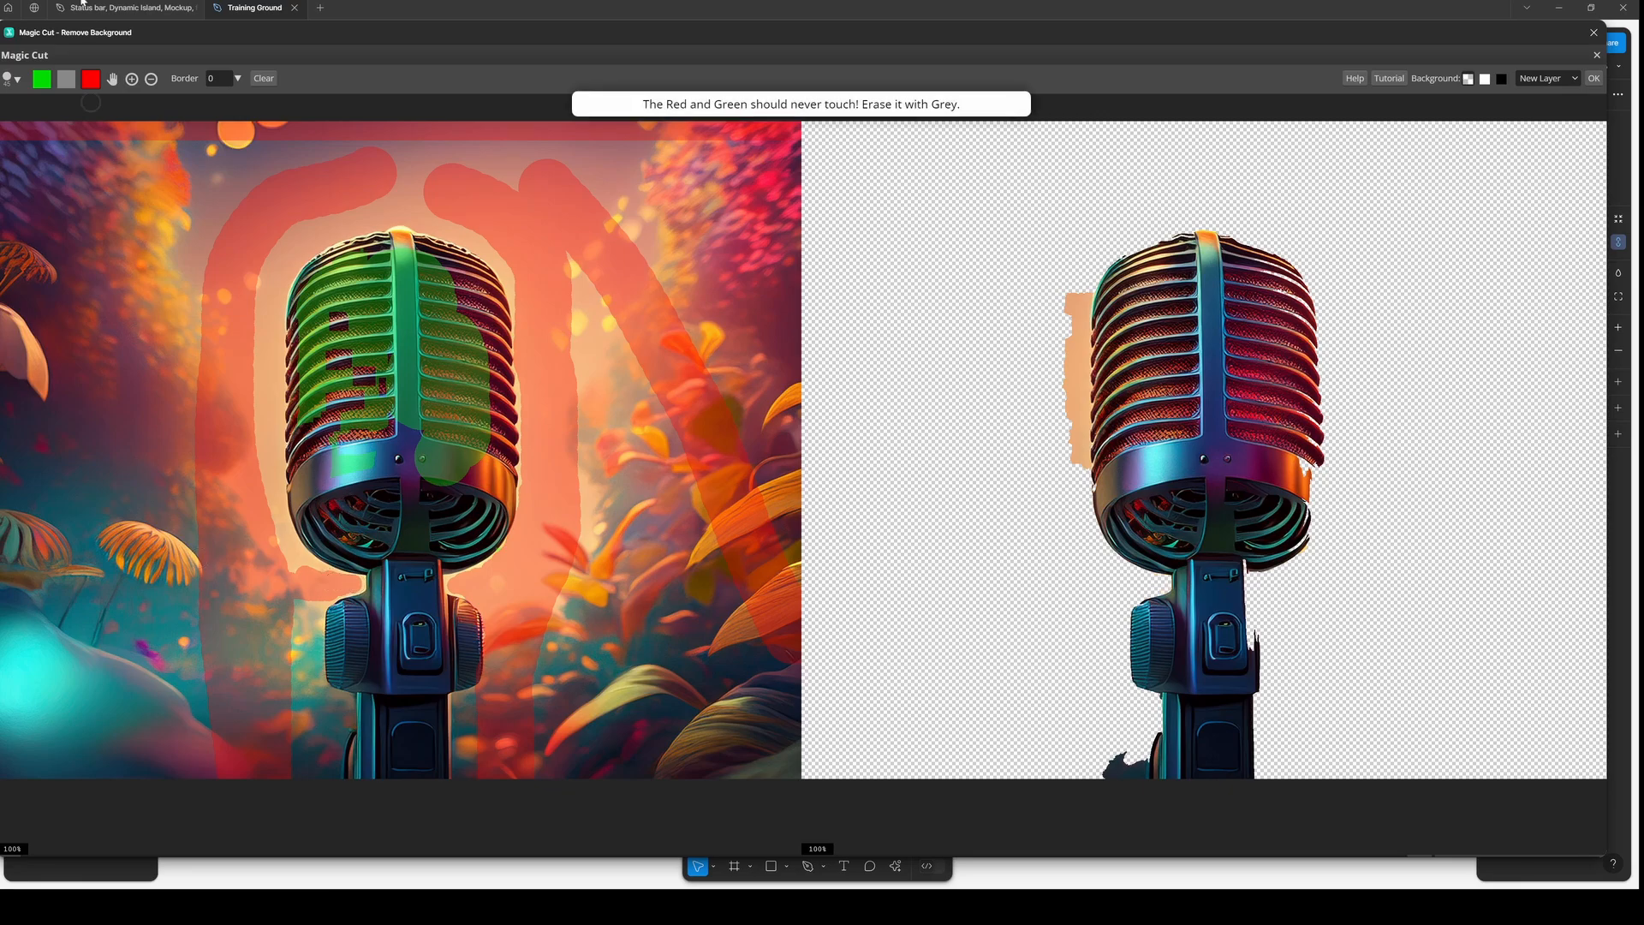
{"action": "left_click", "coordinate": [66, 78]}
{"action": "mouse_move", "coordinate": [268, 595]}
{"action": "left_mouse_down"}
{"action": "mouse_move", "coordinate": [287, 567]}
{"action": "mouse_move", "coordinate": [298, 583]}
{"action": "mouse_move", "coordinate": [311, 571]}
{"action": "left_mouse_up"}
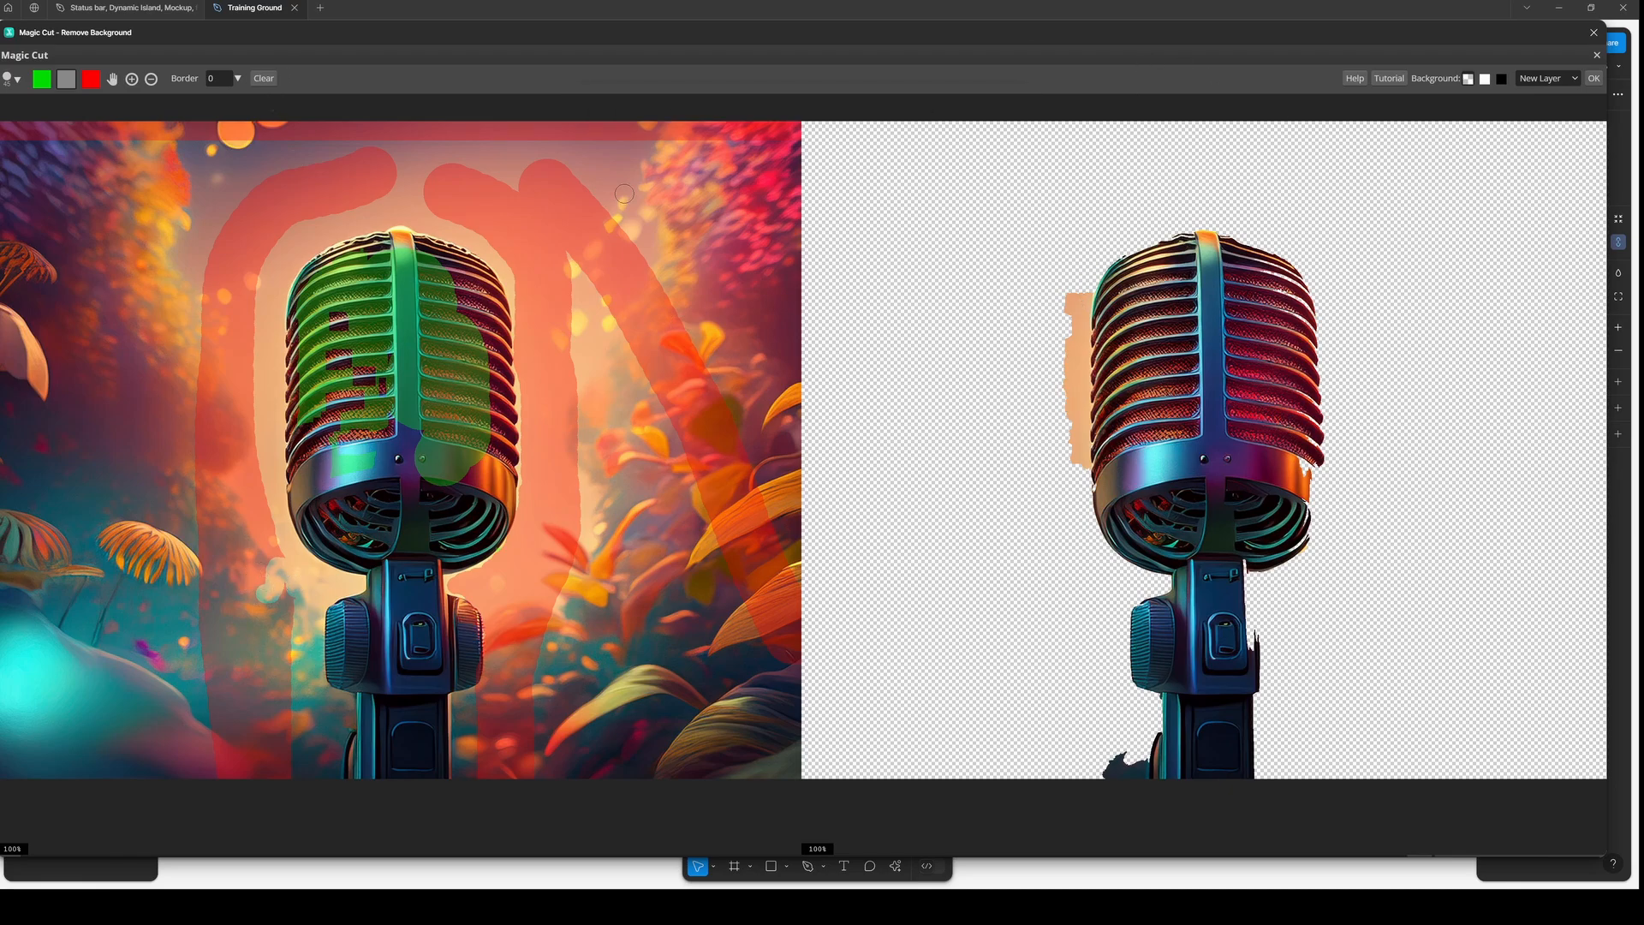
{"action": "left_click", "coordinate": [90, 78]}
{"action": "left_click_drag", "start_coordinate": [258, 321], "coordinate": [267, 503]}
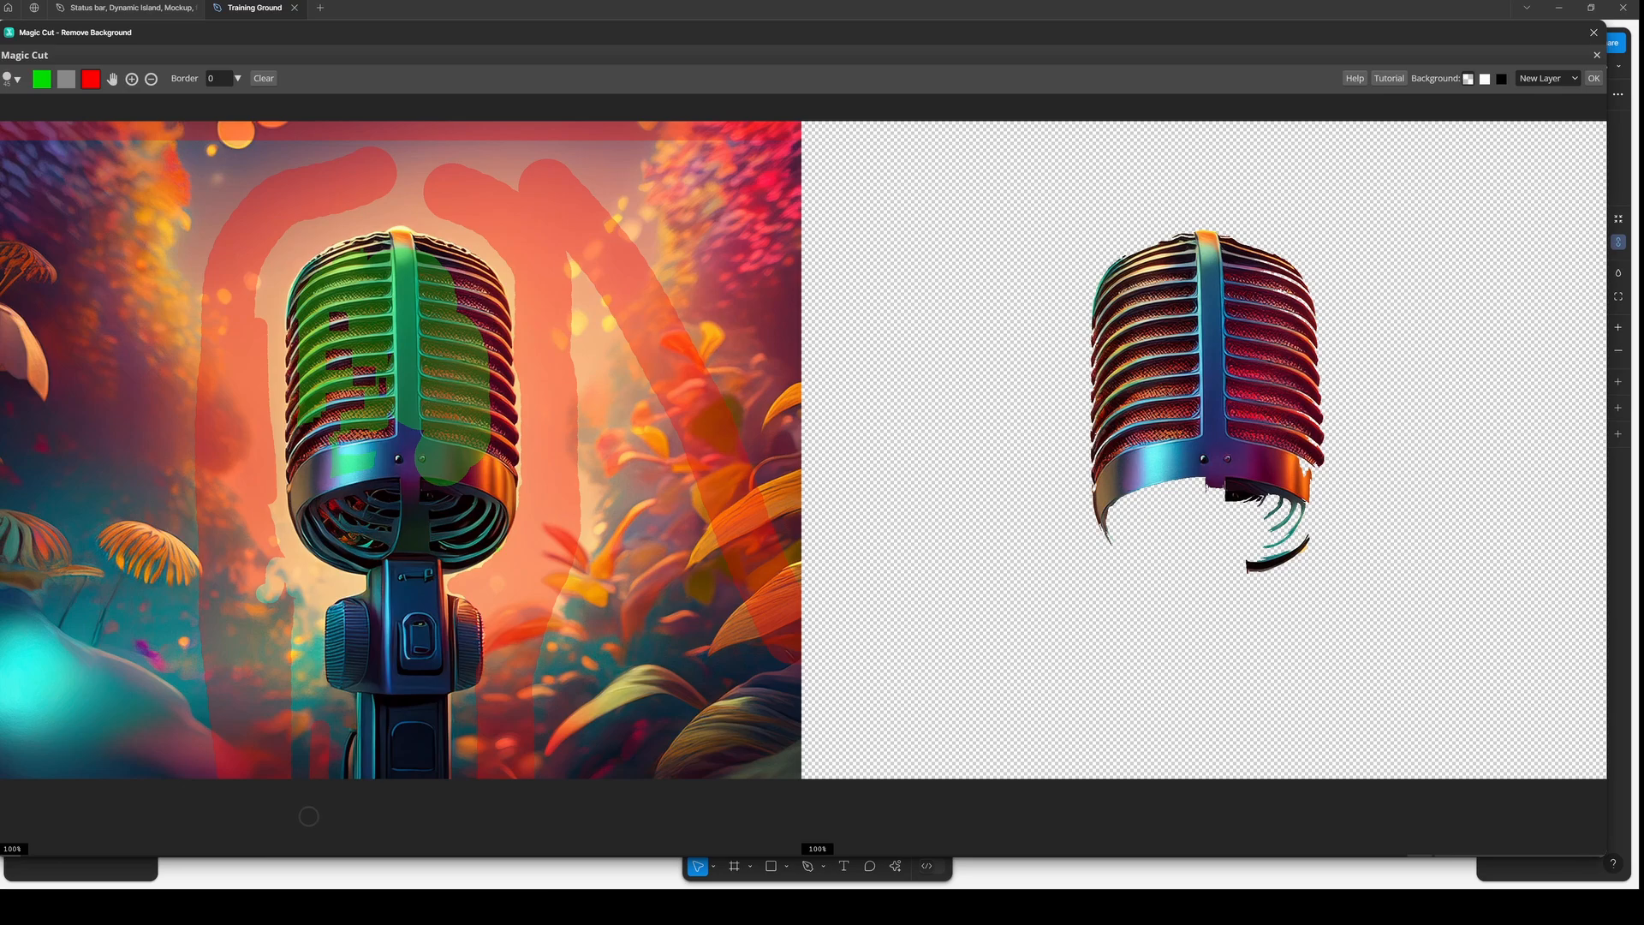
{"action": "key", "text": "ctrl+z"}
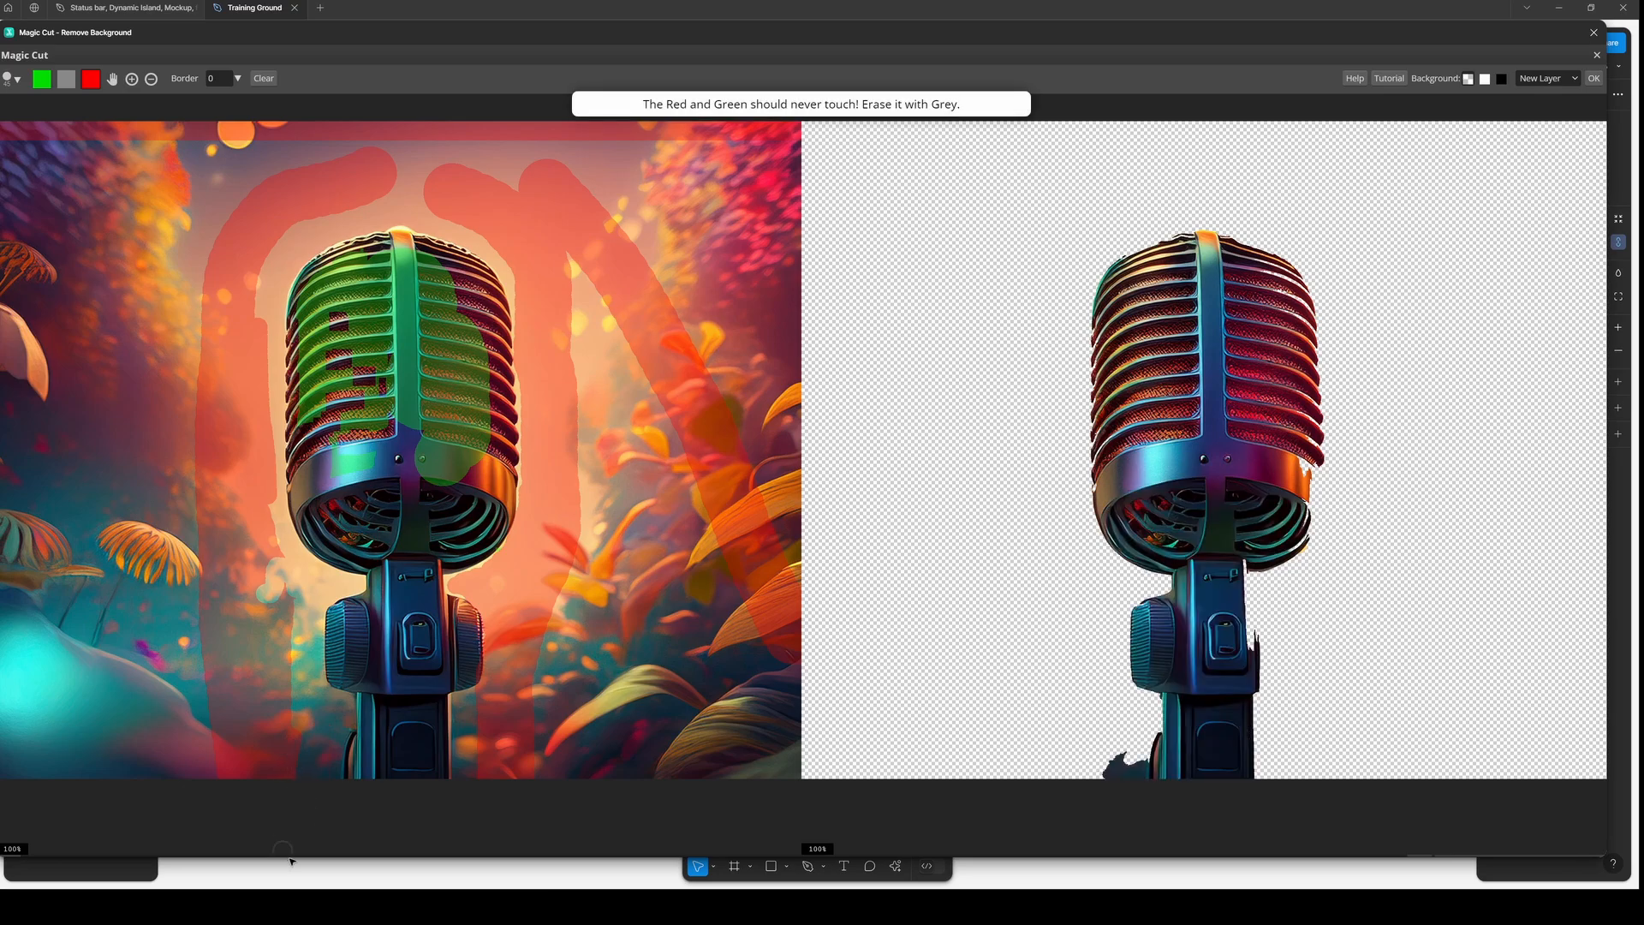
- Paint a red stroke near the bottom edge and mark the microphone's lower head green with a larger brush
{"action": "left_click_drag", "start_coordinate": [296, 761], "coordinate": [307, 878]}
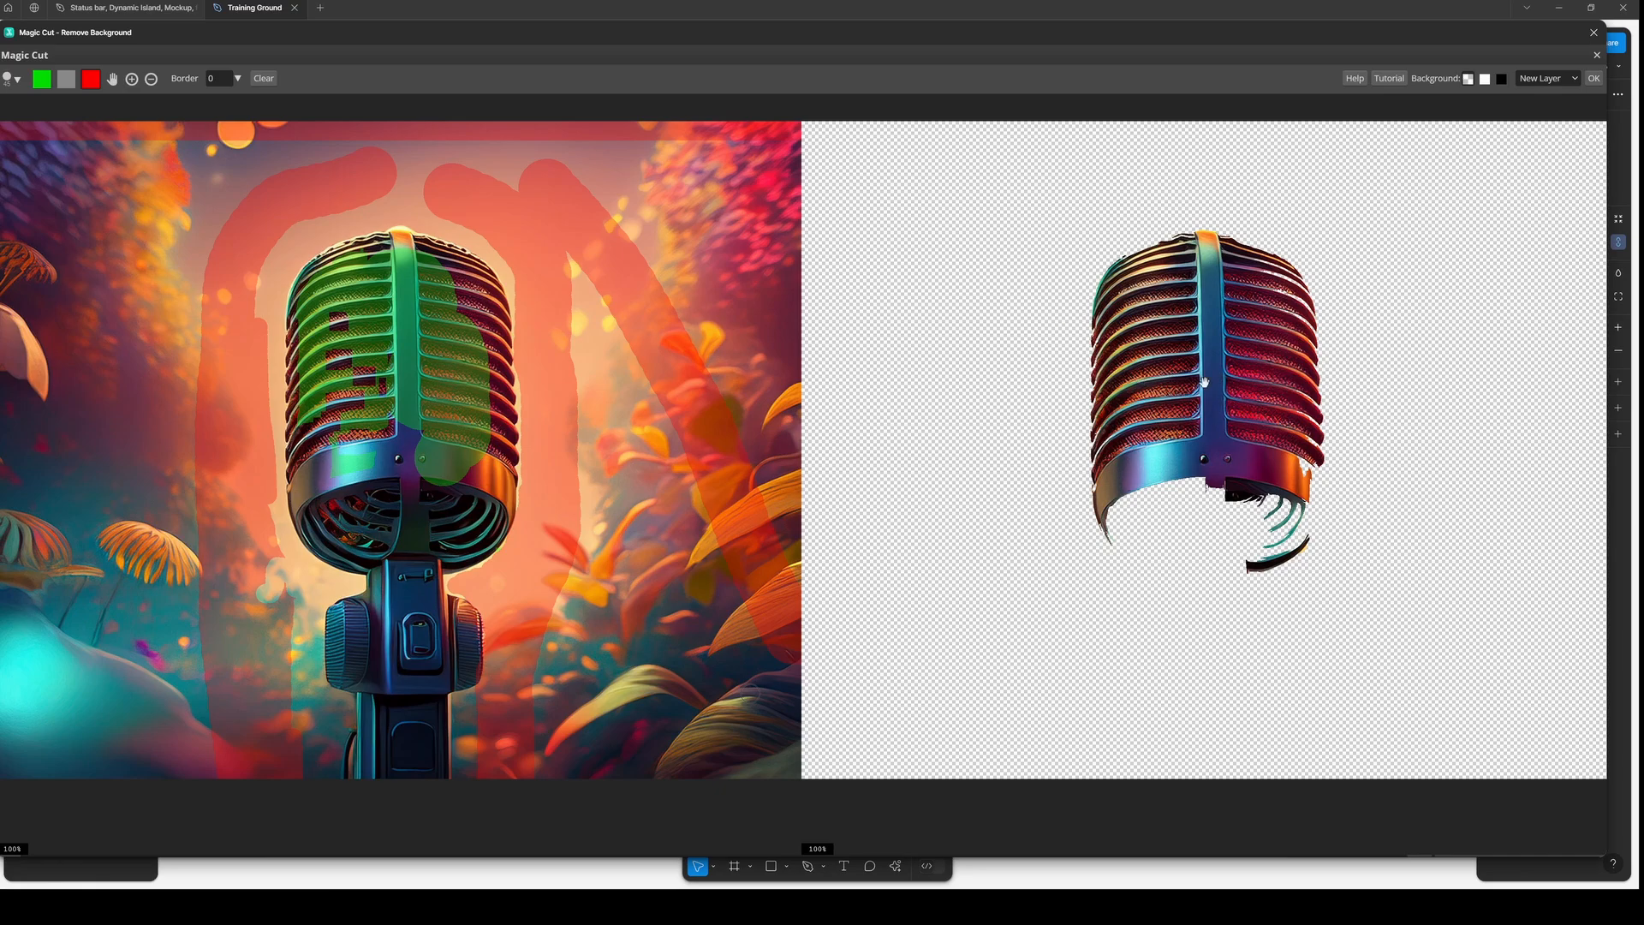
{"action": "left_click", "coordinate": [41, 84]}
{"action": "left_click", "coordinate": [42, 79]}
{"action": "key", "text": "bracketright"}
{"action": "left_click_drag", "start_coordinate": [415, 397], "coordinate": [425, 515]}
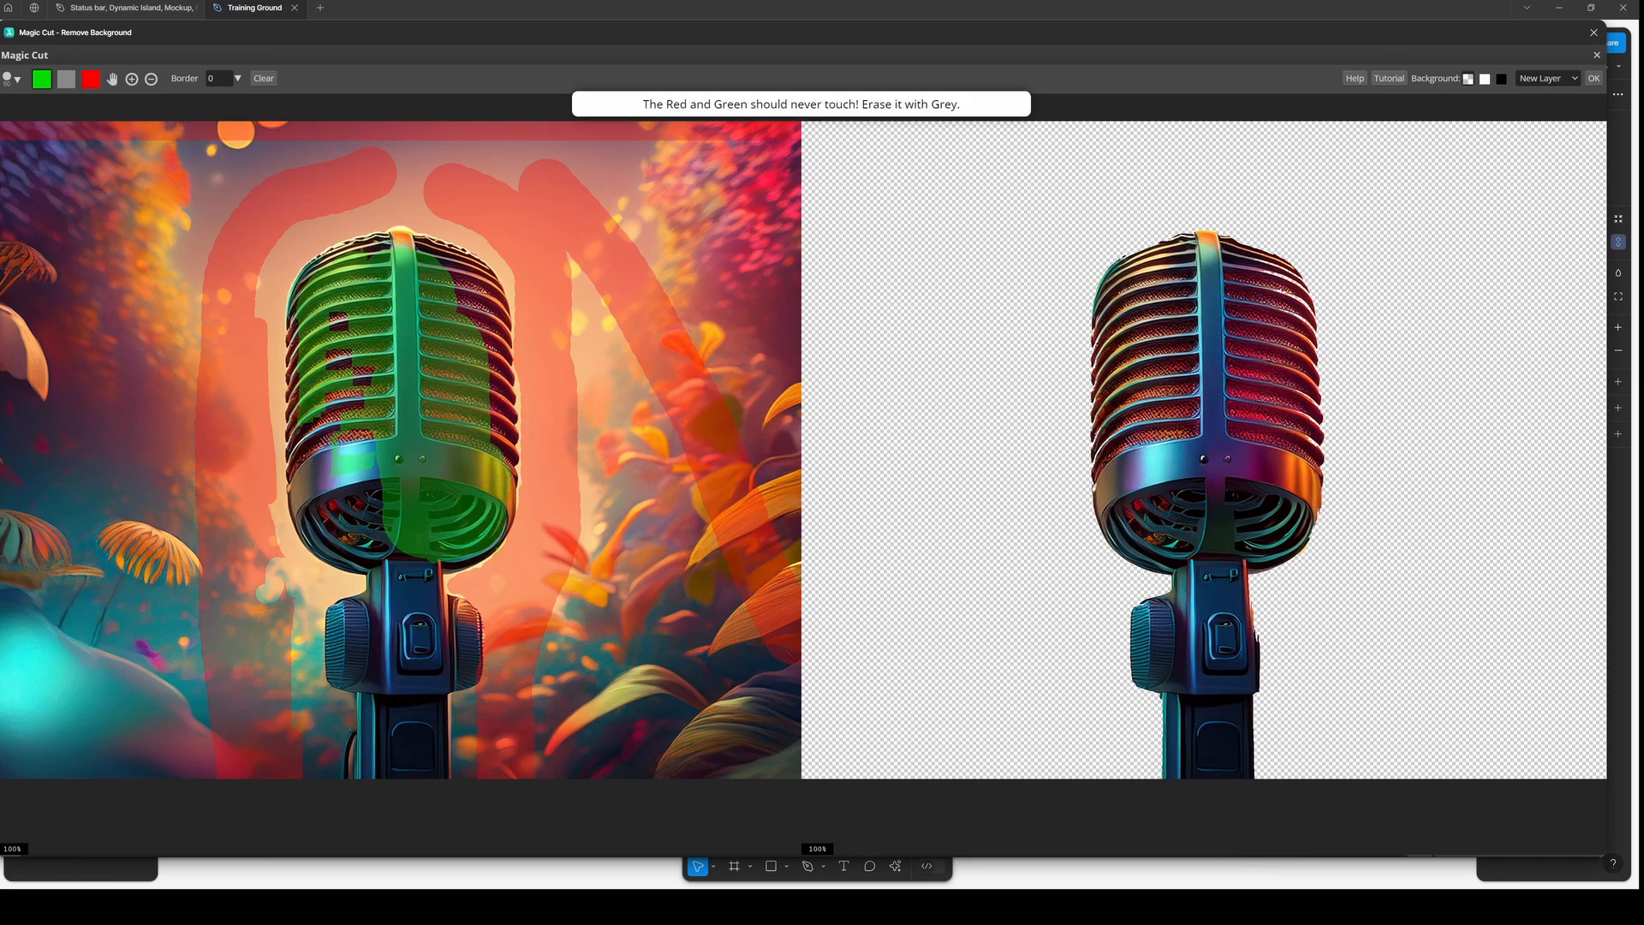
- Mark the right side of the microphone stand green and erase overlapping marks there with a larger grey brush
{"action": "left_click_drag", "start_coordinate": [449, 624], "coordinate": [452, 676]}
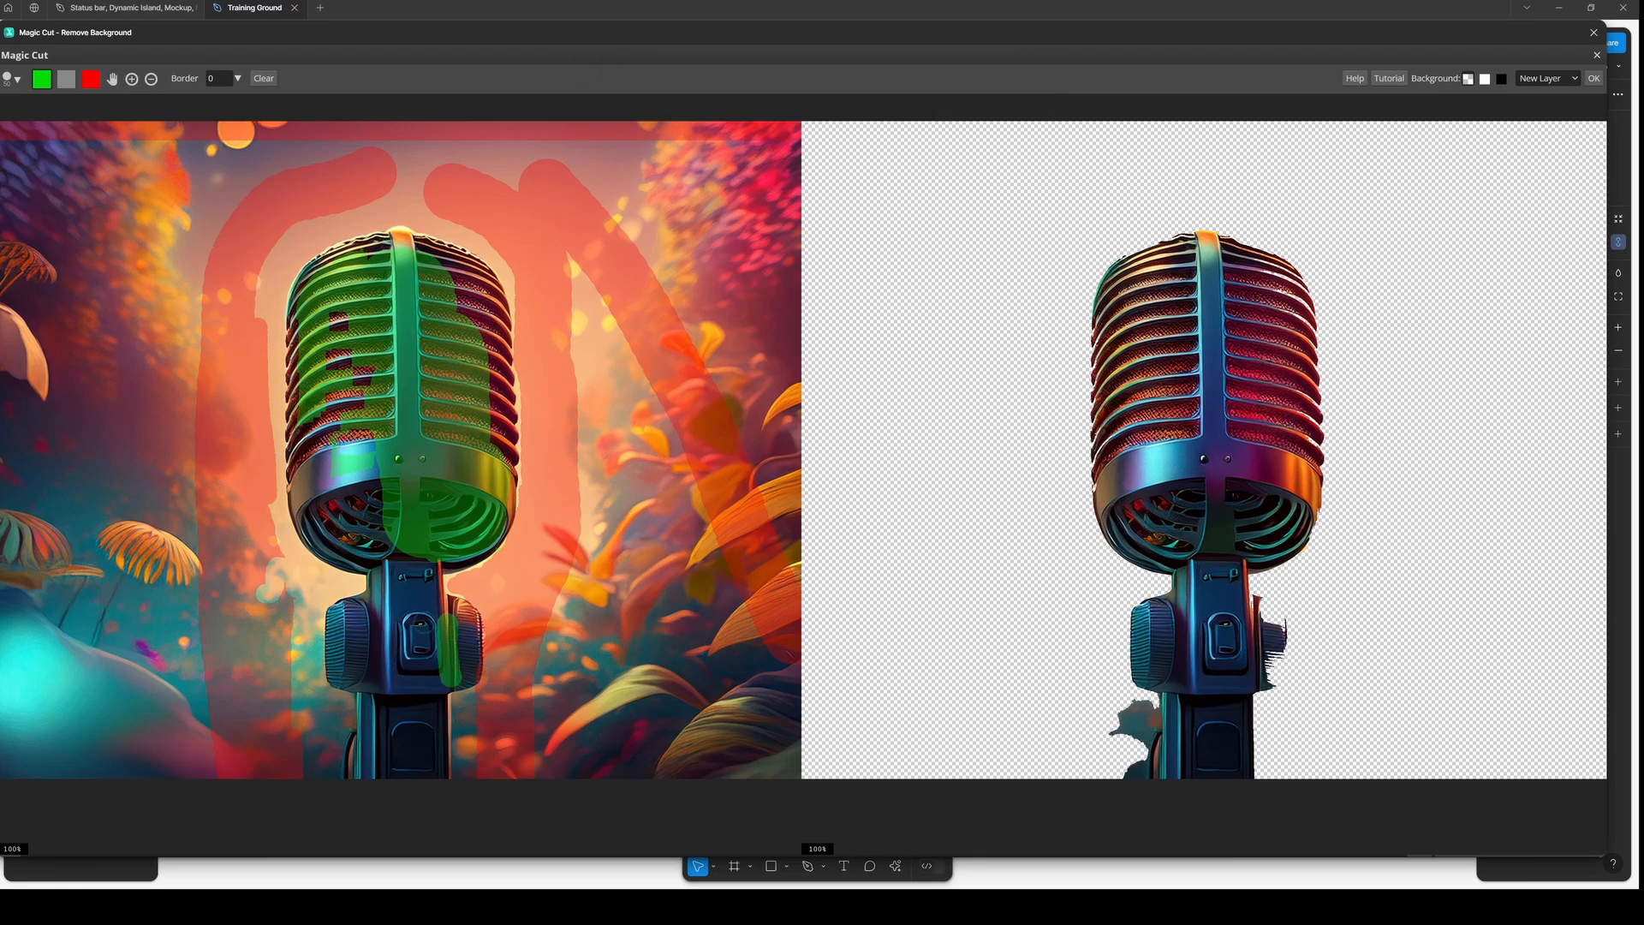
{"action": "left_click_drag", "start_coordinate": [467, 609], "coordinate": [469, 681]}
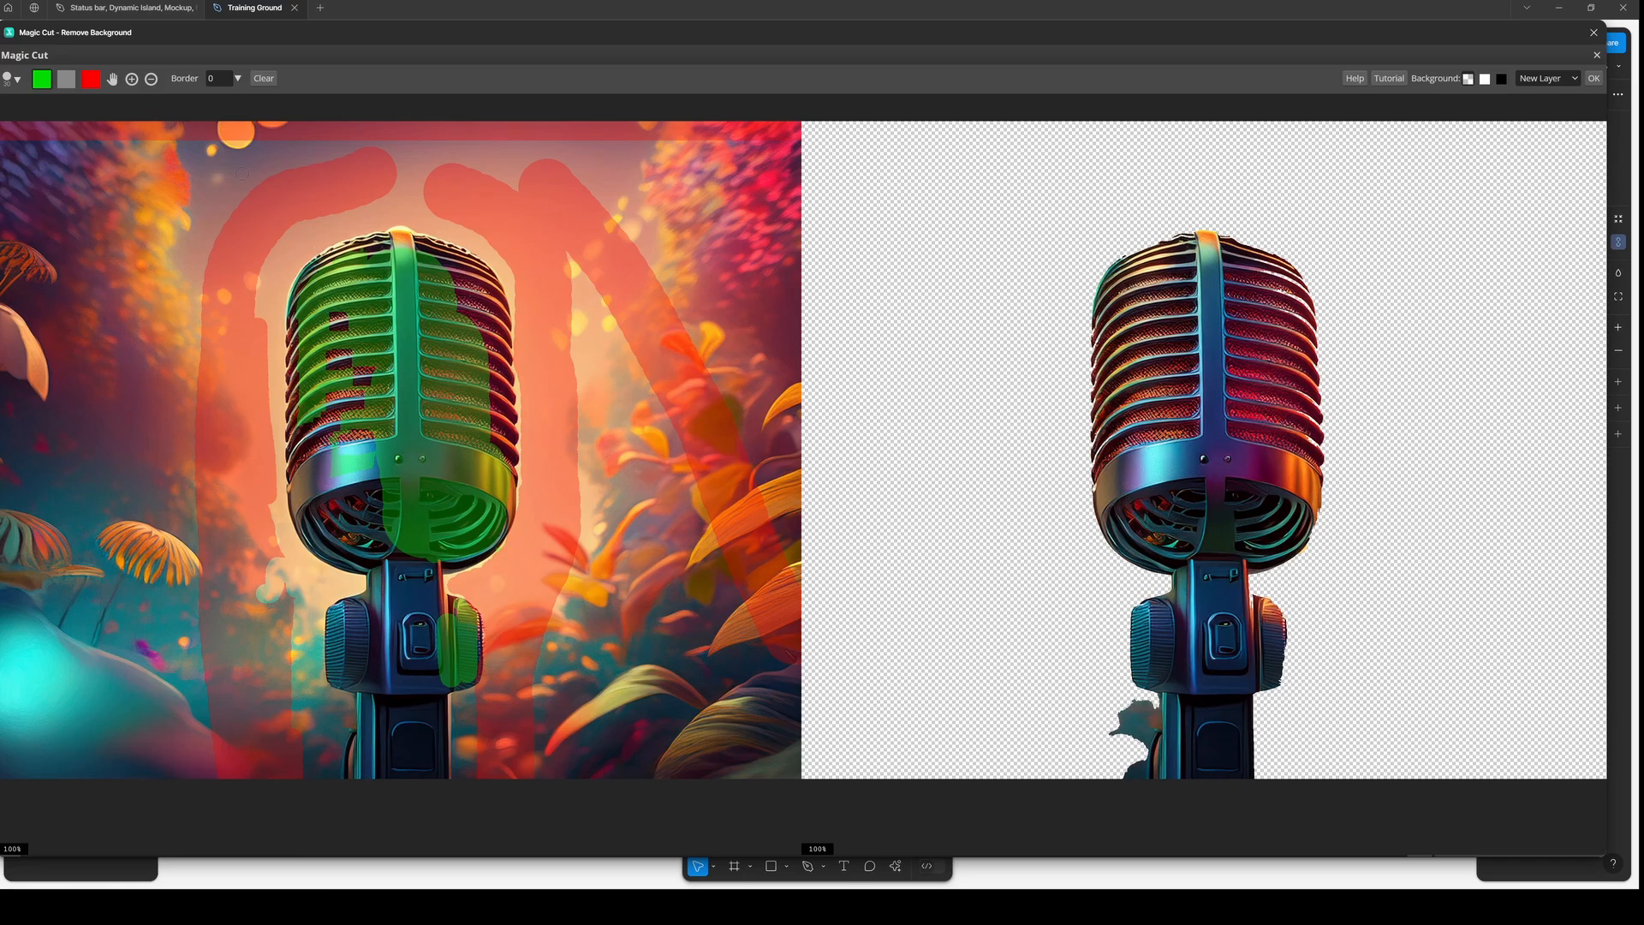
{"action": "left_click", "coordinate": [66, 79]}
{"action": "key", "text": "]"}
{"action": "key", "text": "]"}
{"action": "key", "text": "]"}
{"action": "key", "text": "]"}
{"action": "left_click_drag", "start_coordinate": [477, 600], "coordinate": [490, 685]}
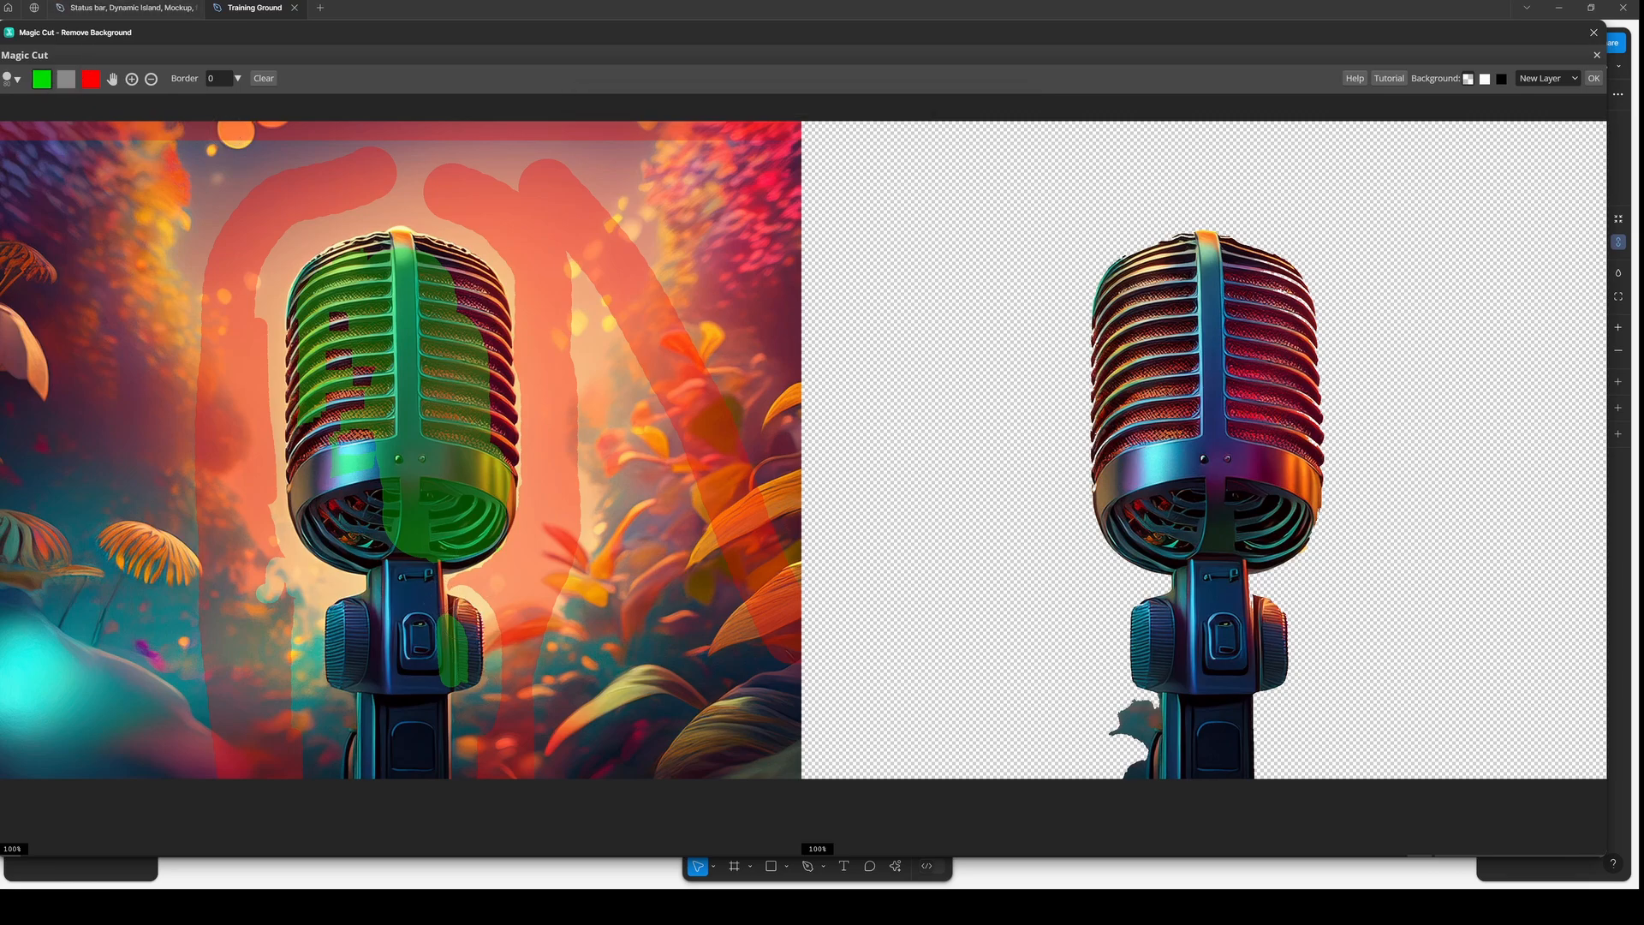
- Erase the remaining overlap beside the stand with a smaller grey brush
{"action": "key", "text": "bracketleft"}
{"action": "key", "text": "bracketleft"}
{"action": "key", "text": "bracketleft"}
{"action": "left_click_drag", "start_coordinate": [462, 609], "coordinate": [473, 673]}
- Mark the left knob of the microphone stand as foreground with a smaller brush
{"action": "left_click", "coordinate": [91, 80]}
{"action": "key", "text": "bracketleft"}
{"action": "key", "text": "bracketleft"}
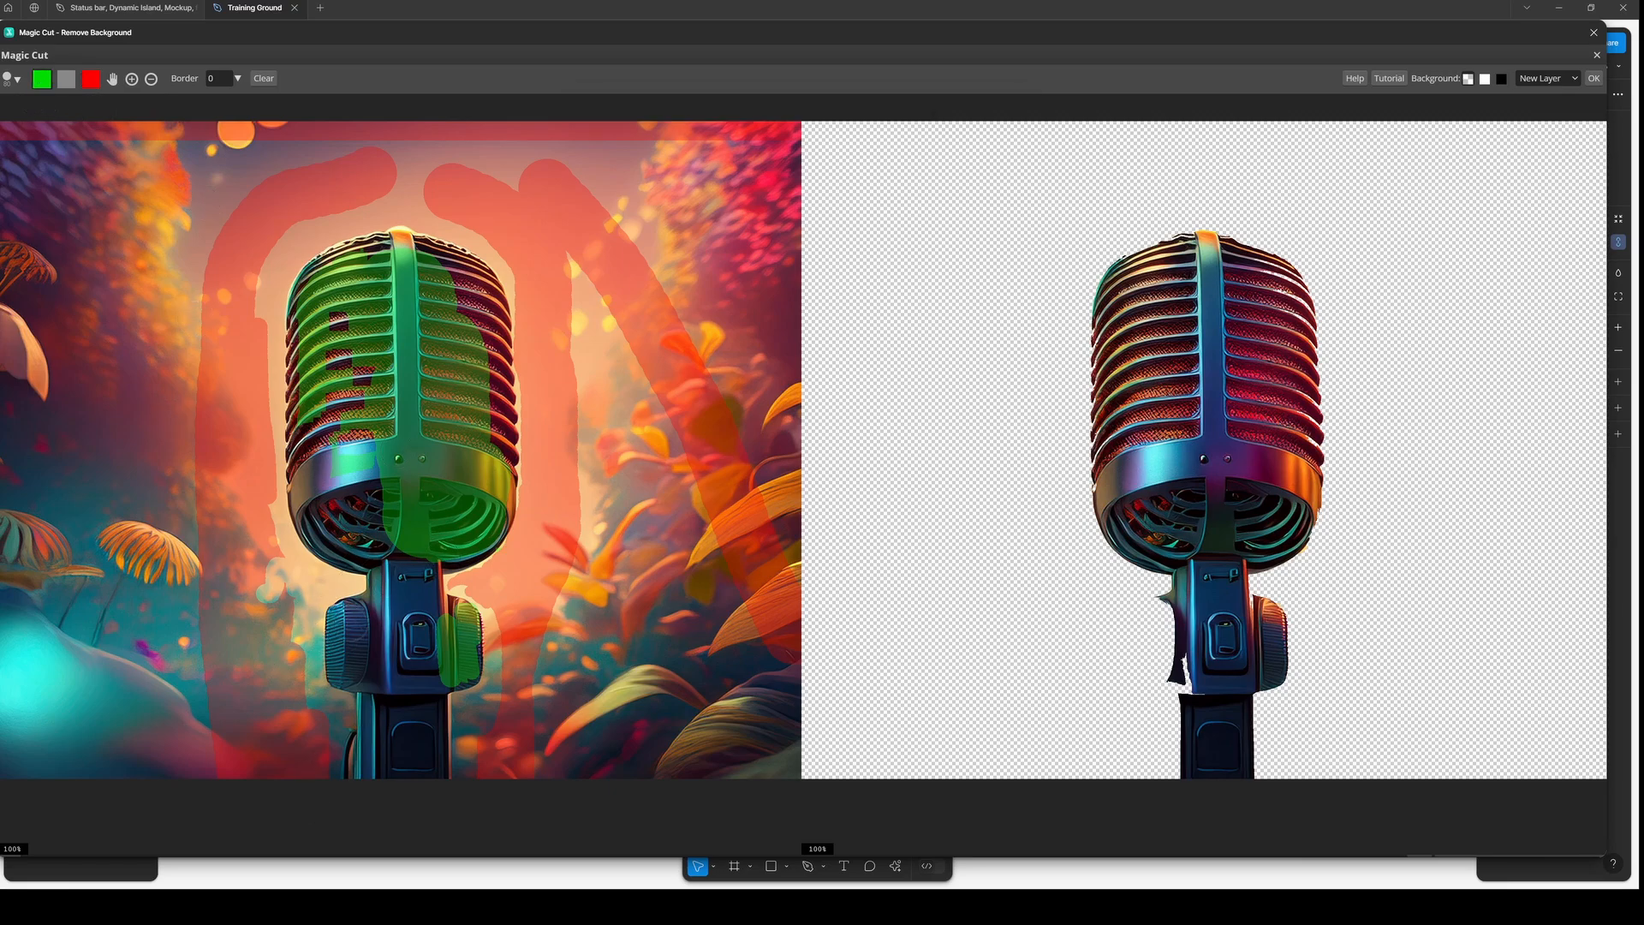
{"action": "left_click_drag", "start_coordinate": [348, 610], "coordinate": [350, 676]}
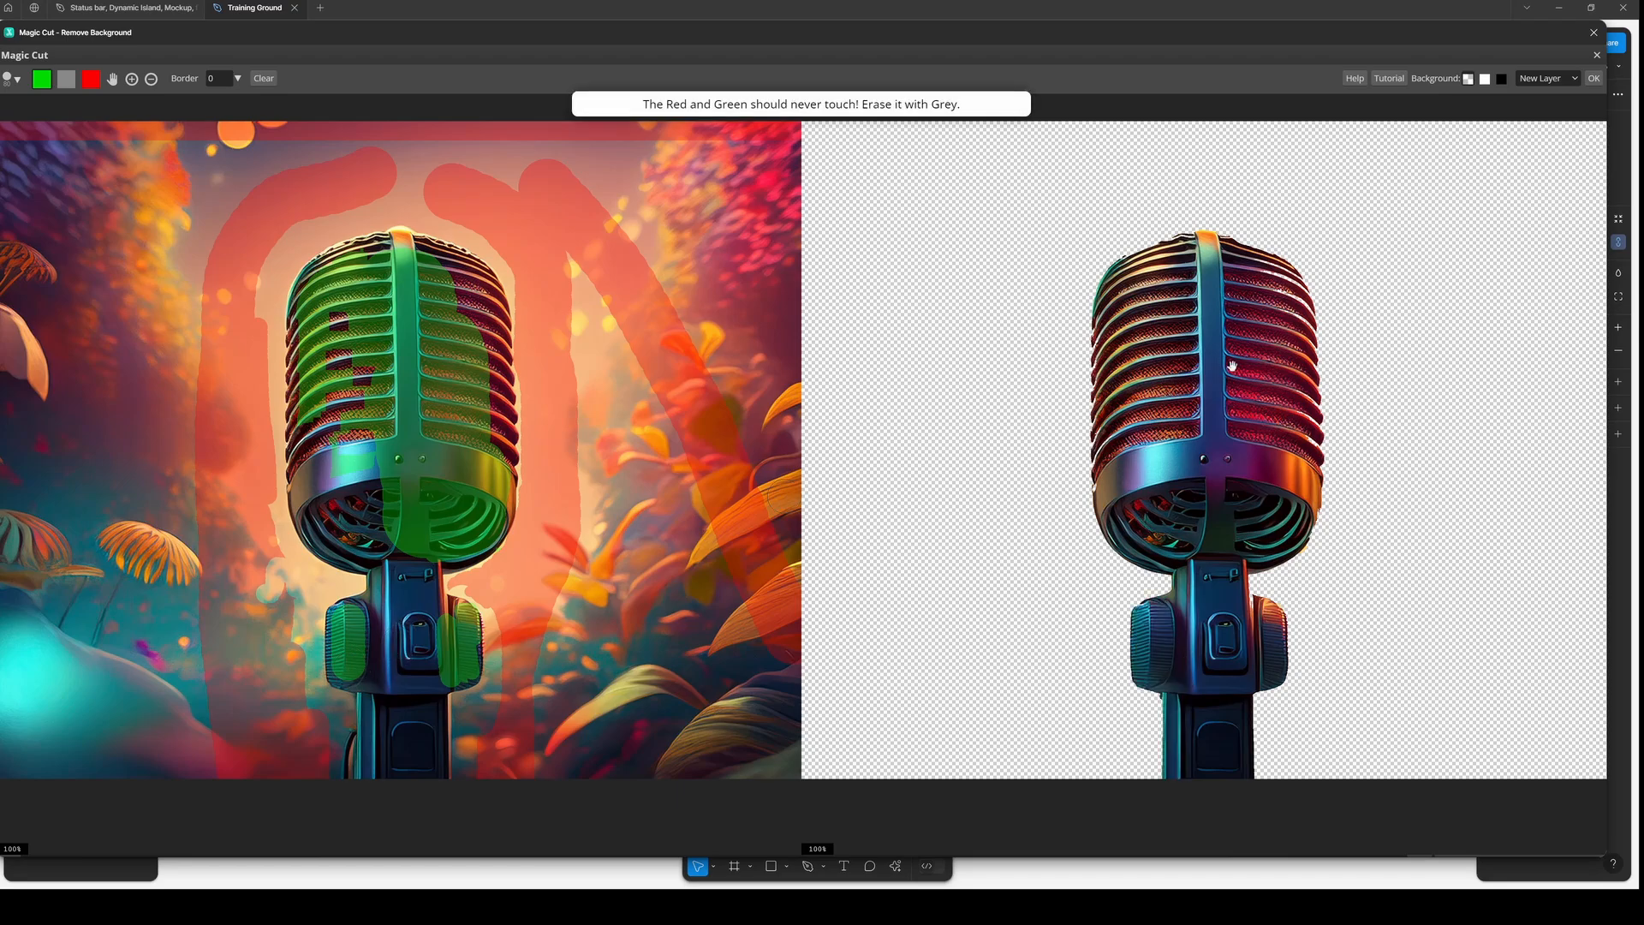
- Paint green over the remaining uncovered parts of the microphone head
{"action": "mouse_move", "coordinate": [467, 283]}
{"action": "left_mouse_down"}
{"action": "mouse_move", "coordinate": [495, 377]}
{"action": "mouse_move", "coordinate": [490, 467]}
{"action": "left_mouse_up"}
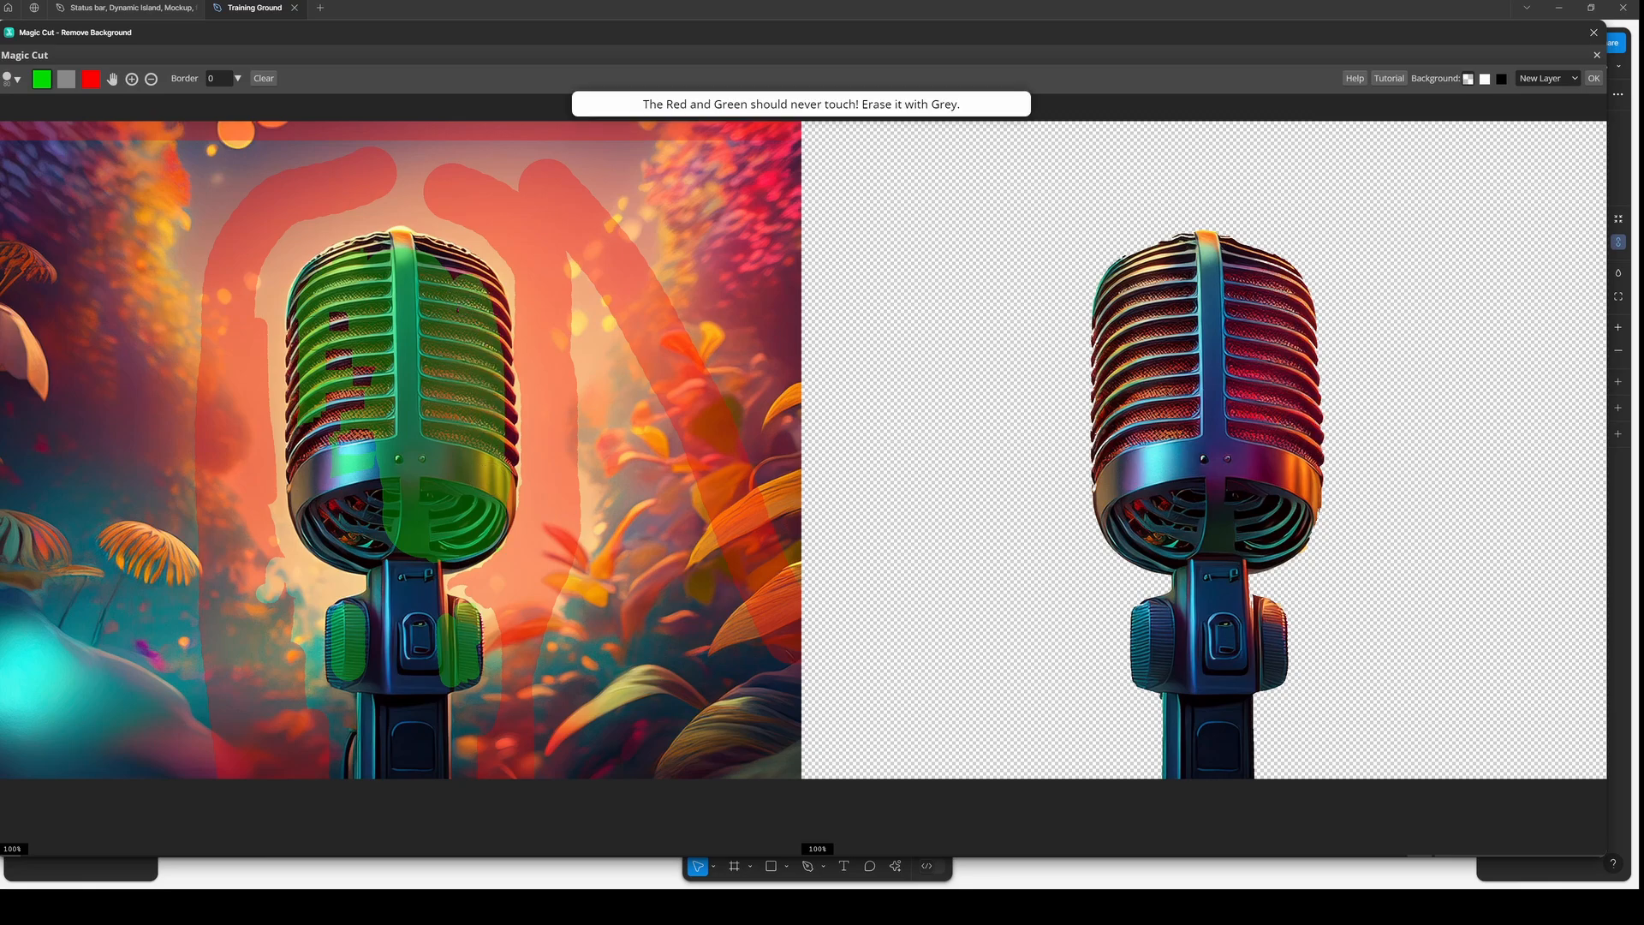
{"action": "mouse_move", "coordinate": [325, 353]}
{"action": "left_mouse_down"}
{"action": "mouse_move", "coordinate": [330, 506]}
{"action": "mouse_move", "coordinate": [360, 441]}
{"action": "left_mouse_up"}
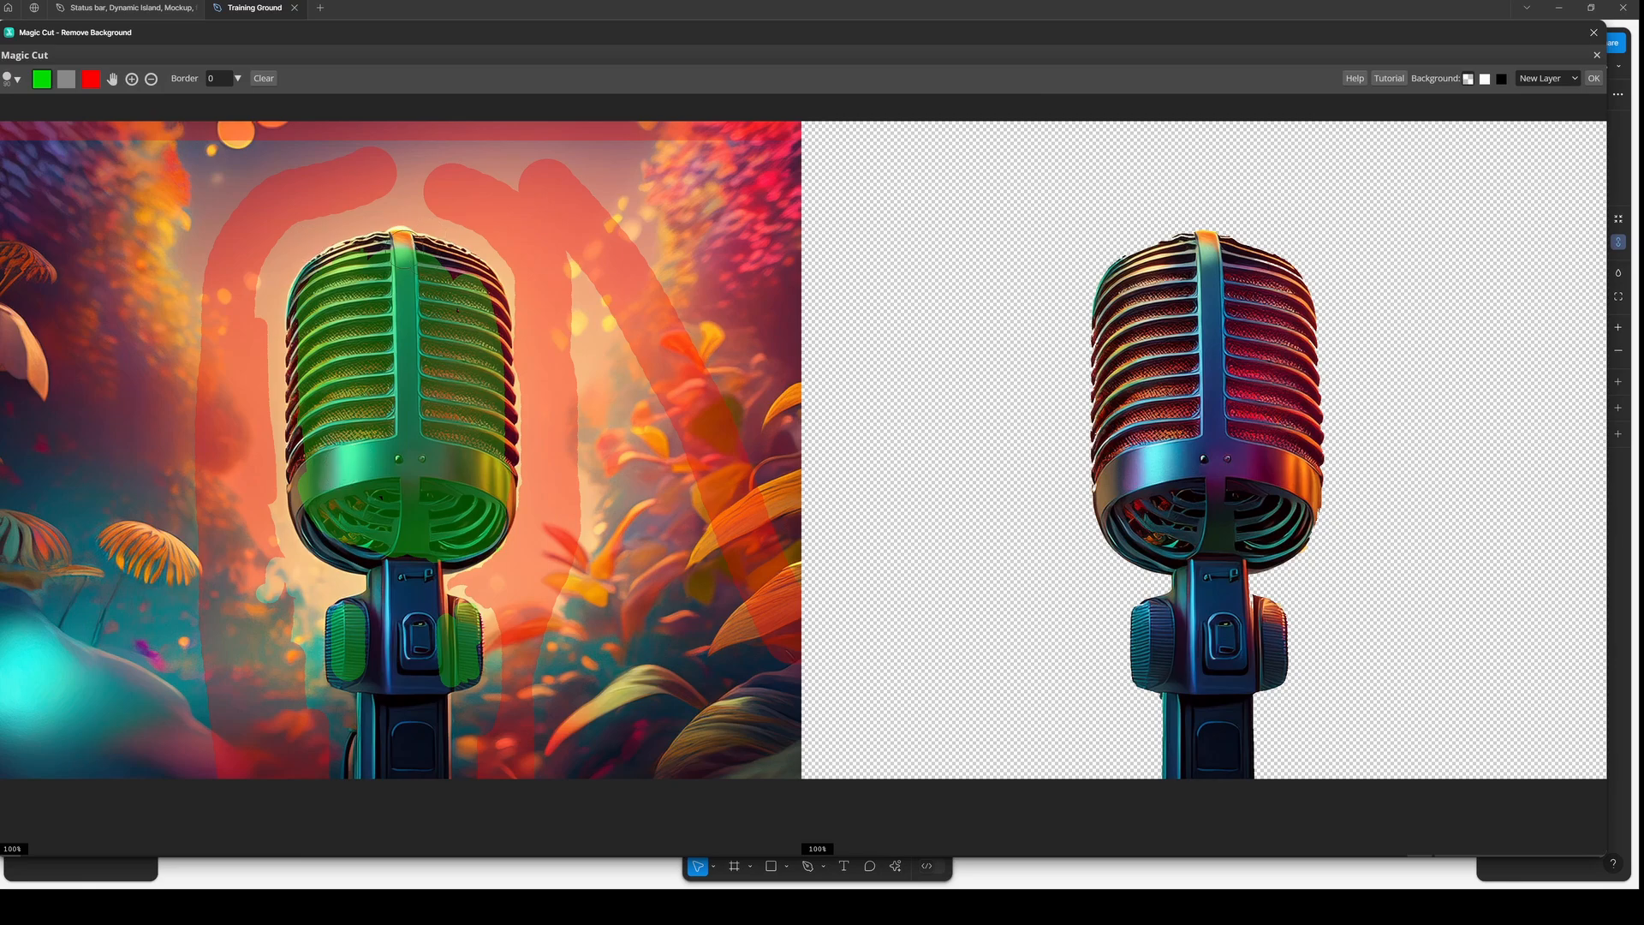
- Shrink the brush and trace the top and both sides of the microphone head in green
{"action": "key", "text": "bracketleft"}
{"action": "key", "text": "bracketleft"}
{"action": "key", "text": "bracketleft"}
{"action": "key", "text": "bracketleft"}
{"action": "key", "text": "bracketleft"}
{"action": "mouse_move", "coordinate": [390, 250]}
{"action": "left_mouse_down"}
{"action": "mouse_move", "coordinate": [368, 254]}
{"action": "mouse_move", "coordinate": [472, 270]}
{"action": "mouse_move", "coordinate": [489, 289]}
{"action": "left_mouse_up"}
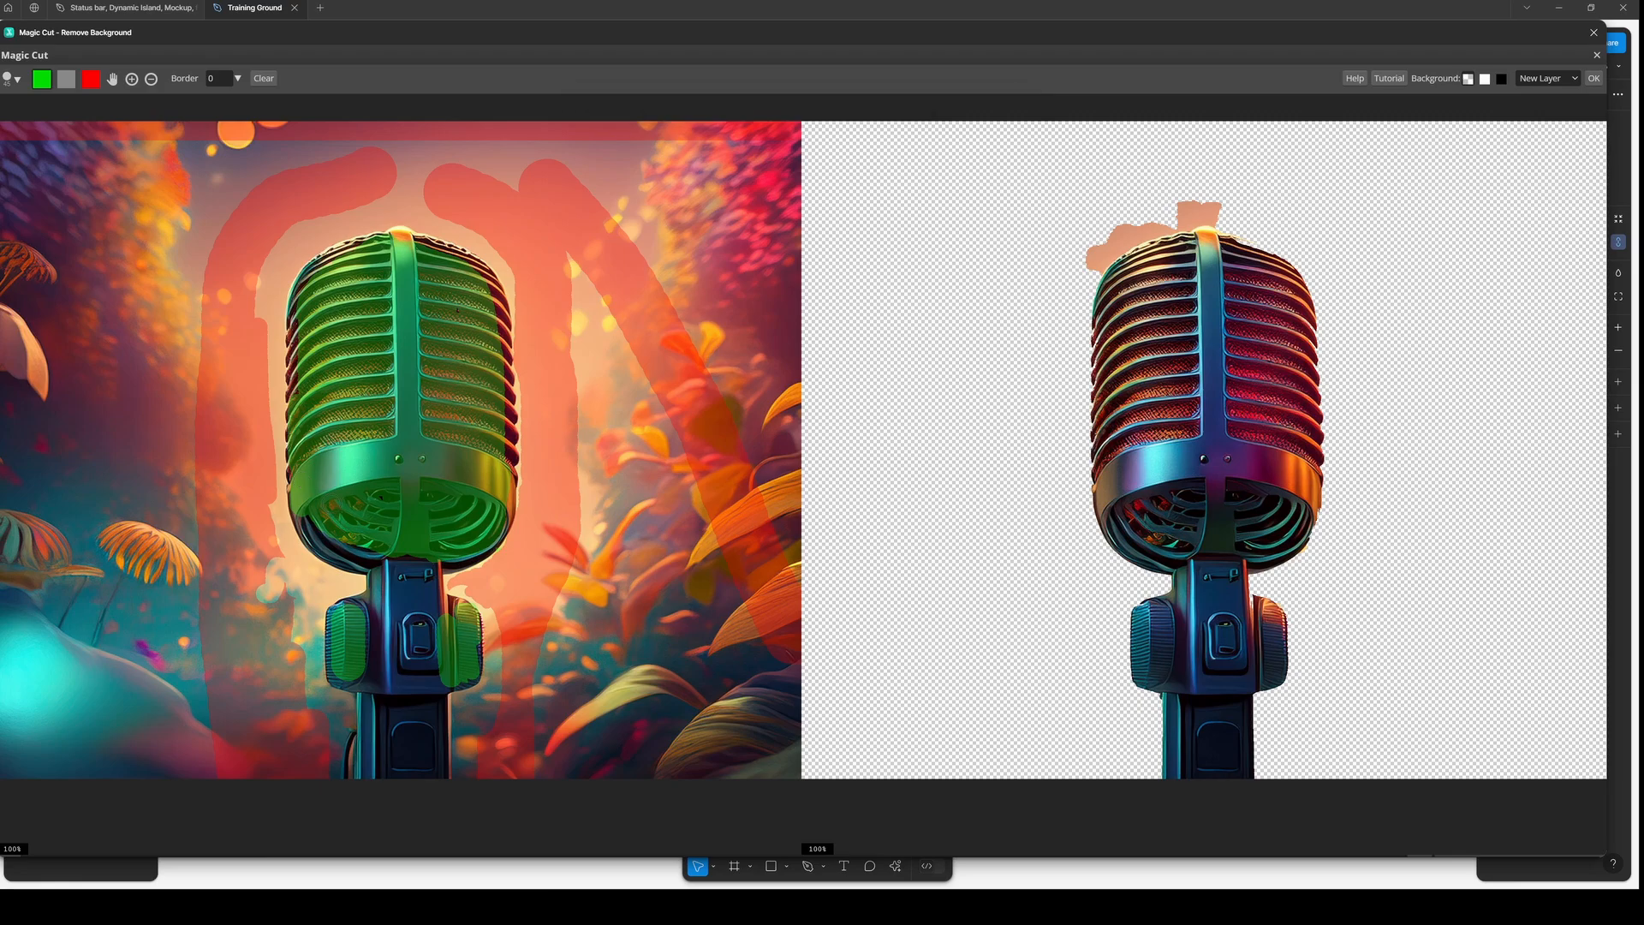
{"action": "left_click_drag", "start_coordinate": [300, 315], "coordinate": [300, 387]}
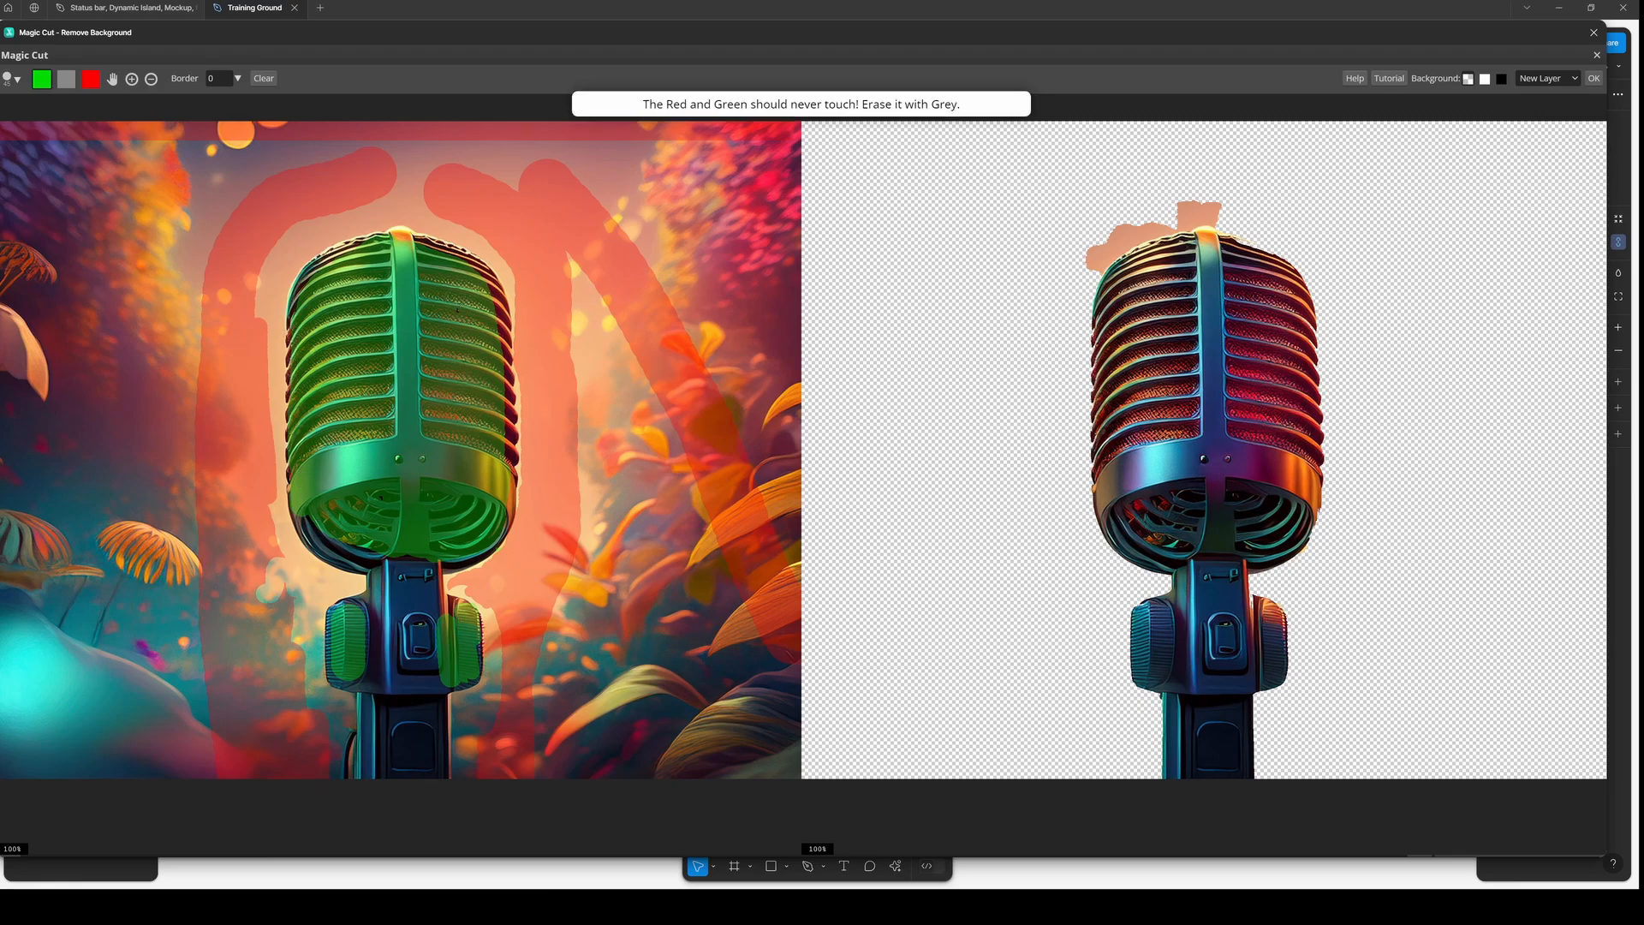
{"action": "left_click_drag", "start_coordinate": [482, 289], "coordinate": [503, 452]}
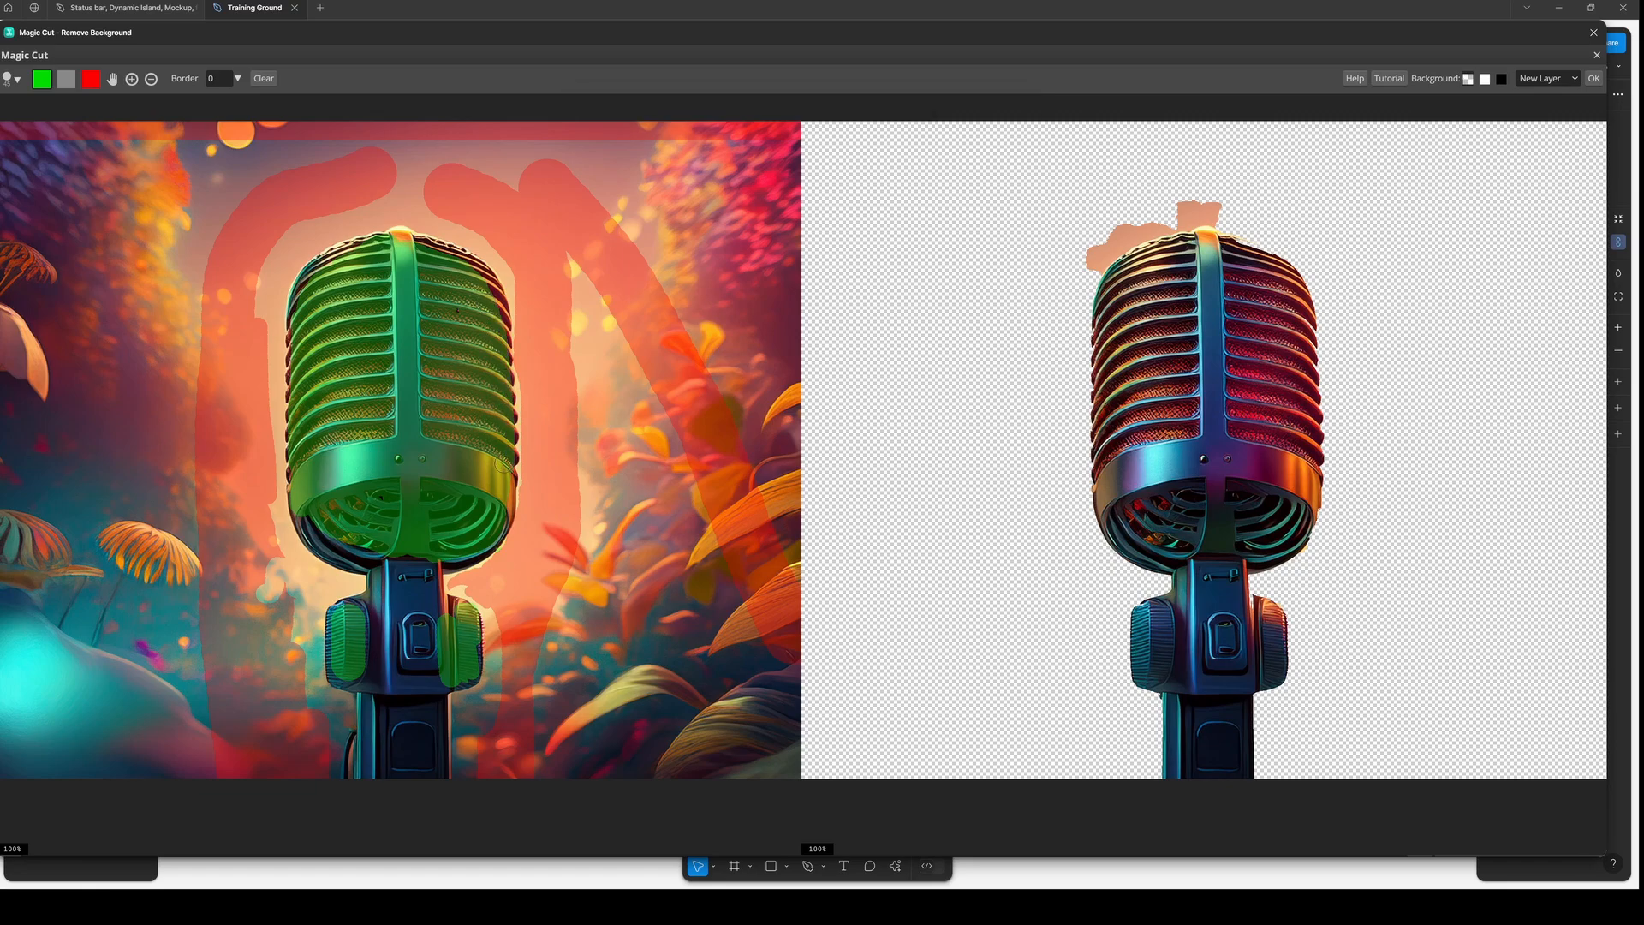
{"action": "left_click_drag", "start_coordinate": [470, 269], "coordinate": [488, 294]}
- Zoom in on the right knob, switch to red with a smaller brush, and mark the background gap above the knob
{"action": "scroll", "coordinate": [1272, 629], "scroll_direction": "down", "scroll_amount": 1}
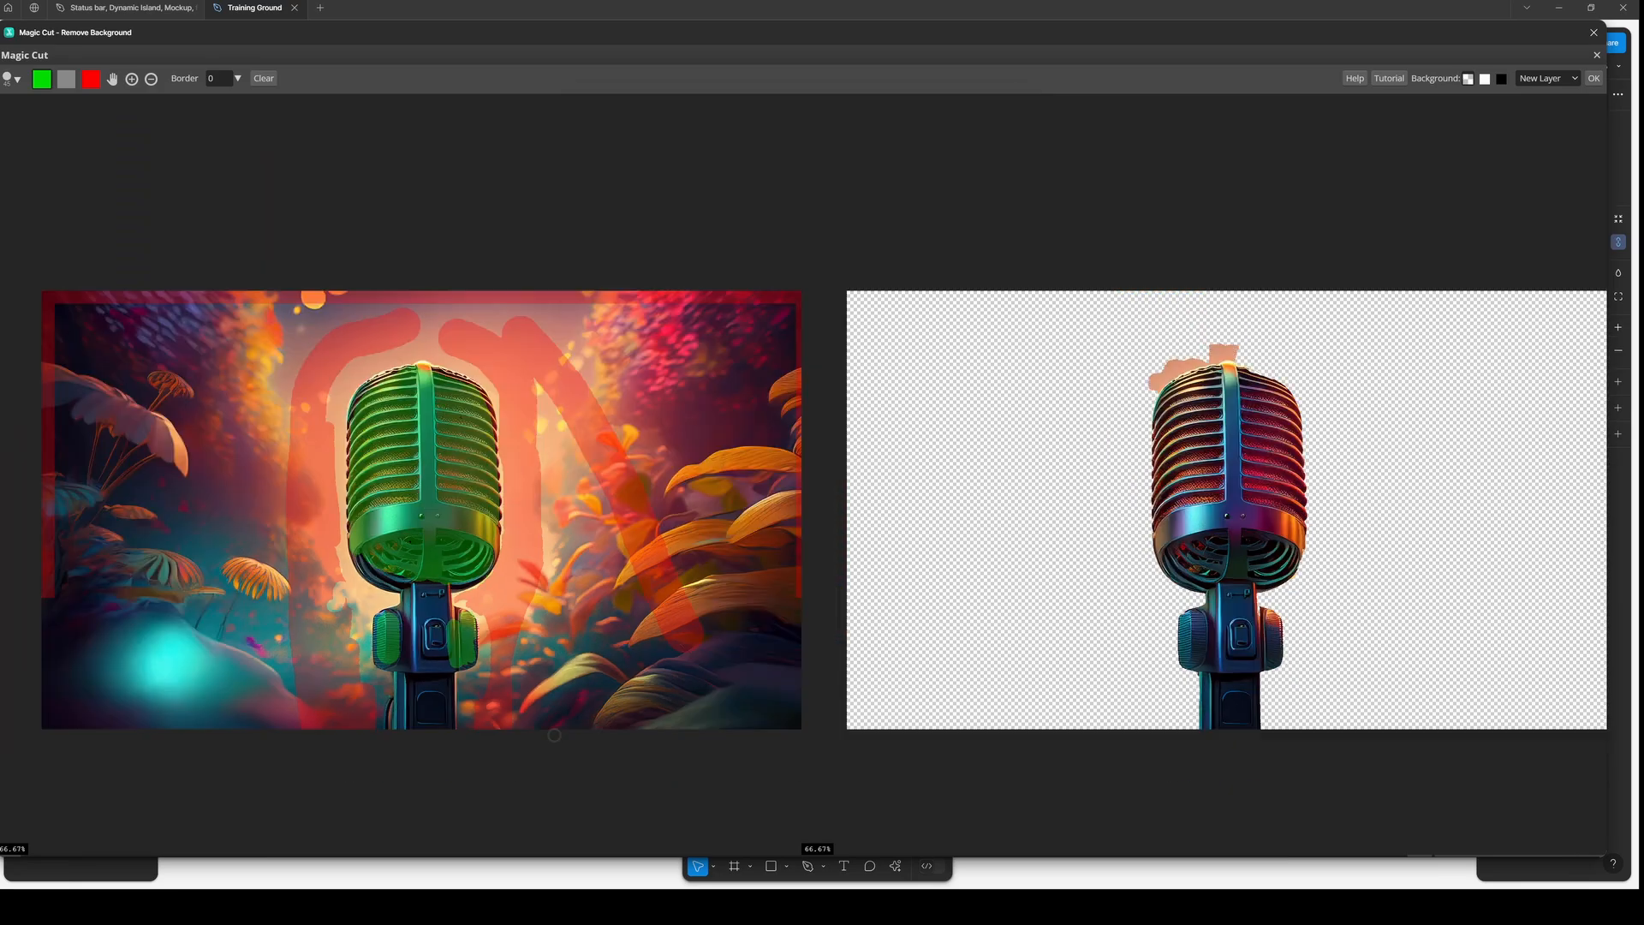
{"action": "scroll", "coordinate": [479, 649], "scroll_direction": "up", "scroll_amount": 4}
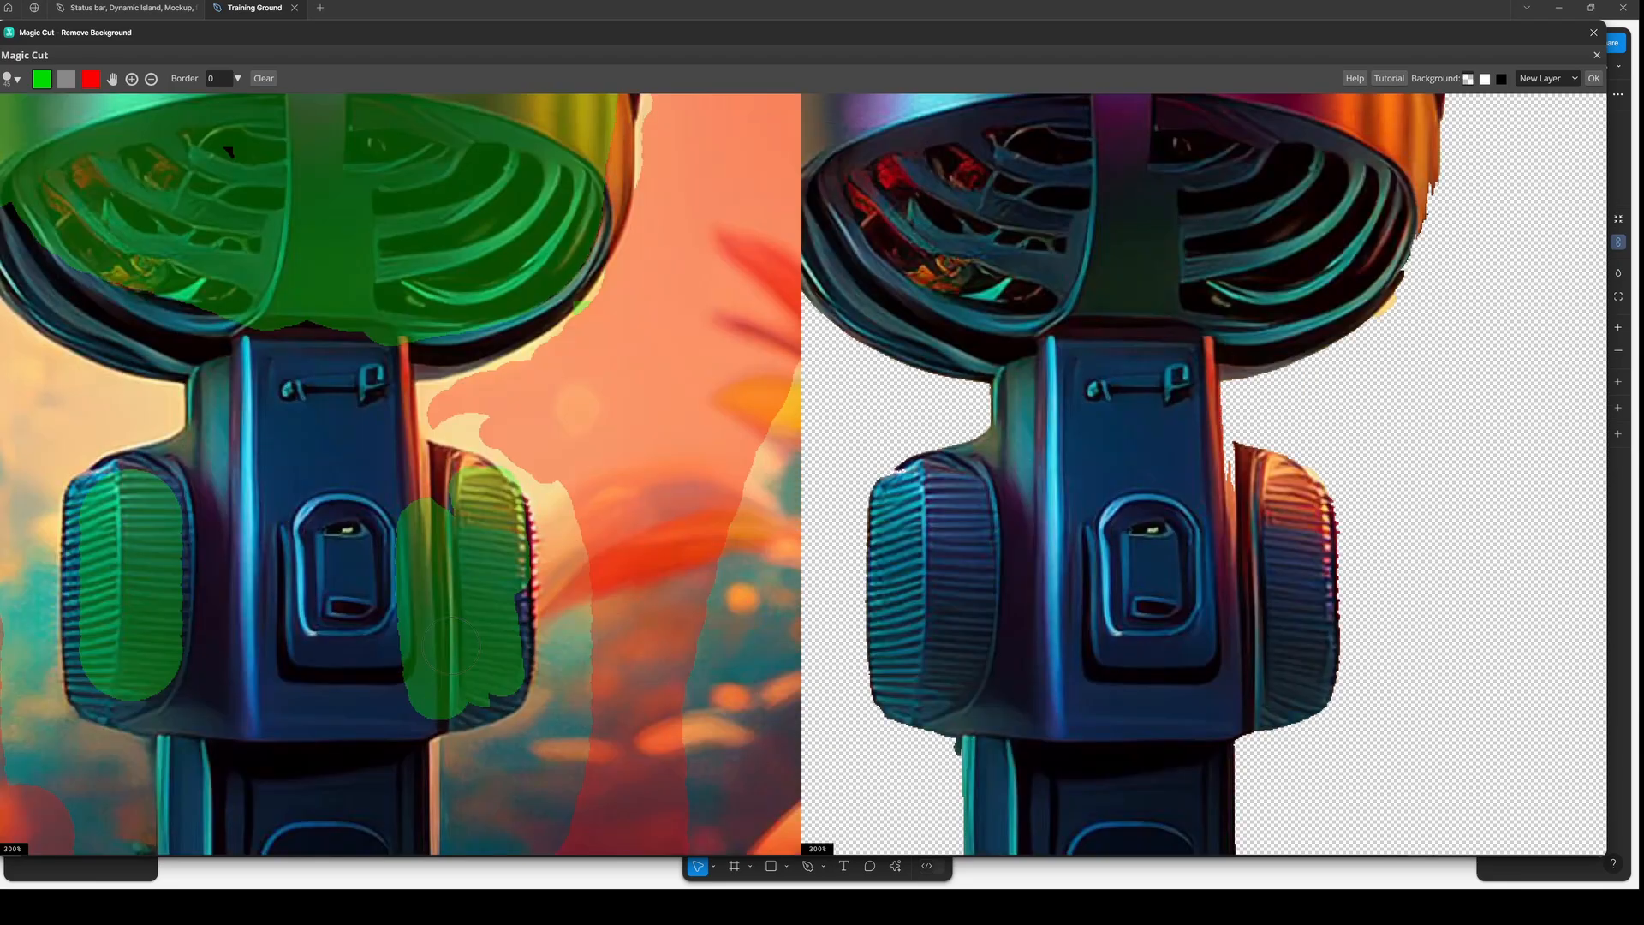
{"action": "scroll", "coordinate": [450, 647], "scroll_direction": "down", "scroll_amount": 4}
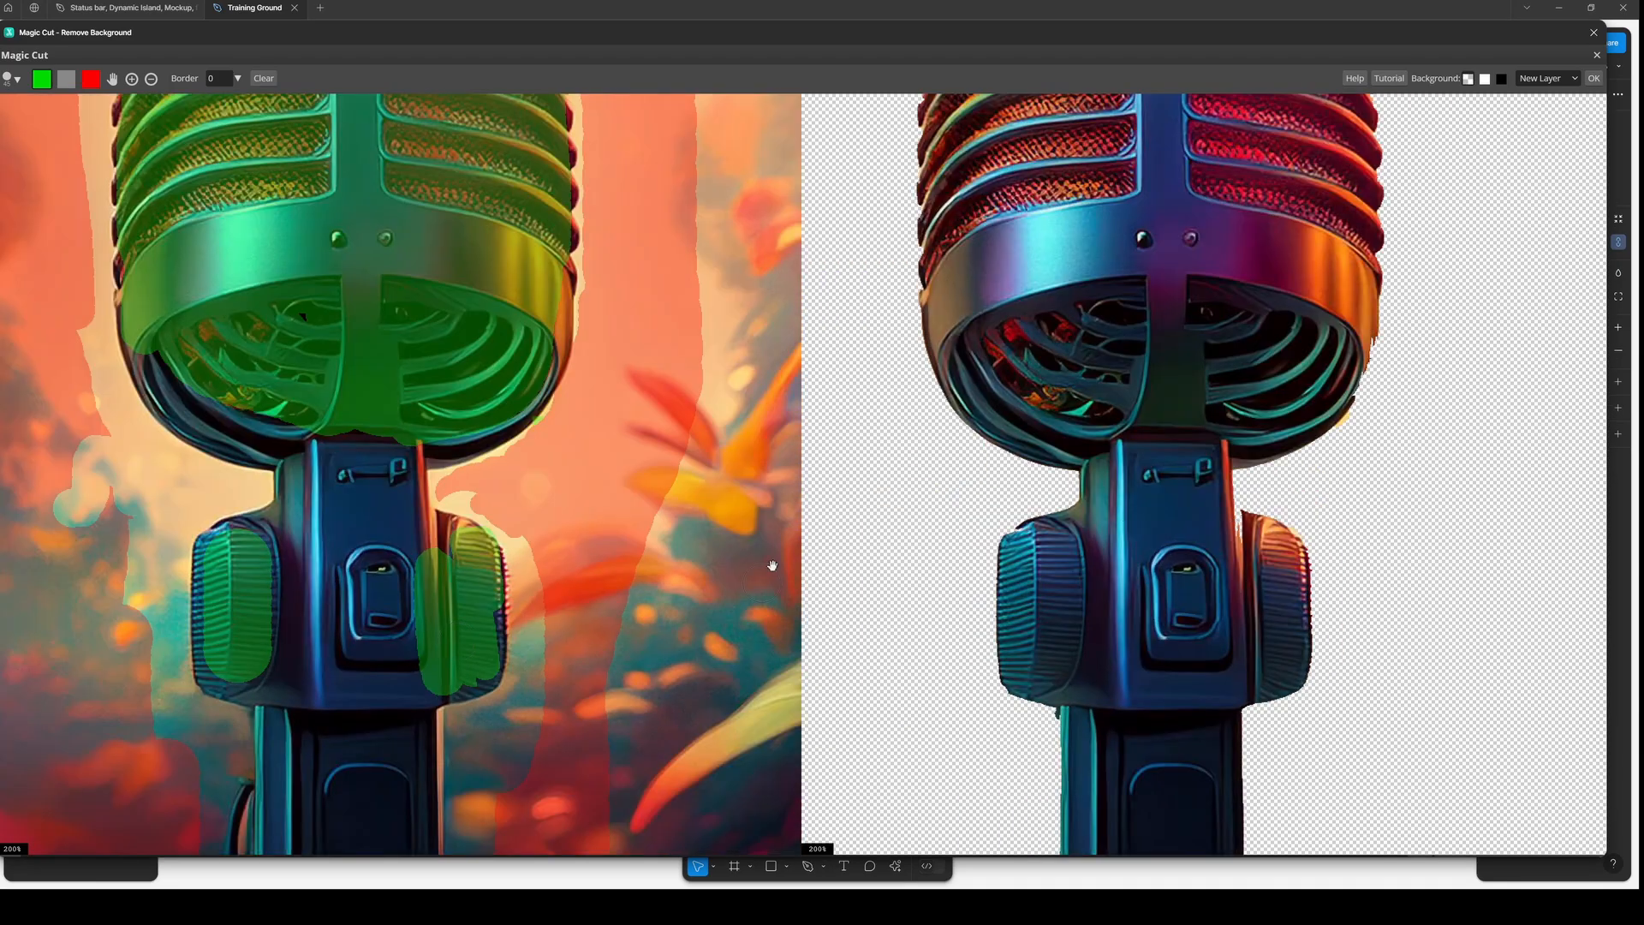
{"action": "scroll", "coordinate": [580, 560], "scroll_direction": "up", "scroll_amount": 5}
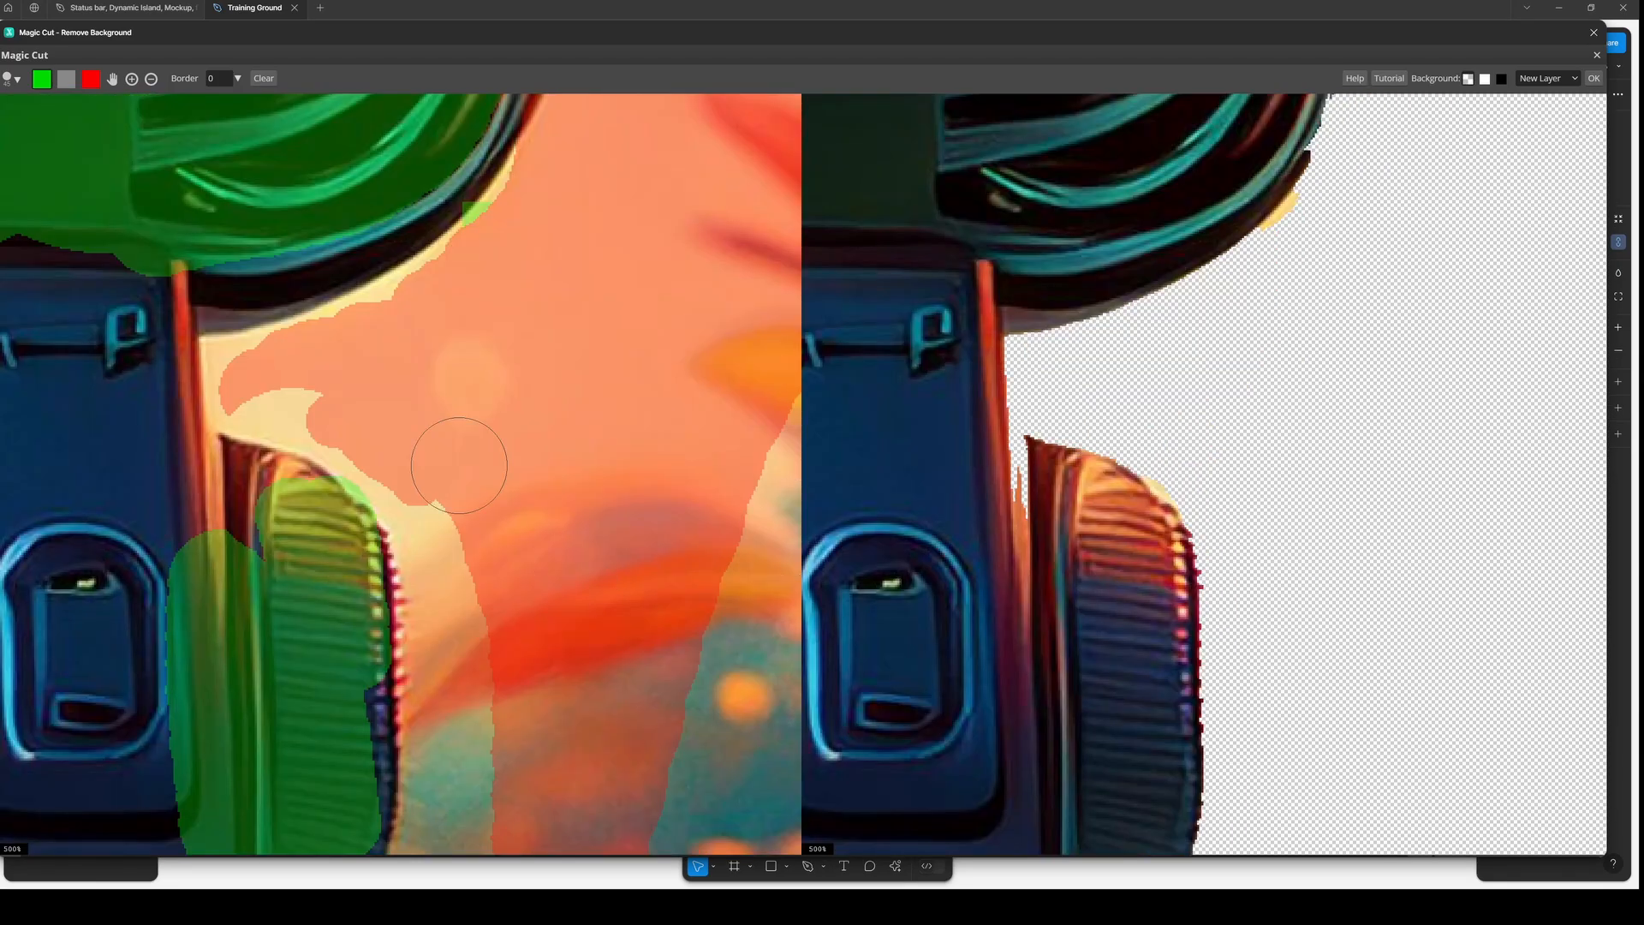
{"action": "scroll", "coordinate": [454, 459], "scroll_direction": "down", "scroll_amount": 1}
{"action": "key", "text": "bracketleft"}
{"action": "key", "text": "bracketleft"}
{"action": "key", "text": "bracketleft"}
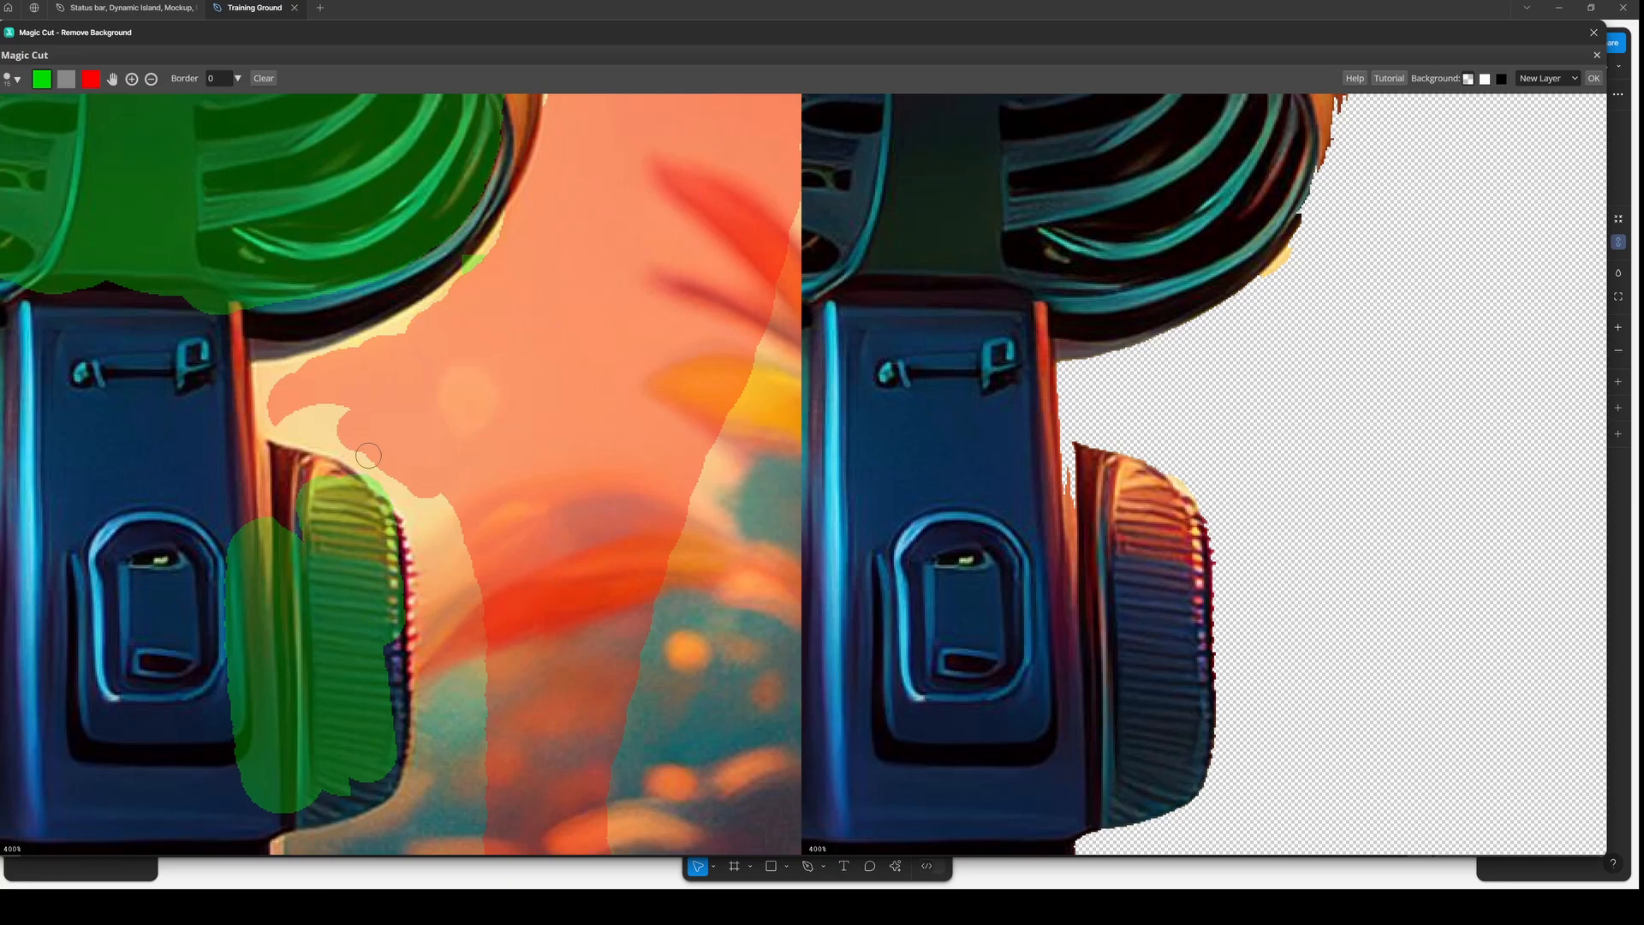
{"action": "left_click", "coordinate": [89, 80]}
{"action": "key", "text": "bracketleft"}
{"action": "key", "text": "bracketleft"}
{"action": "left_click_drag", "start_coordinate": [367, 473], "coordinate": [394, 497]}
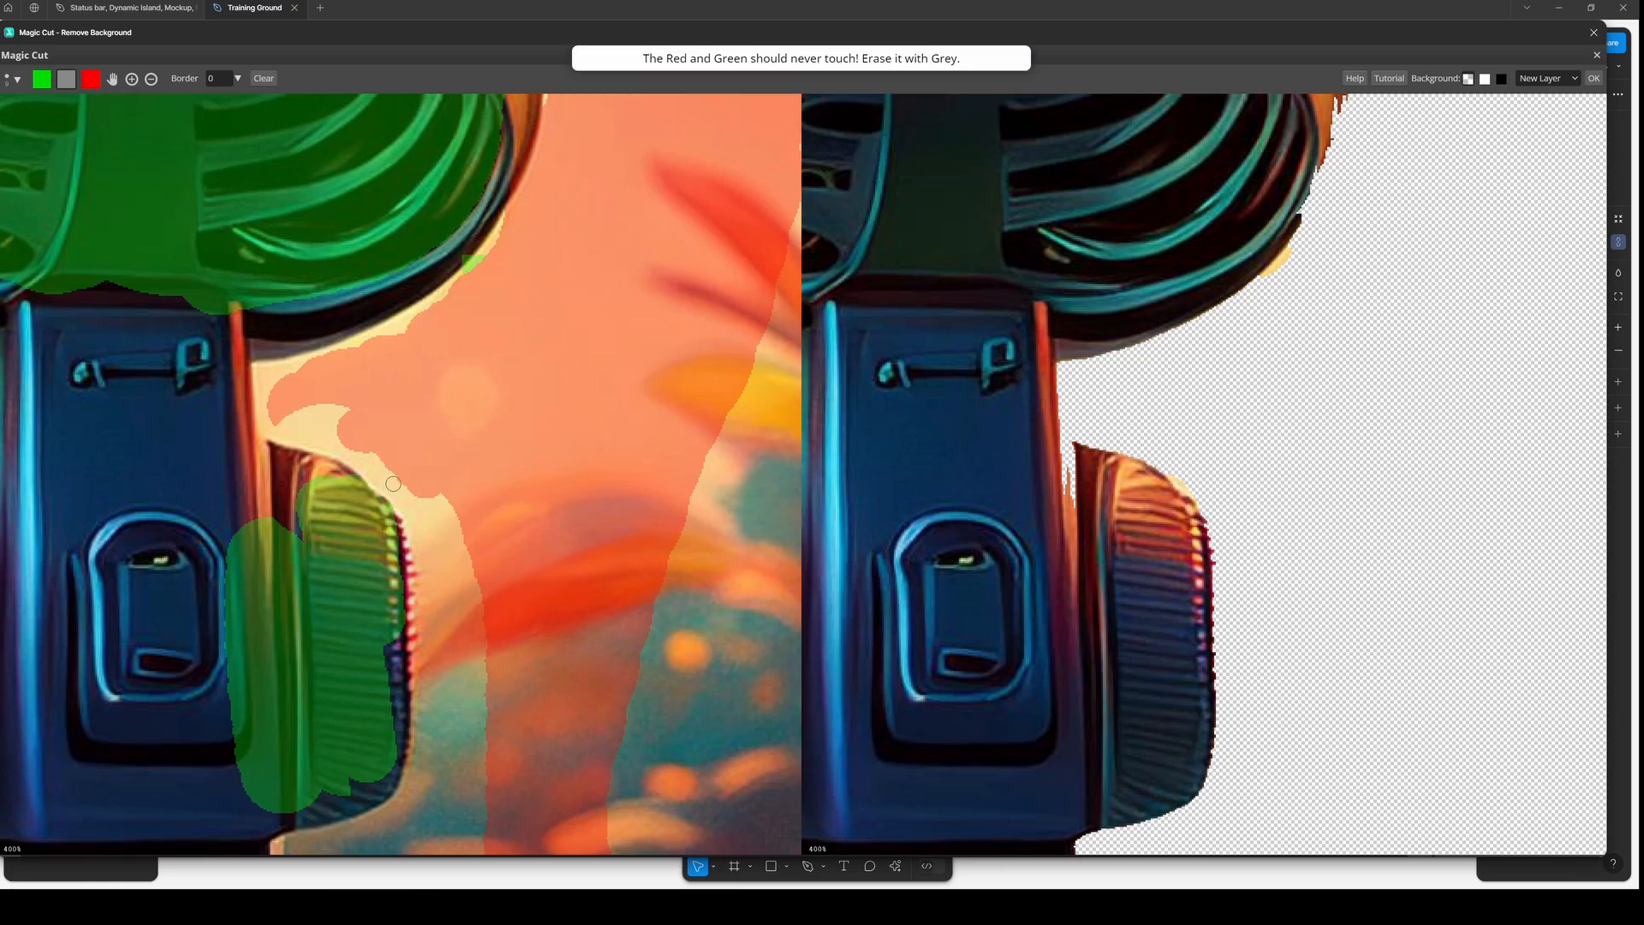
{"action": "left_click_drag", "start_coordinate": [409, 496], "coordinate": [392, 487]}
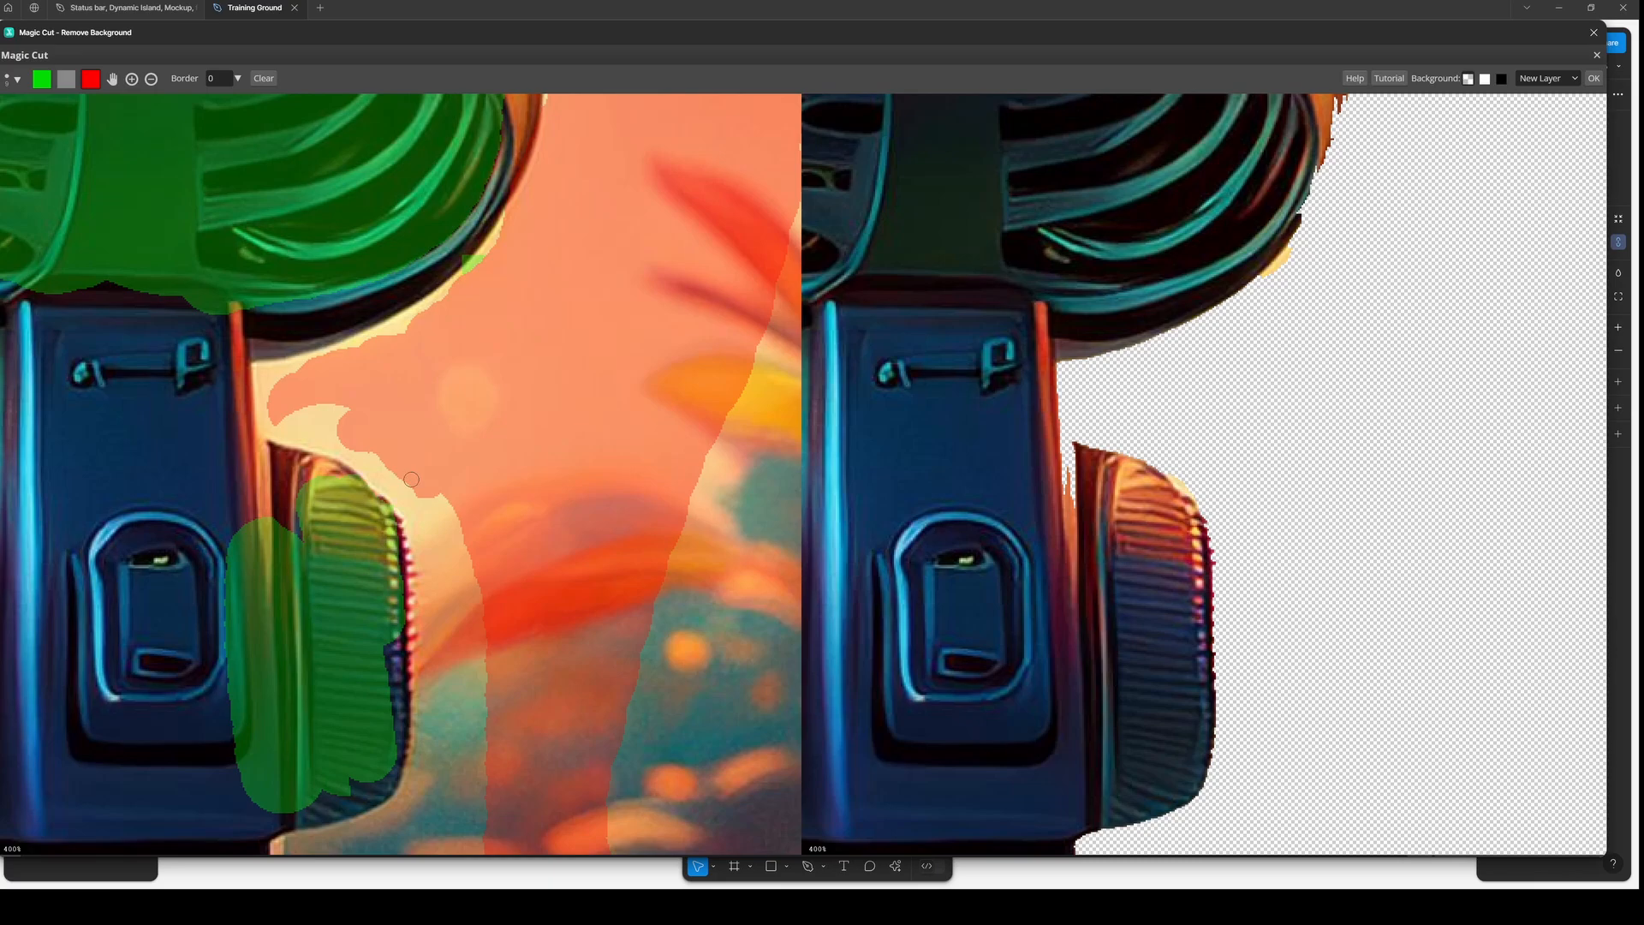
{"action": "left_click_drag", "start_coordinate": [411, 480], "coordinate": [408, 485]}
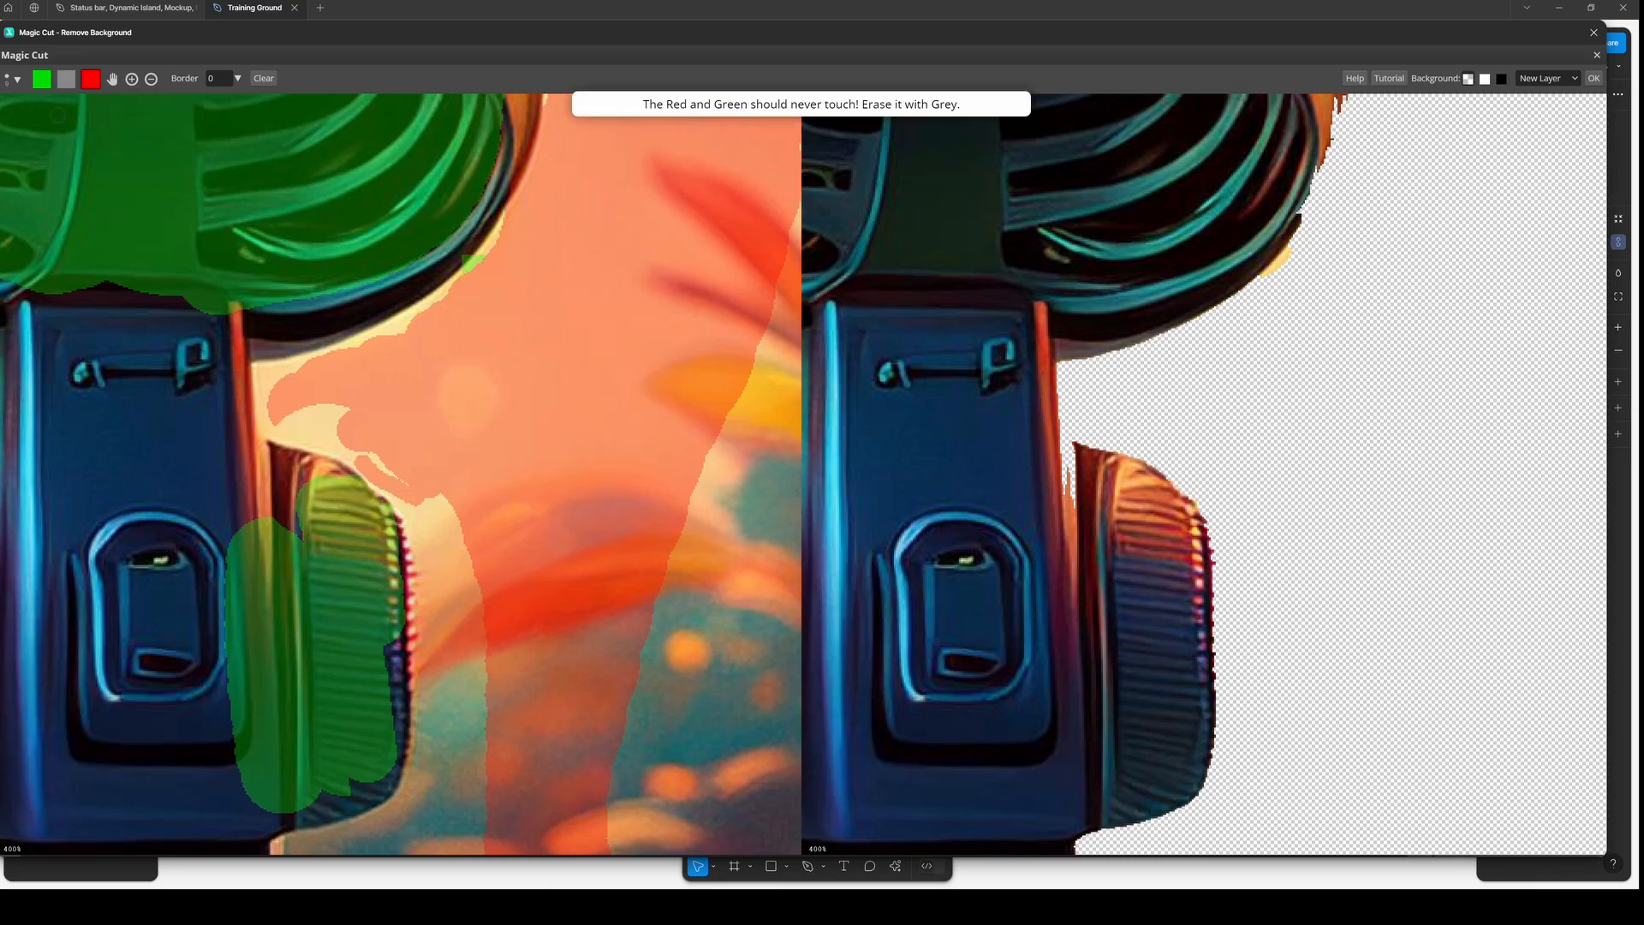
{"action": "left_click_drag", "start_coordinate": [261, 444], "coordinate": [263, 518]}
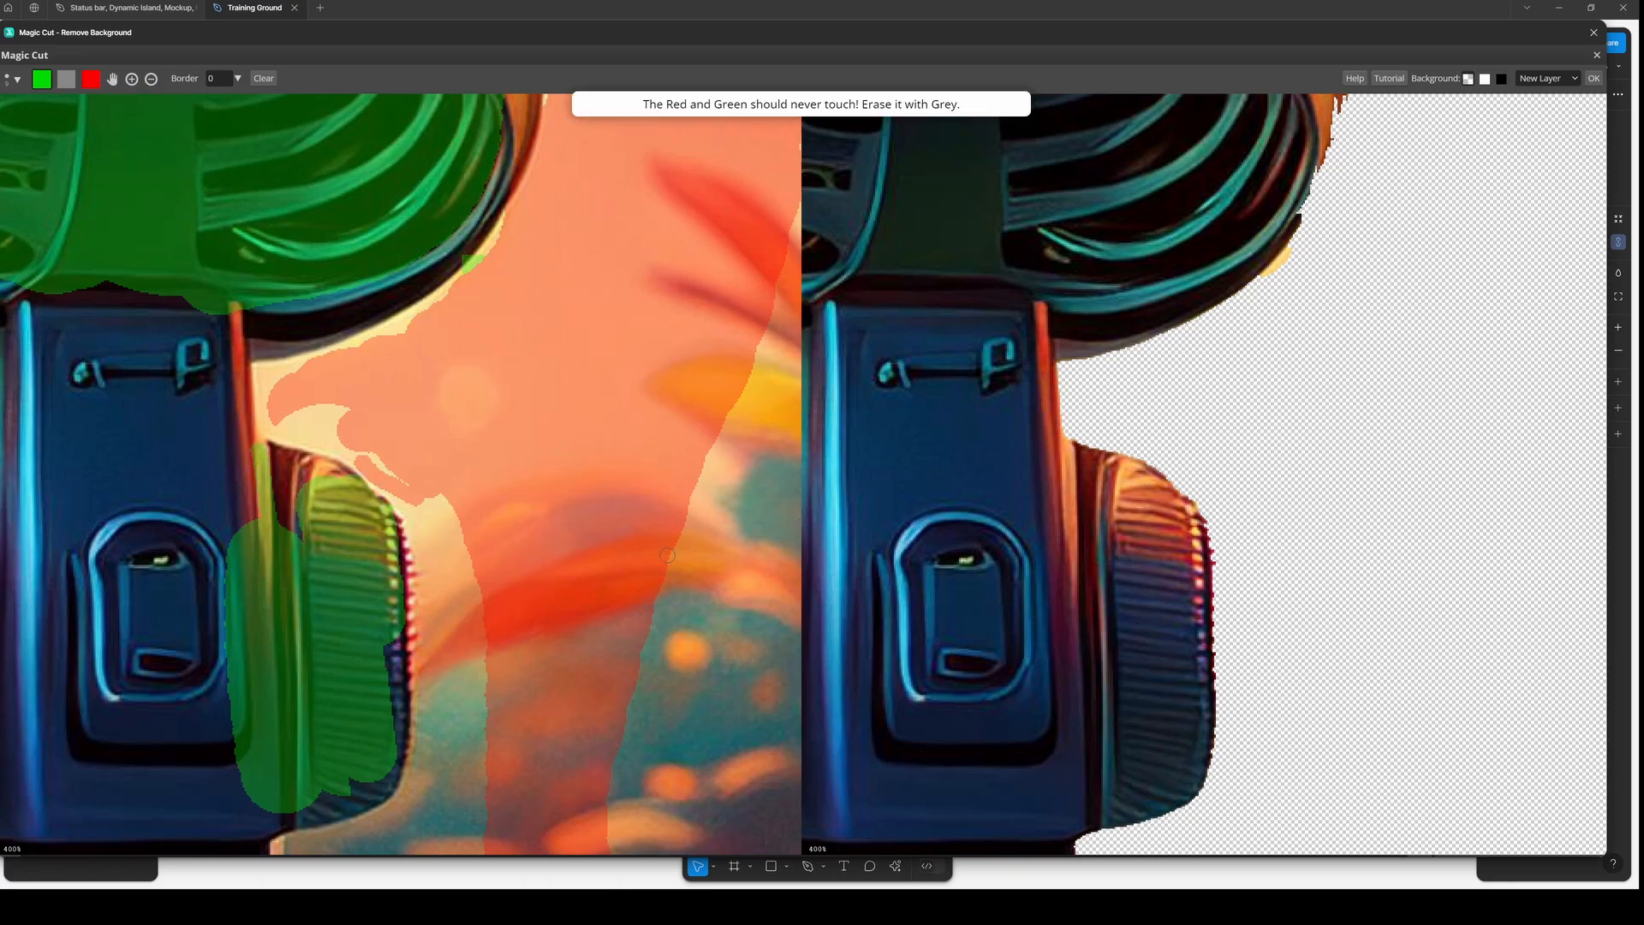
- Enlarge the brush, pan to the top of the head, and paint red strokes over the background above it
{"action": "scroll", "coordinate": [1371, 608], "scroll_direction": "down", "scroll_amount": 8}
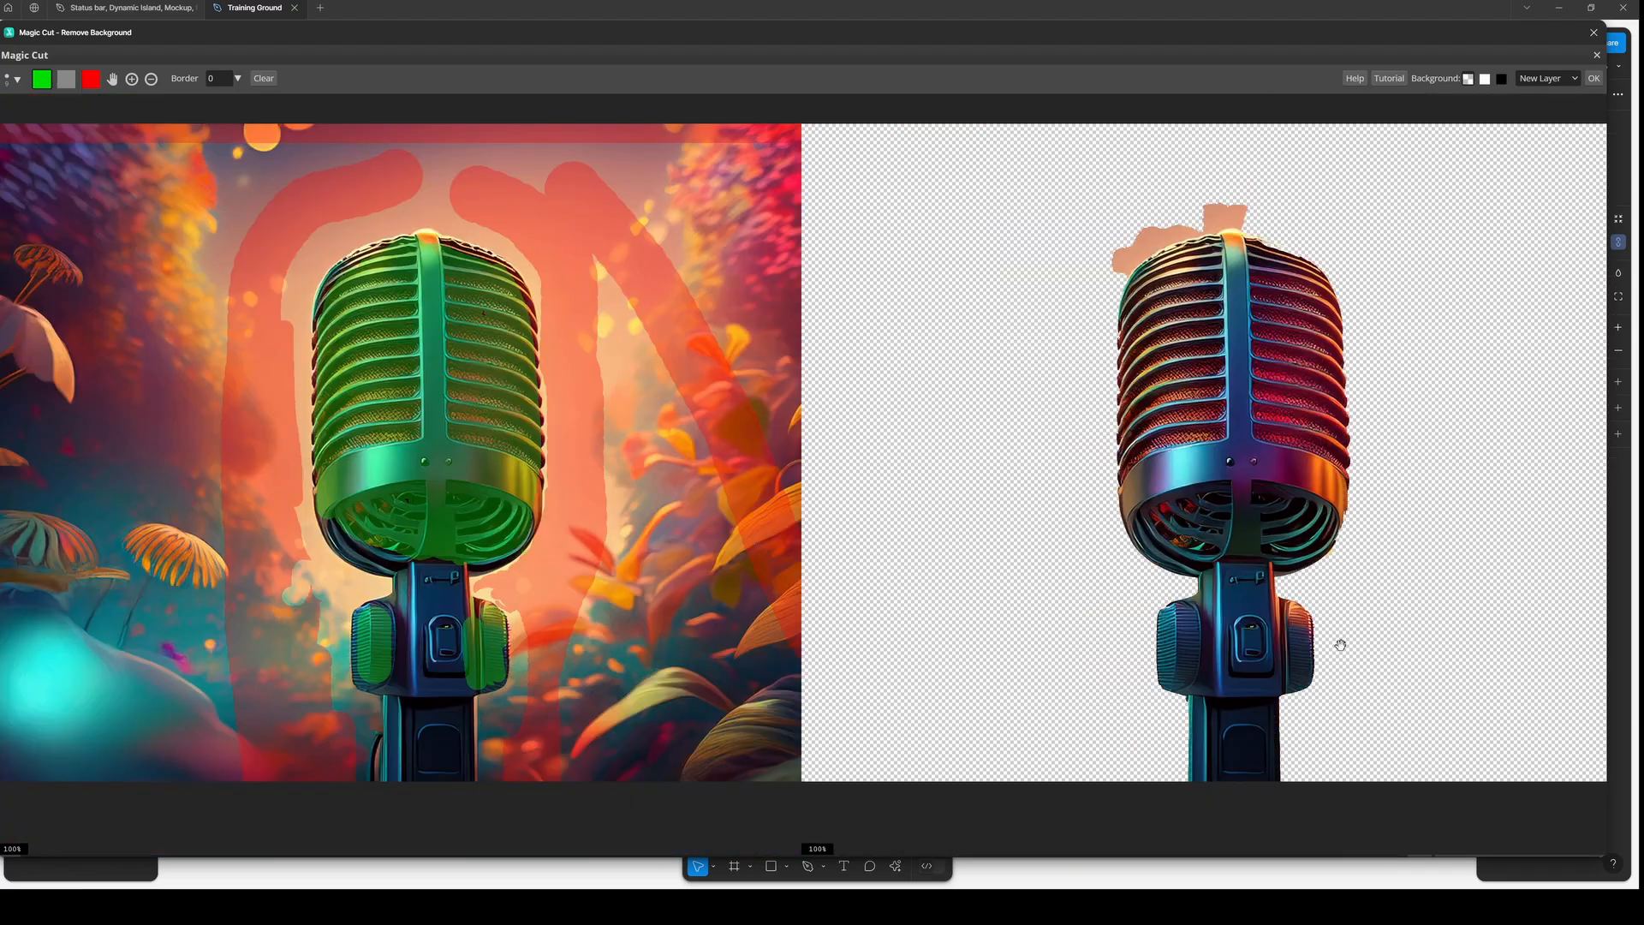
{"action": "scroll", "coordinate": [1340, 644], "scroll_direction": "up", "scroll_amount": 6}
{"action": "scroll", "coordinate": [1259, 622], "scroll_direction": "down", "scroll_amount": 4}
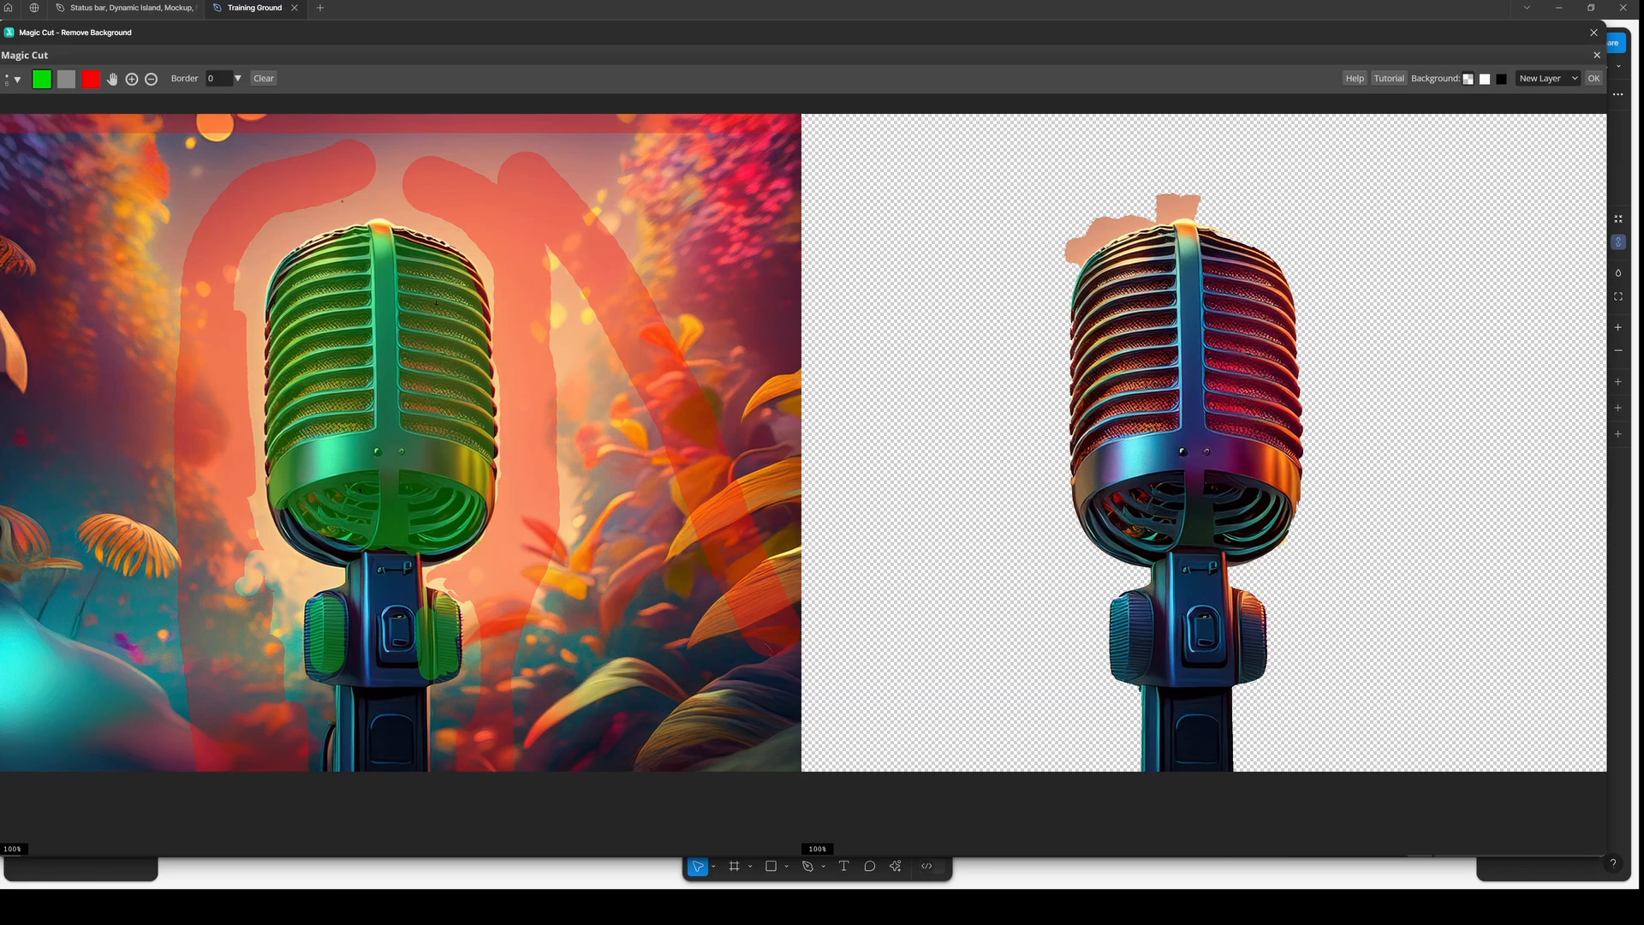
{"action": "key", "text": "bracketright"}
{"action": "key", "text": "bracketright"}
{"action": "key", "text": "bracketright"}
{"action": "scroll", "coordinate": [1296, 182], "scroll_direction": "up", "scroll_amount": 3}
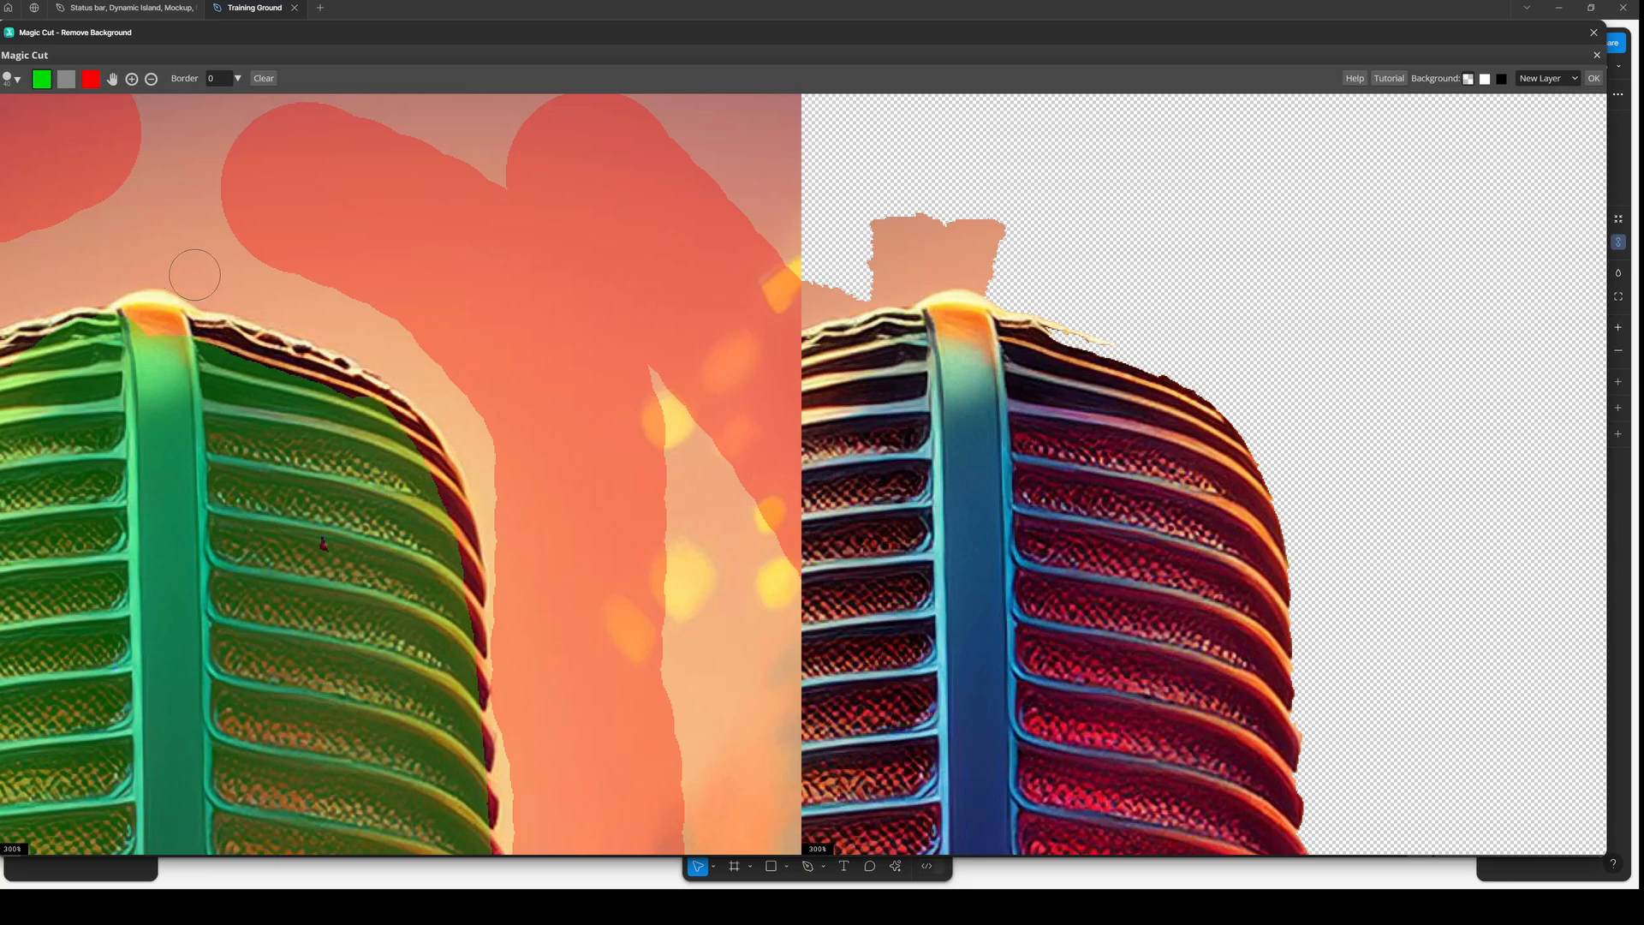
{"action": "left_click", "coordinate": [112, 80]}
{"action": "left_click_drag", "start_coordinate": [170, 183], "coordinate": [392, 338]}
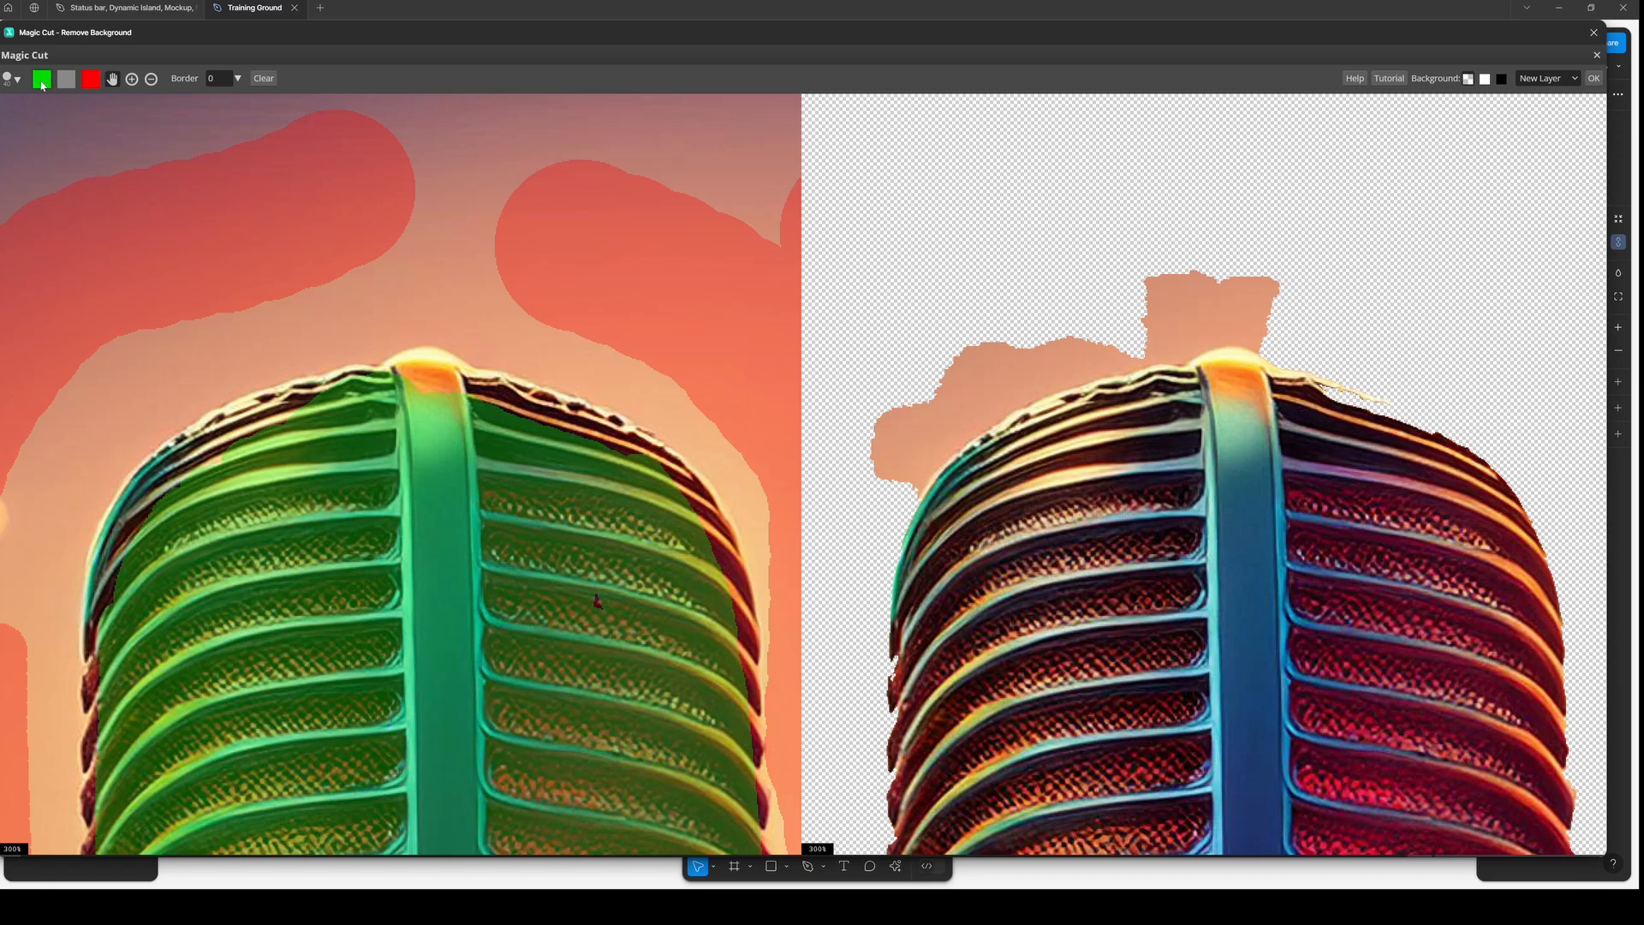
{"action": "left_click", "coordinate": [91, 79]}
{"action": "left_click_drag", "start_coordinate": [484, 255], "coordinate": [183, 302]}
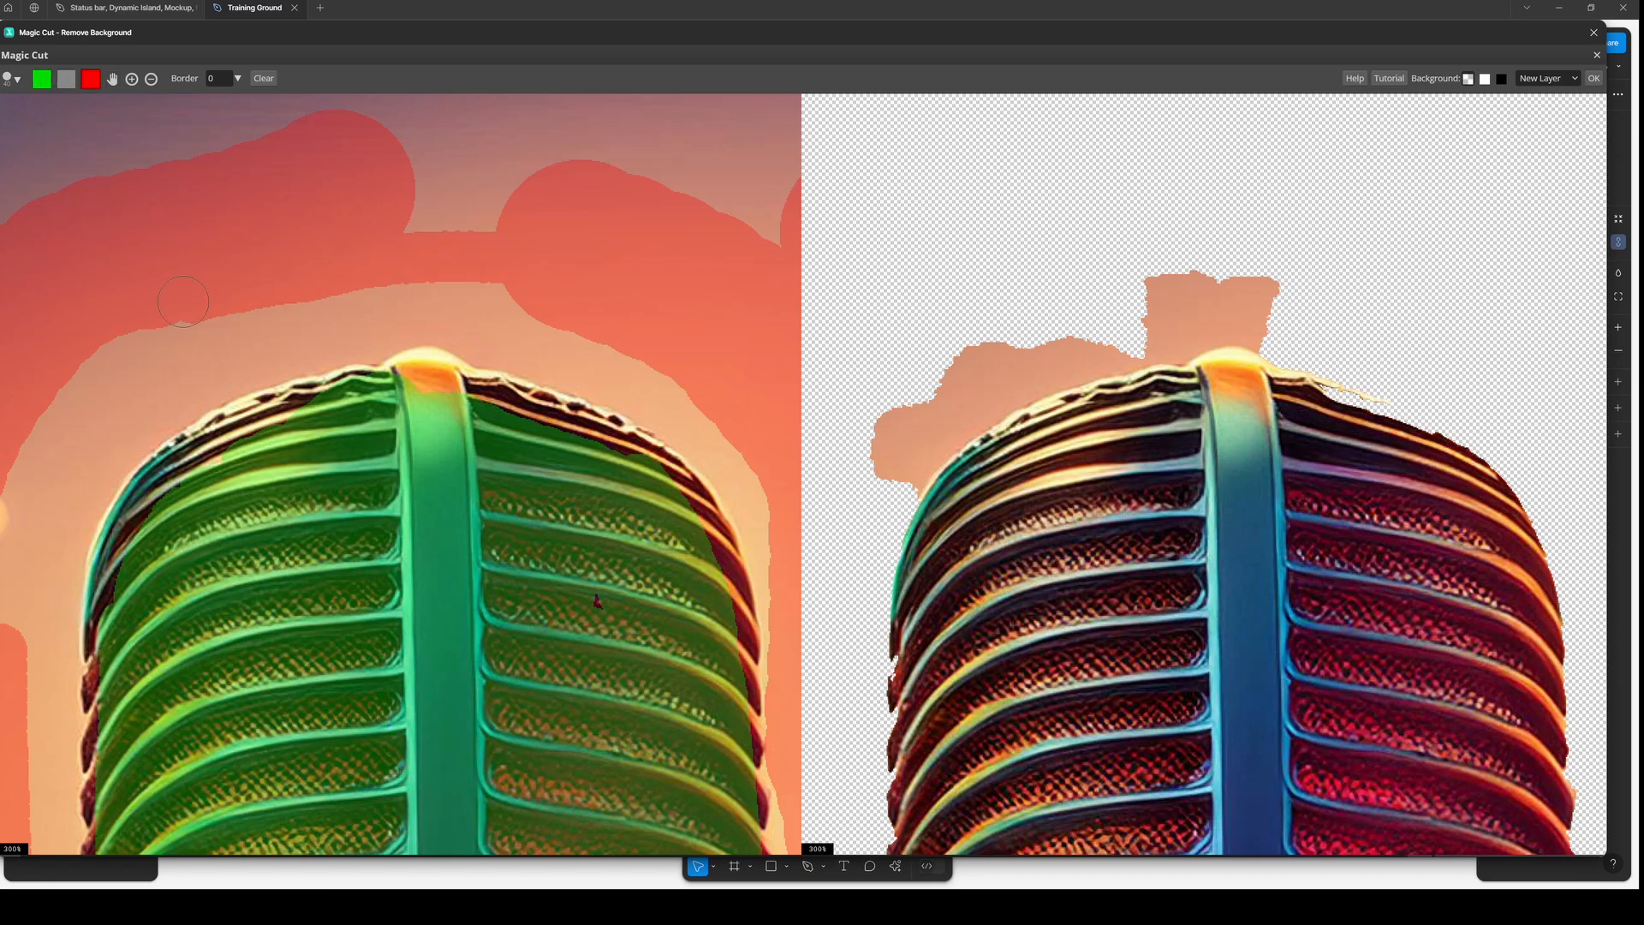
{"action": "mouse_move", "coordinate": [302, 298]}
{"action": "left_mouse_down"}
{"action": "mouse_move", "coordinate": [157, 334]}
{"action": "mouse_move", "coordinate": [31, 441]}
{"action": "left_mouse_up"}
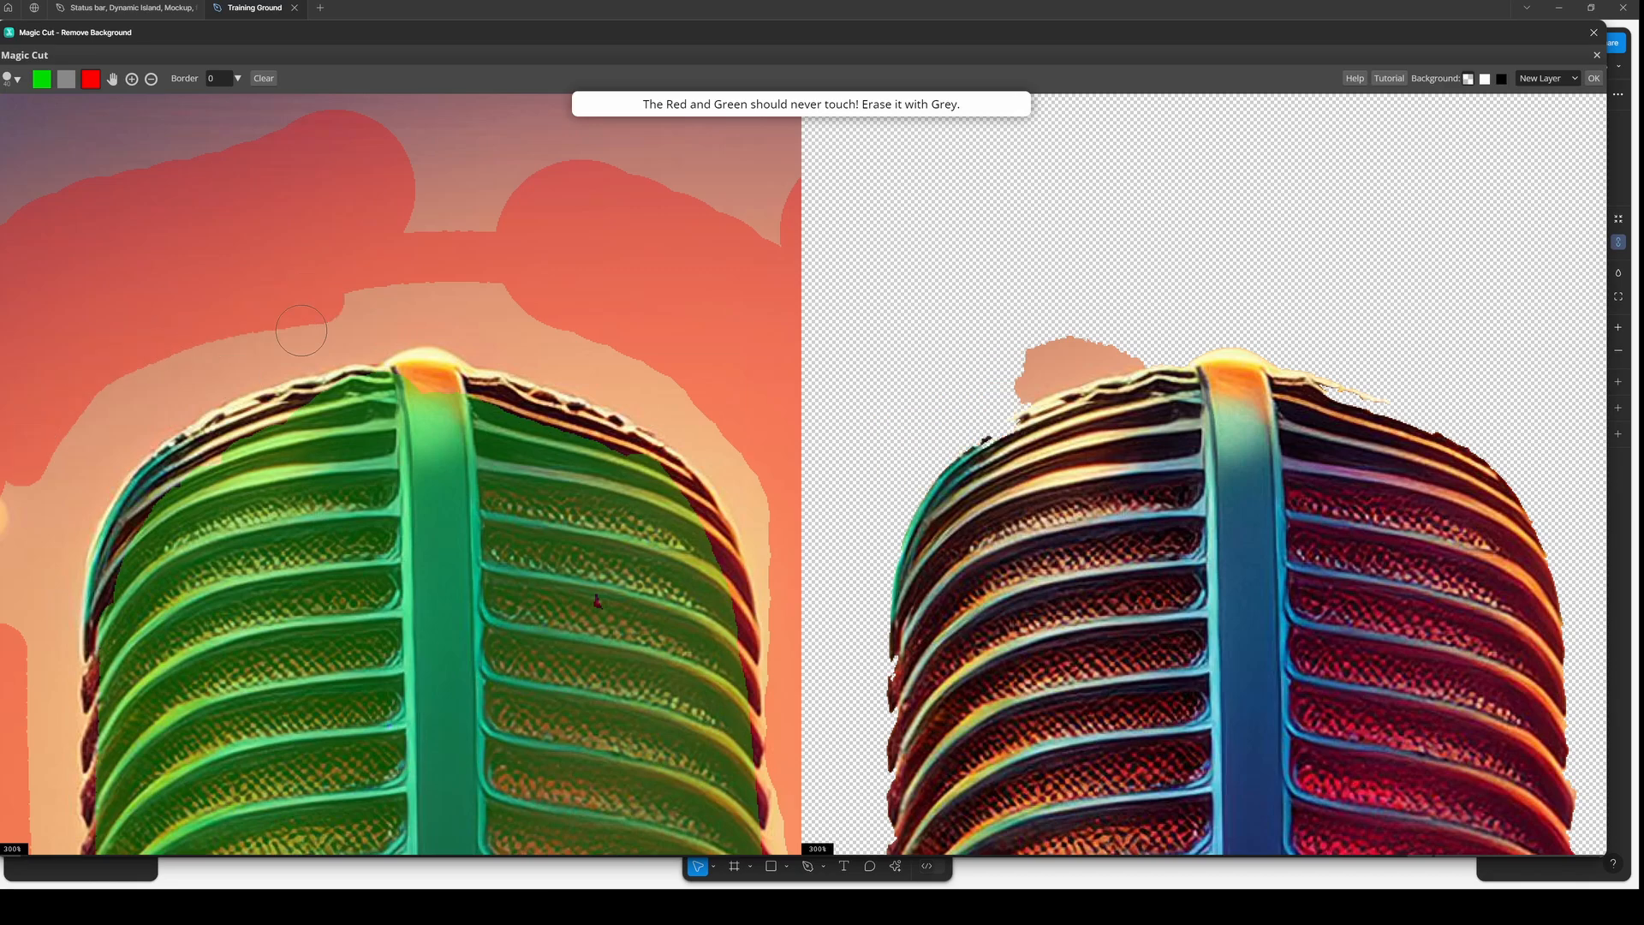
{"action": "left_click_drag", "start_coordinate": [292, 330], "coordinate": [45, 442]}
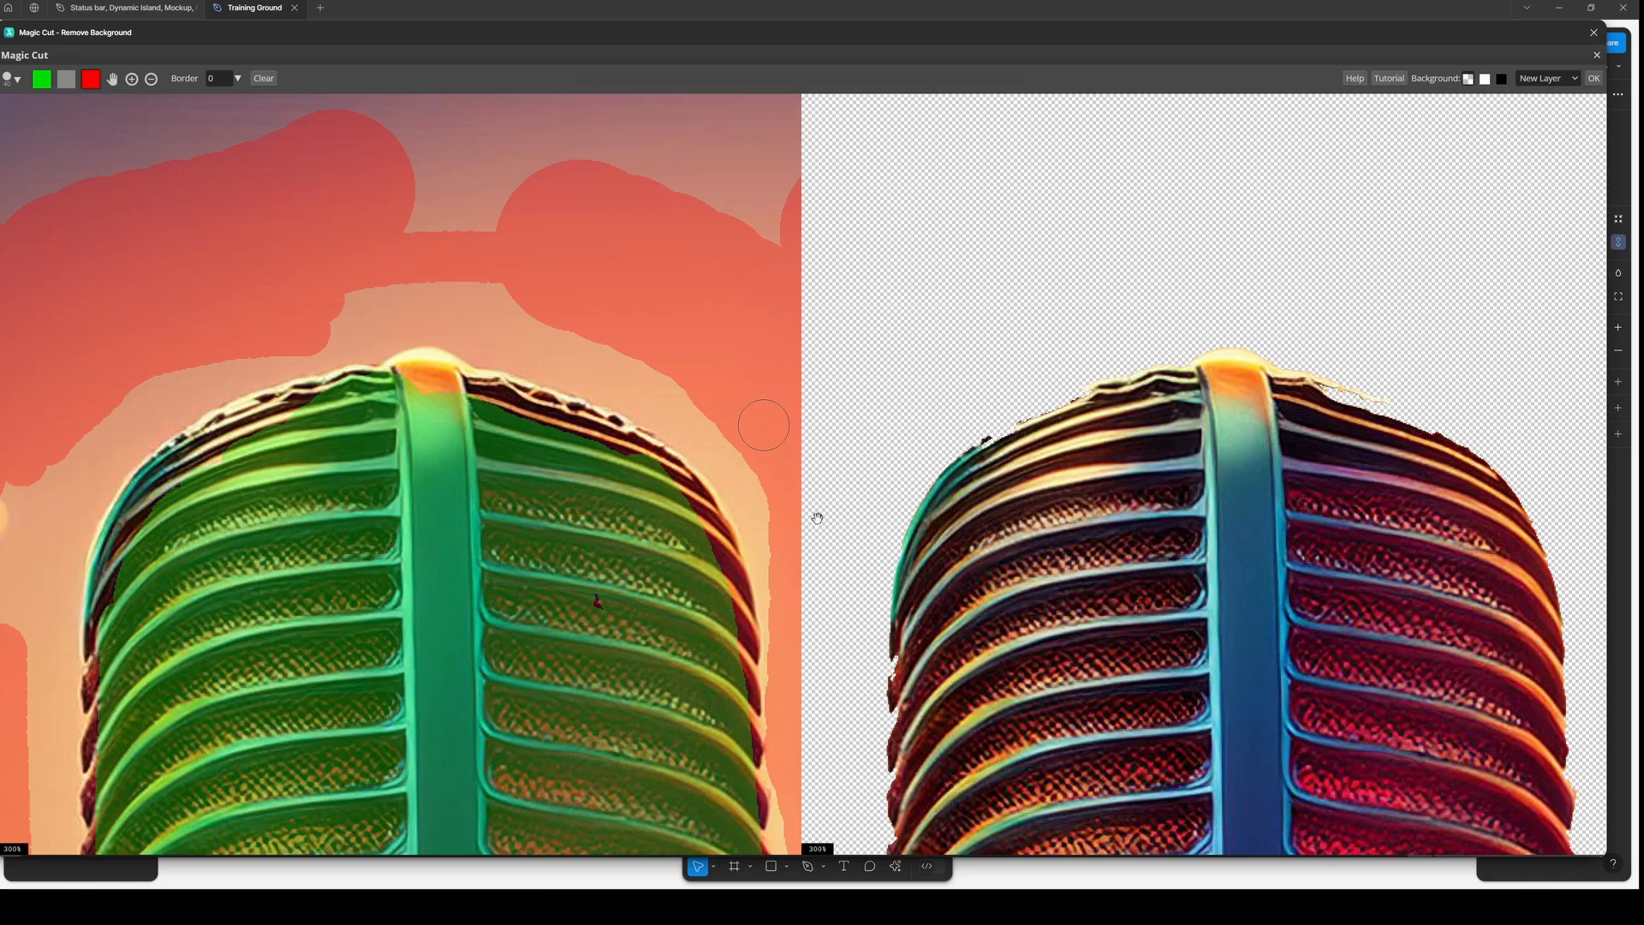
- Switch to green and trace the upper rim of the microphone head along both edges
{"action": "left_click", "coordinate": [45, 86]}
{"action": "mouse_move", "coordinate": [505, 399]}
{"action": "left_mouse_down"}
{"action": "mouse_move", "coordinate": [672, 472]}
{"action": "mouse_move", "coordinate": [698, 524]}
{"action": "left_mouse_up"}
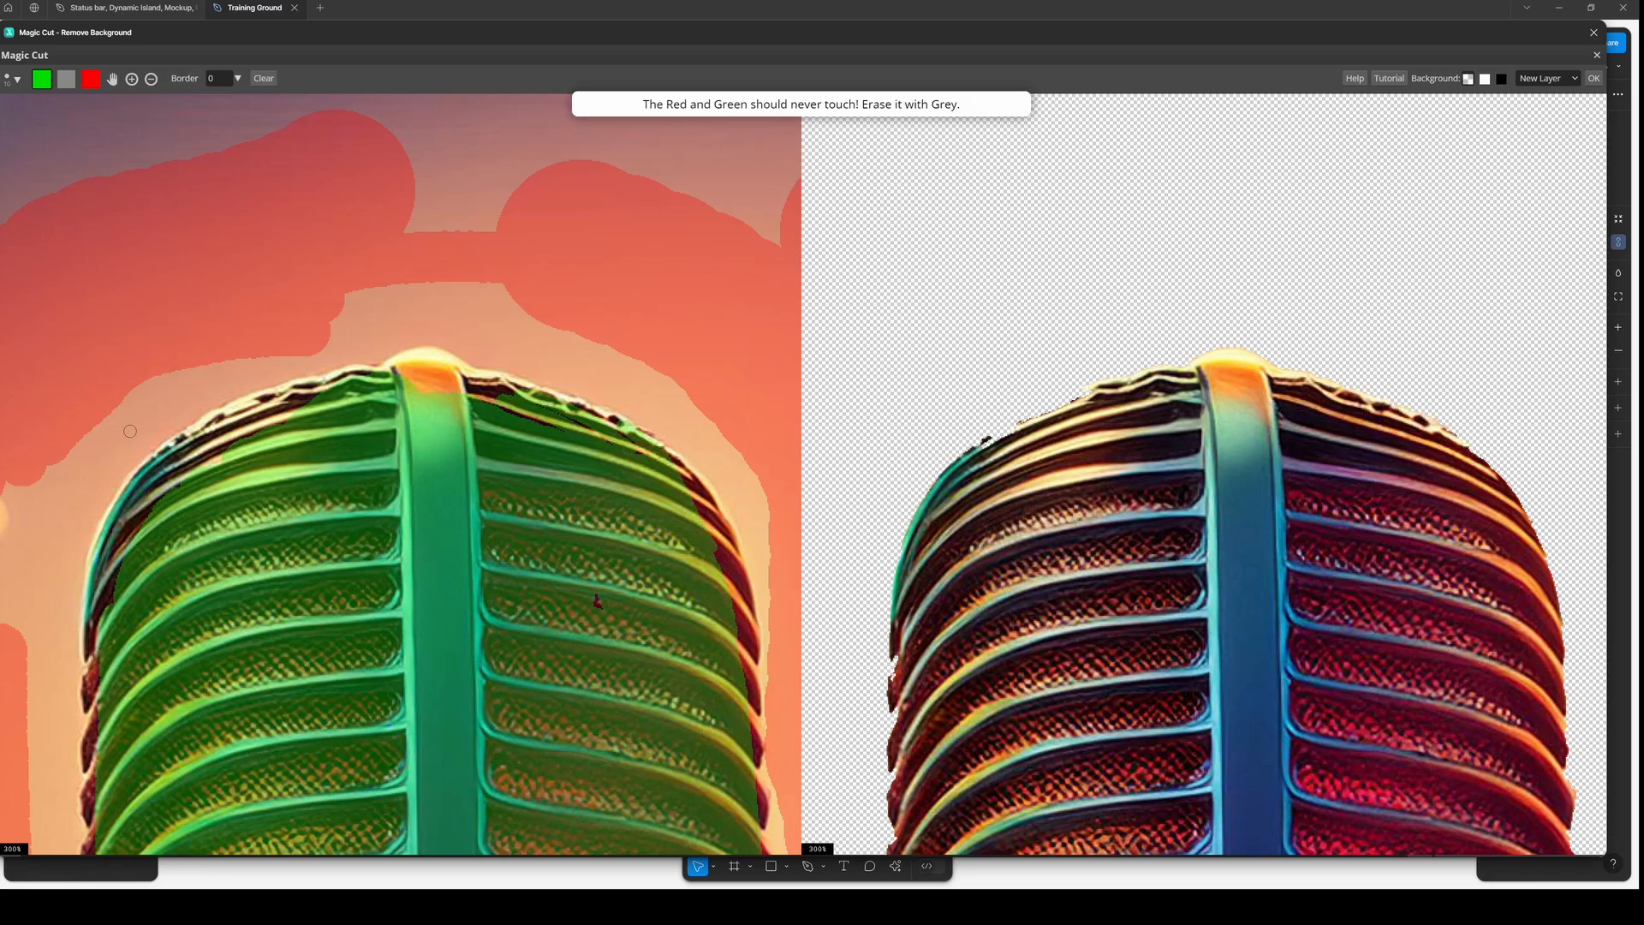
{"action": "left_click_drag", "start_coordinate": [176, 466], "coordinate": [240, 424]}
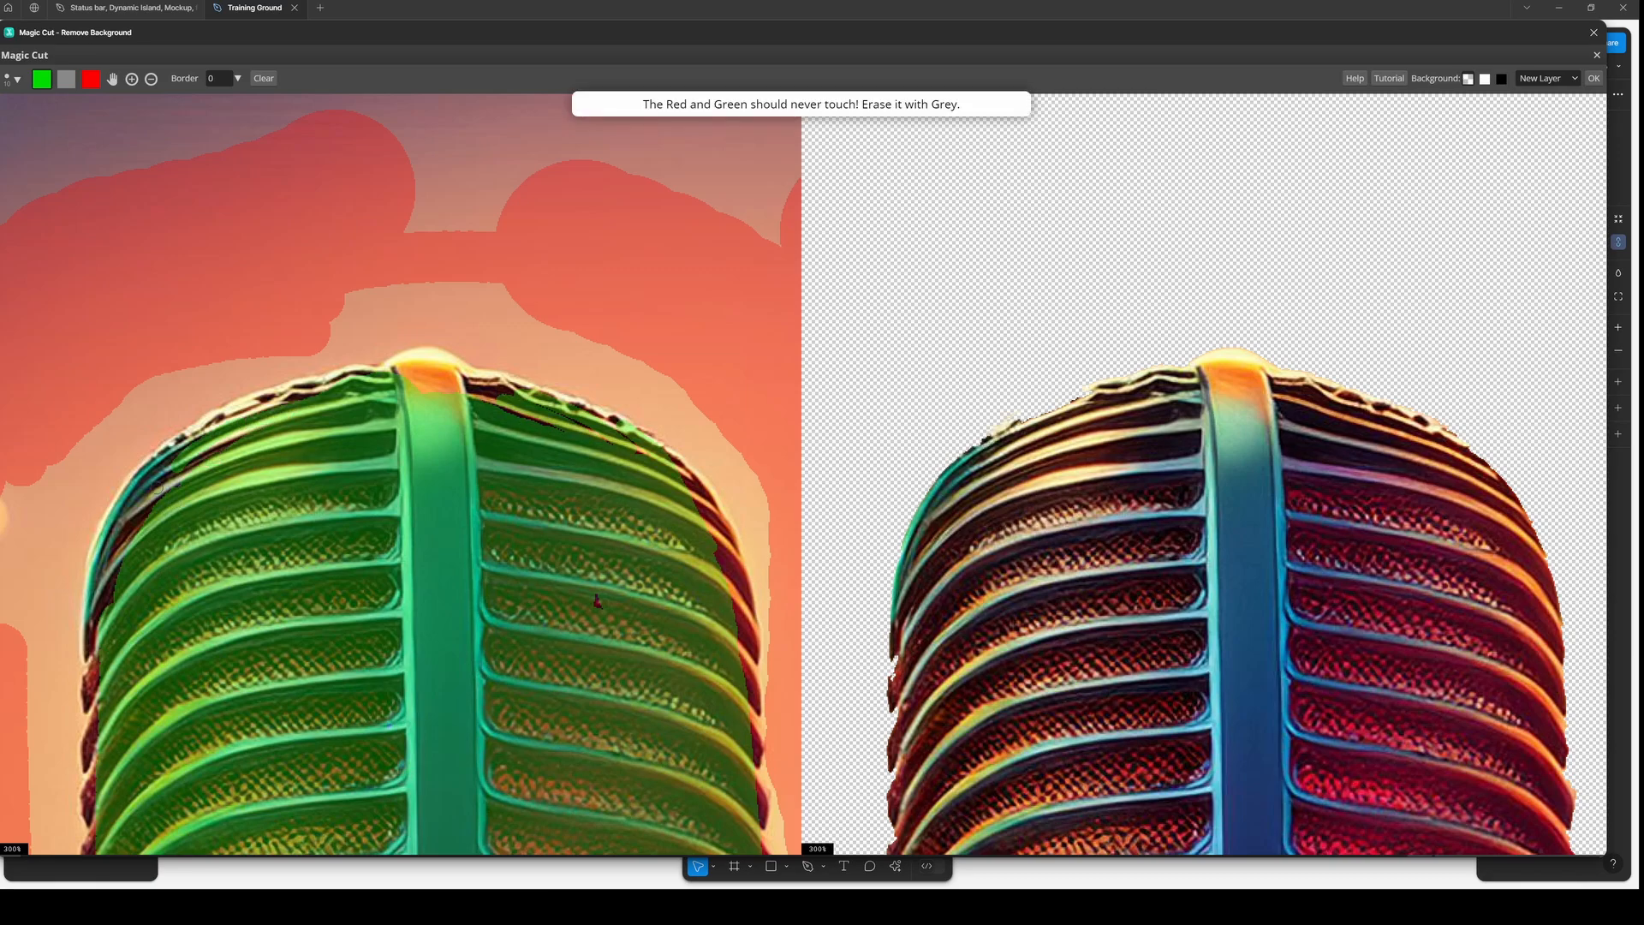
{"action": "mouse_move", "coordinate": [159, 487]}
{"action": "left_mouse_down"}
{"action": "mouse_move", "coordinate": [185, 436]}
{"action": "mouse_move", "coordinate": [285, 396]}
{"action": "left_mouse_up"}
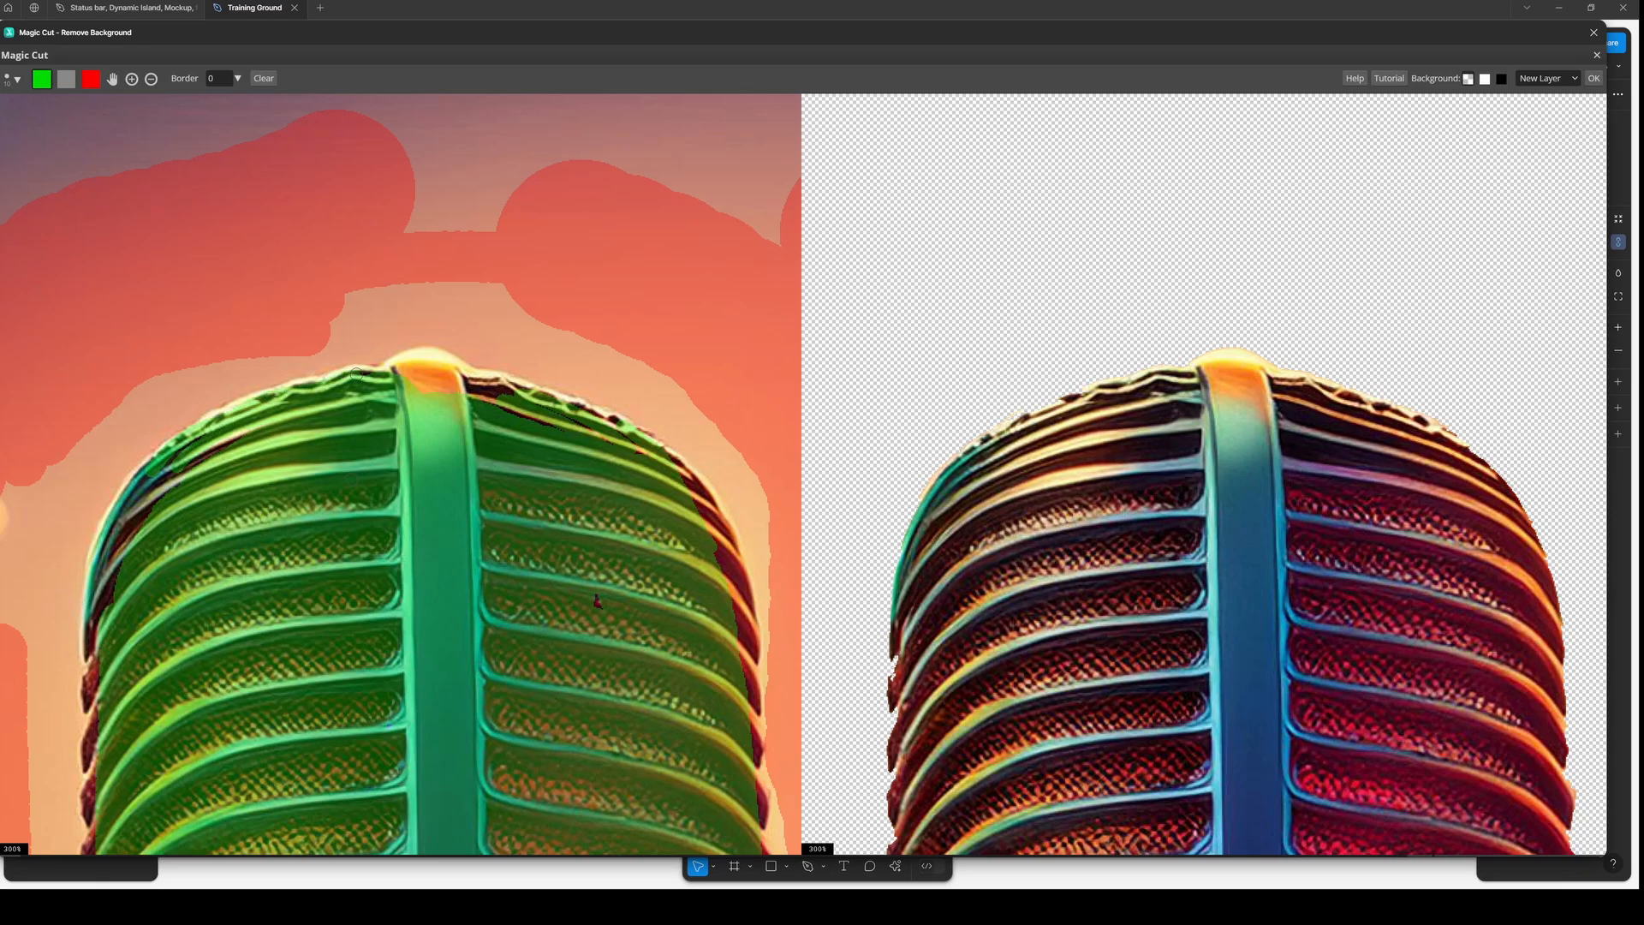
{"action": "left_click_drag", "start_coordinate": [356, 373], "coordinate": [385, 373]}
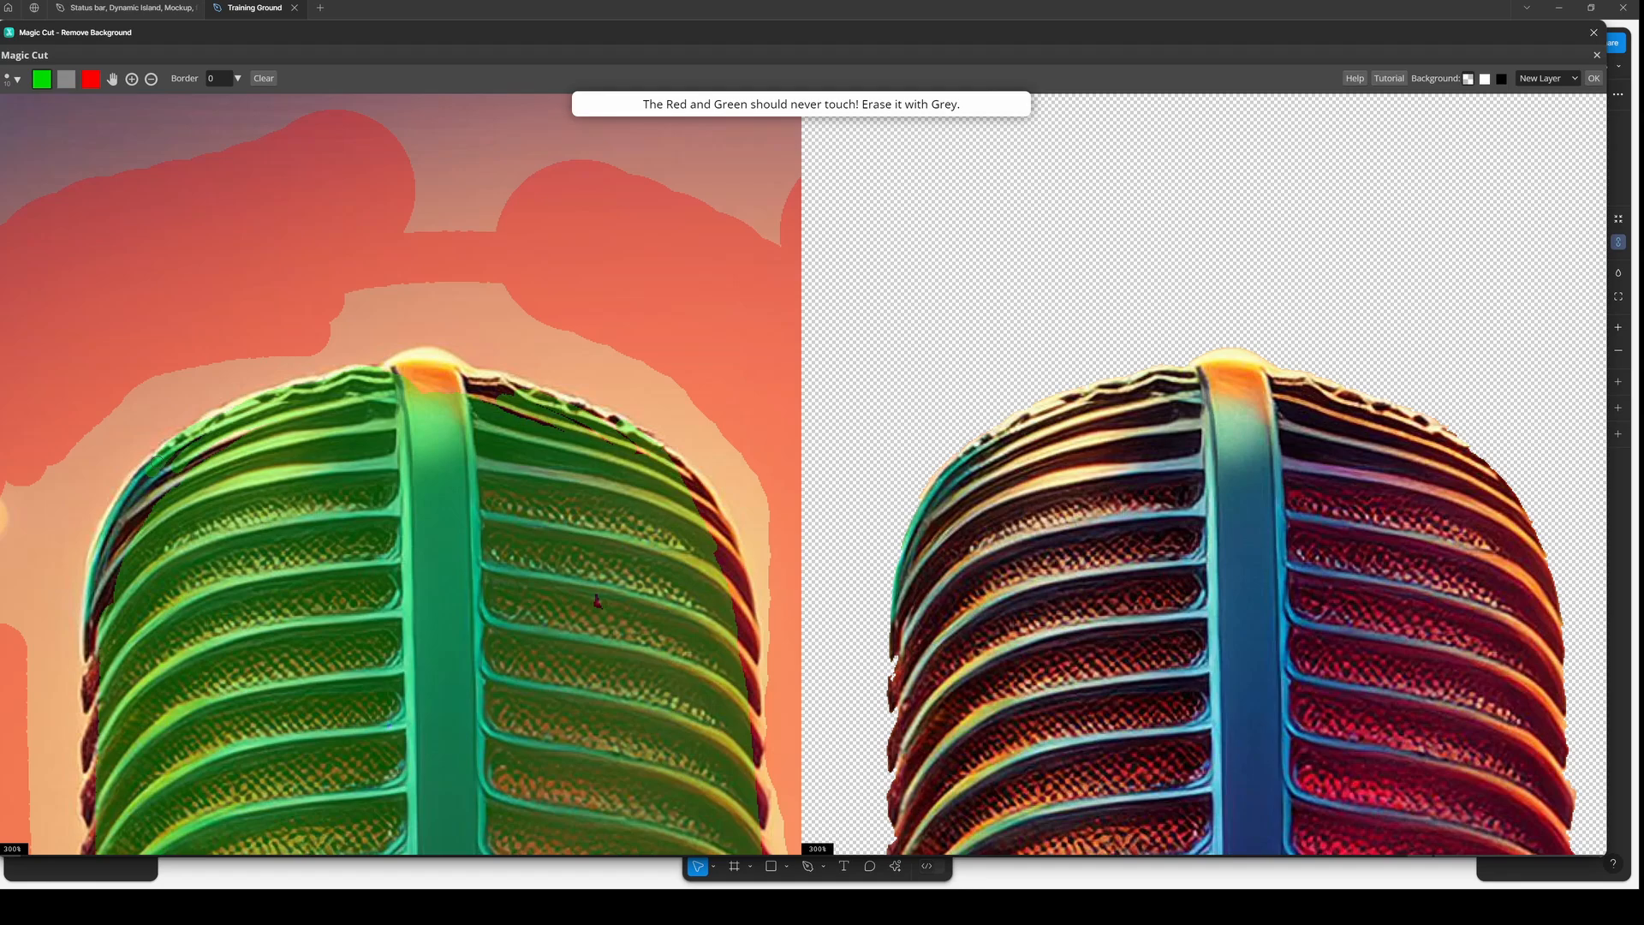
{"action": "left_click_drag", "start_coordinate": [157, 463], "coordinate": [124, 547]}
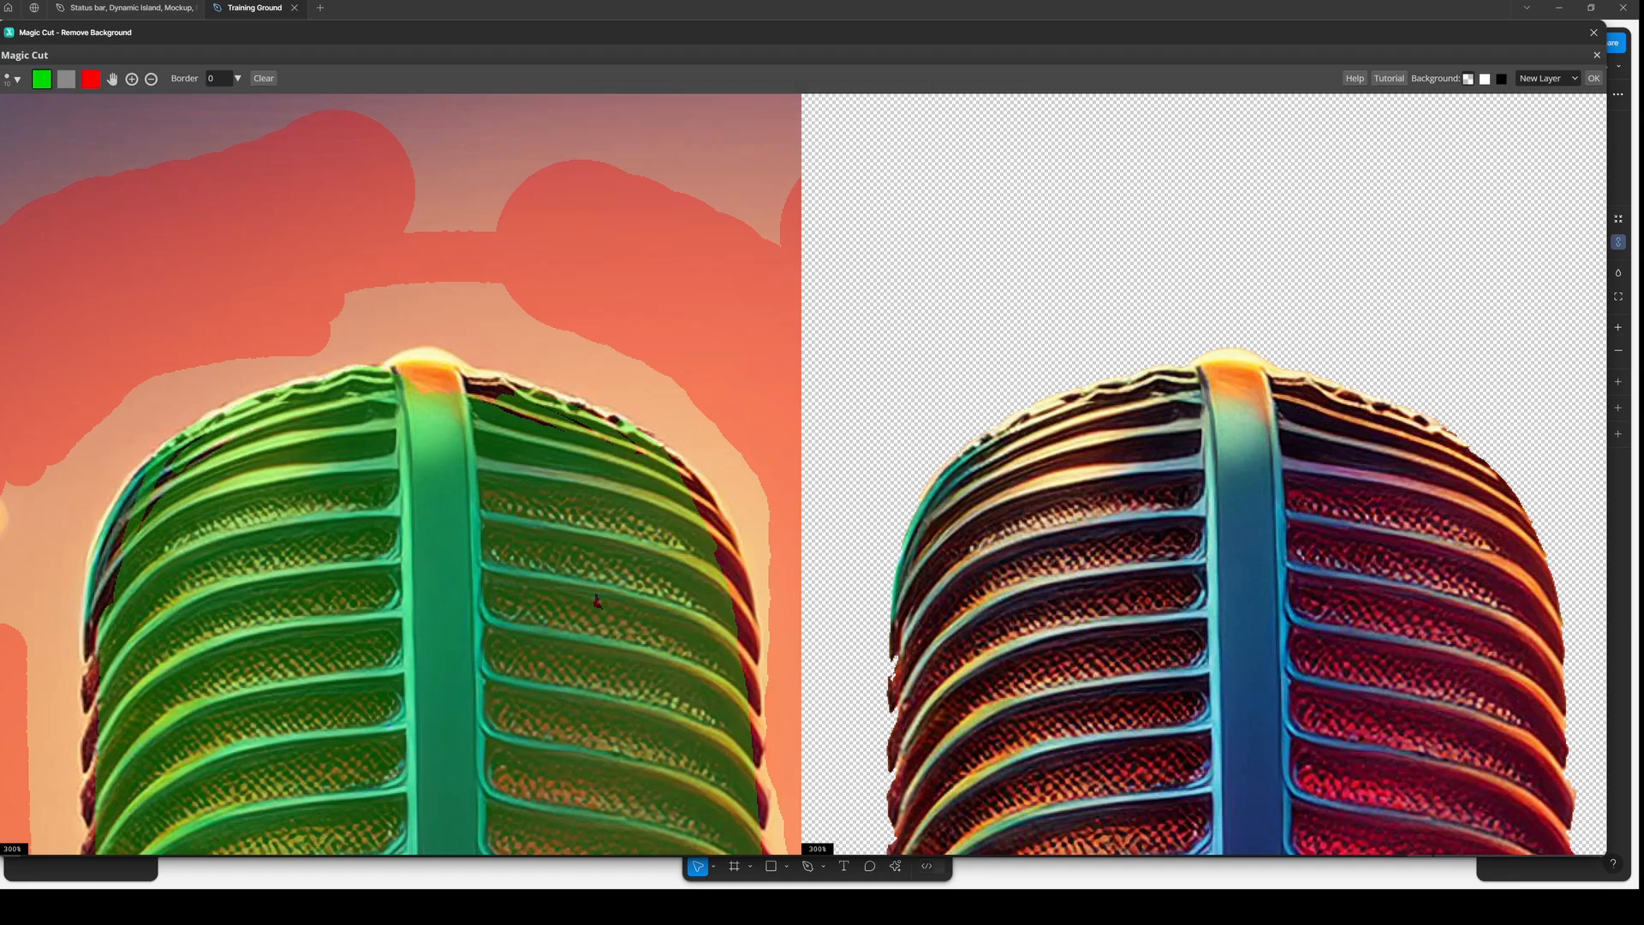
{"action": "mouse_move", "coordinate": [177, 449]}
{"action": "left_mouse_down"}
{"action": "mouse_move", "coordinate": [121, 541]}
{"action": "mouse_move", "coordinate": [181, 470]}
{"action": "mouse_move", "coordinate": [259, 484]}
{"action": "left_mouse_up"}
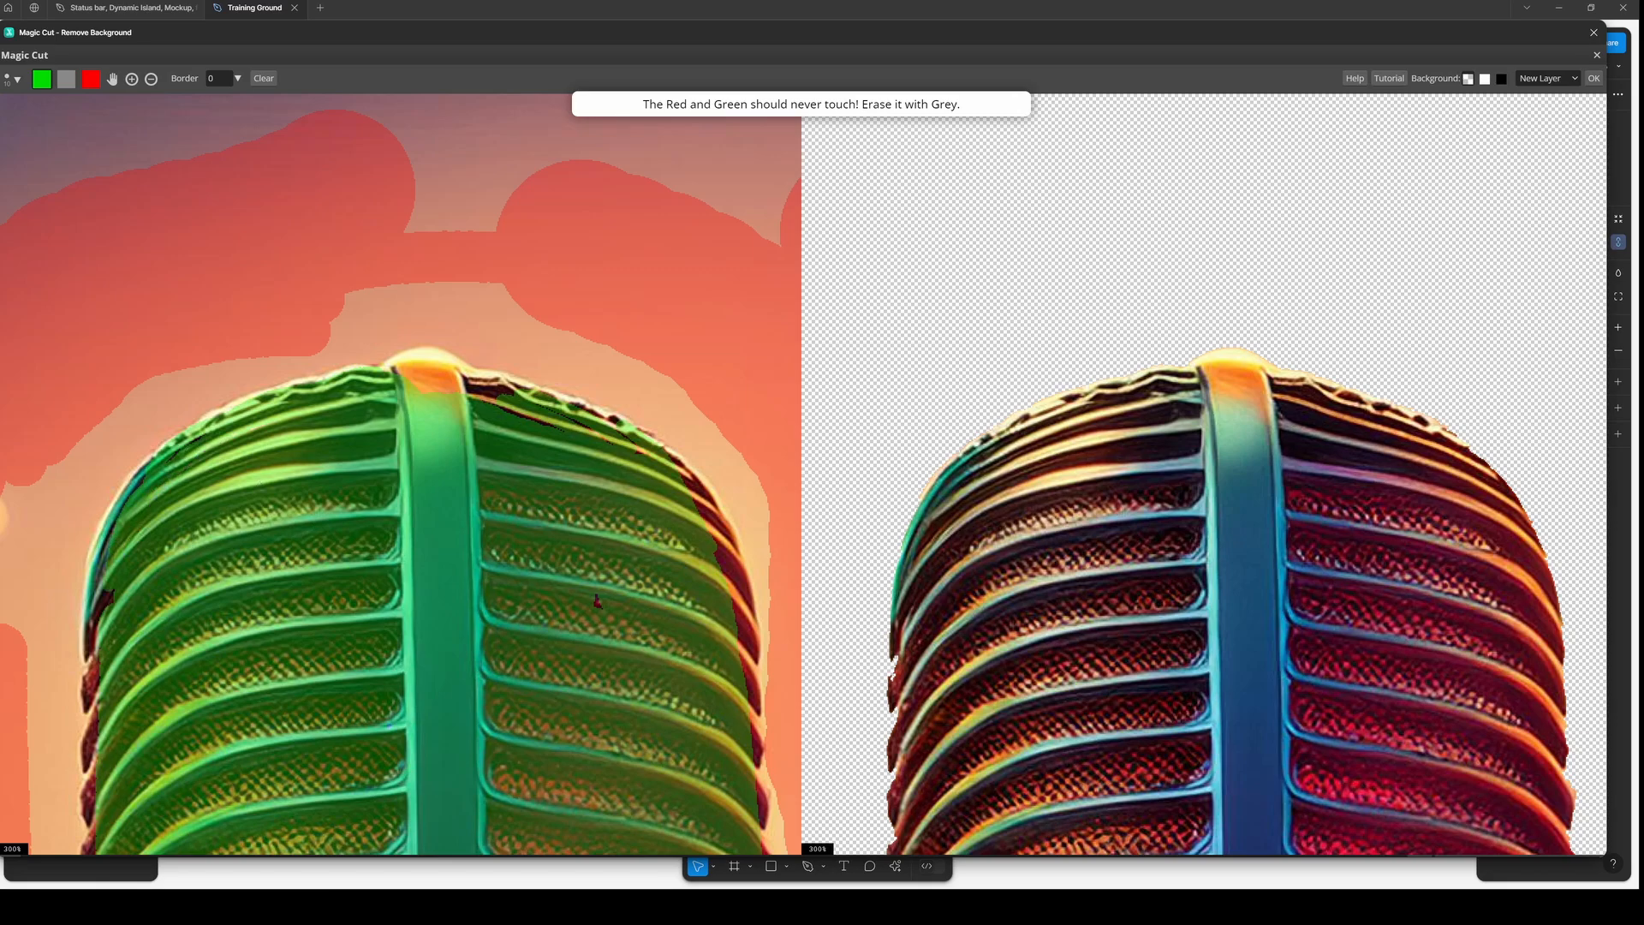
{"action": "scroll", "coordinate": [202, 489], "scroll_direction": "up", "scroll_amount": 1}
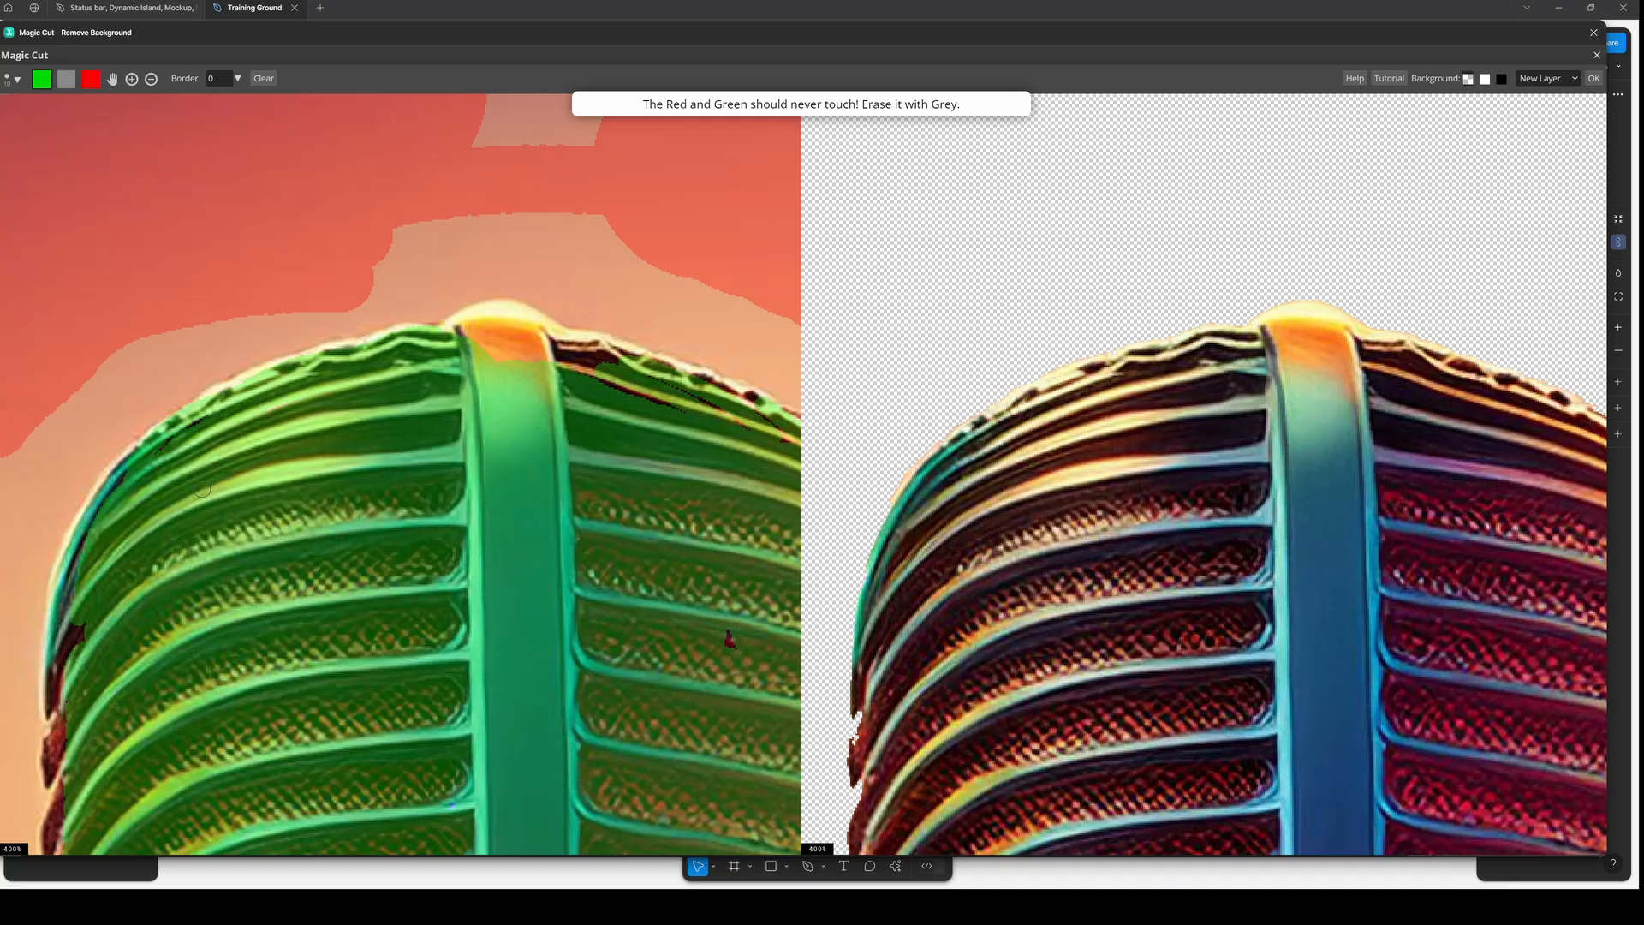
{"action": "scroll", "coordinate": [203, 489], "scroll_direction": "down", "scroll_amount": 5}
{"action": "scroll", "coordinate": [196, 587], "scroll_direction": "up", "scroll_amount": 3}
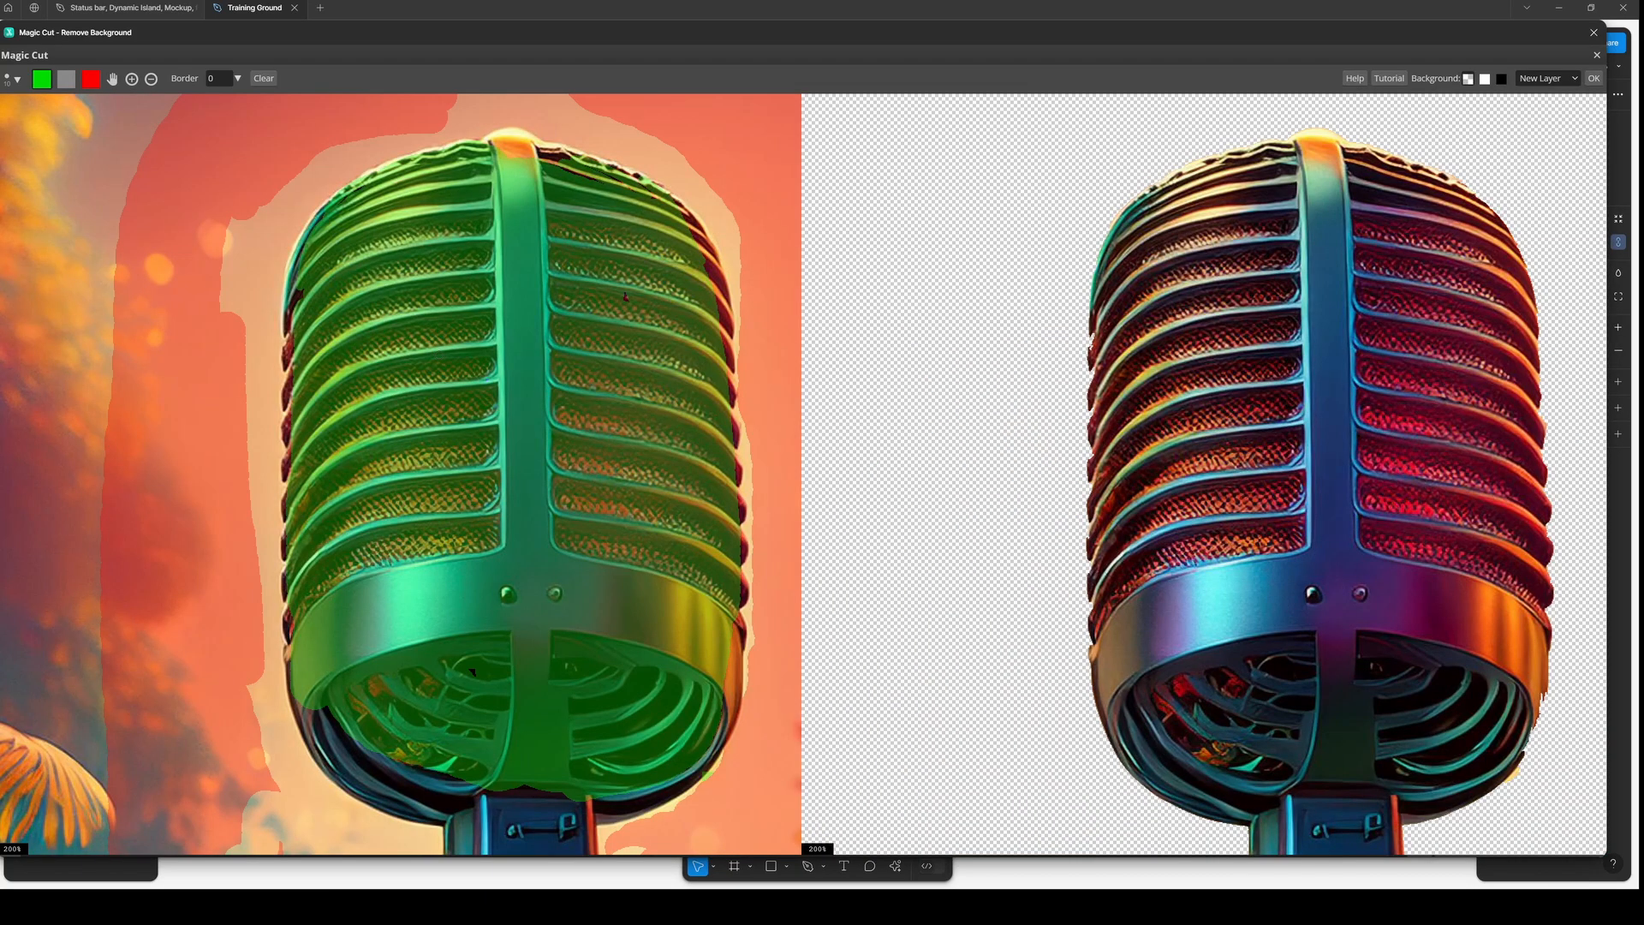
{"action": "left_click_drag", "start_coordinate": [287, 240], "coordinate": [389, 311]}
- Pan to the head's left edge, mark it green, and add a thin red stroke just outside it
{"action": "scroll", "coordinate": [389, 311], "scroll_direction": "up", "scroll_amount": 2}
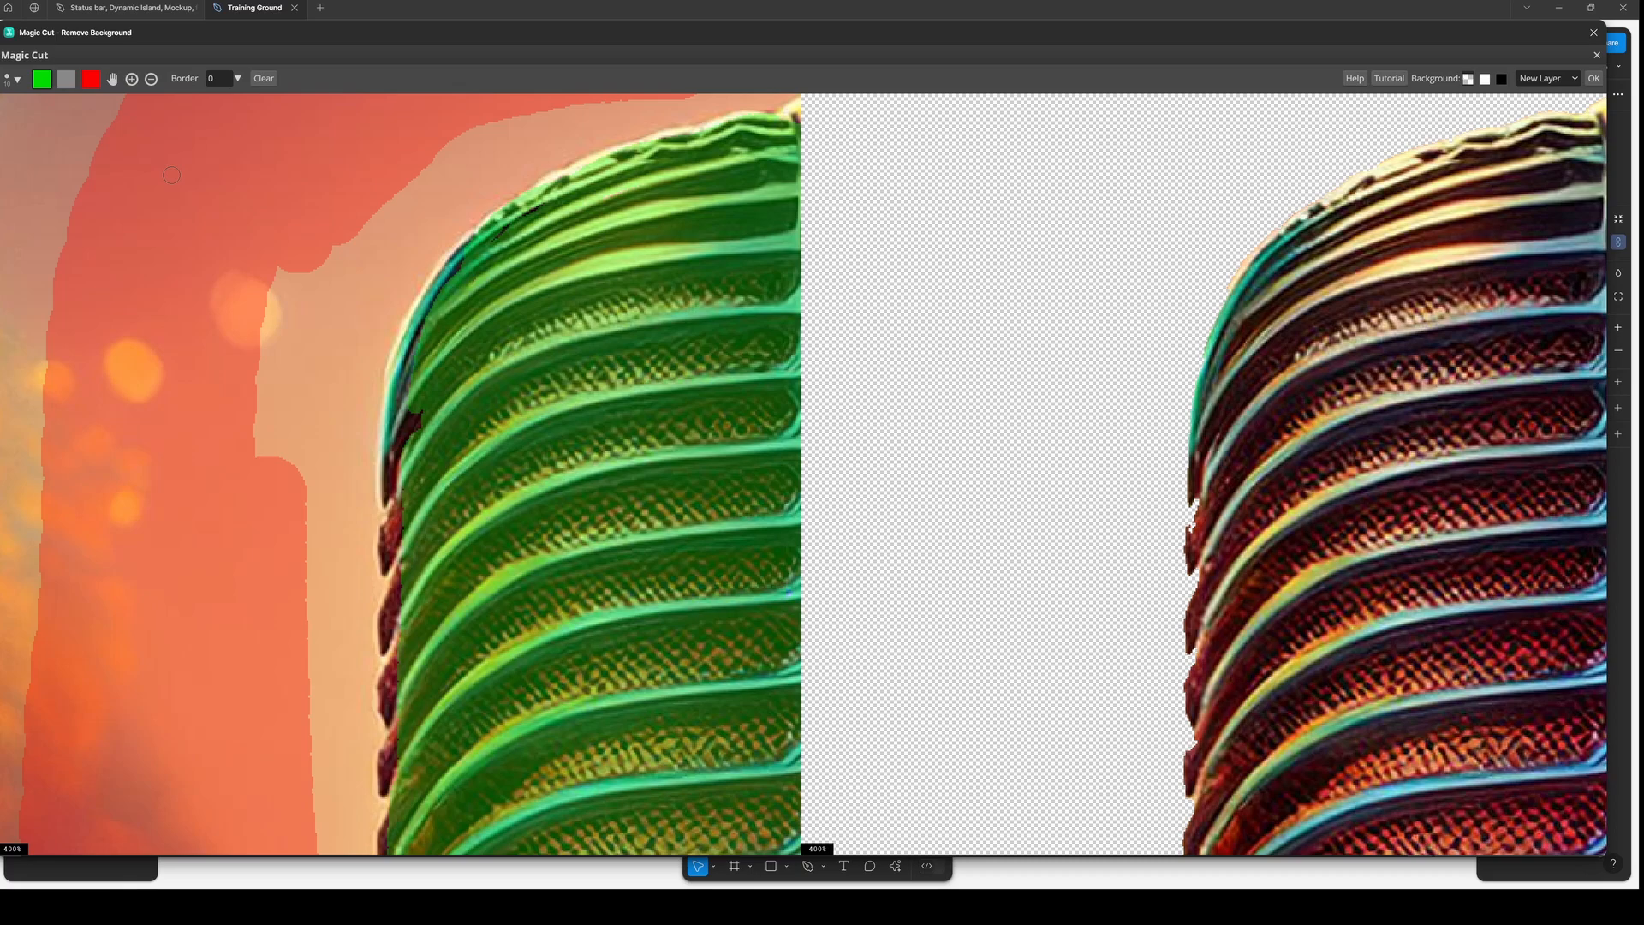
{"action": "left_click", "coordinate": [113, 78]}
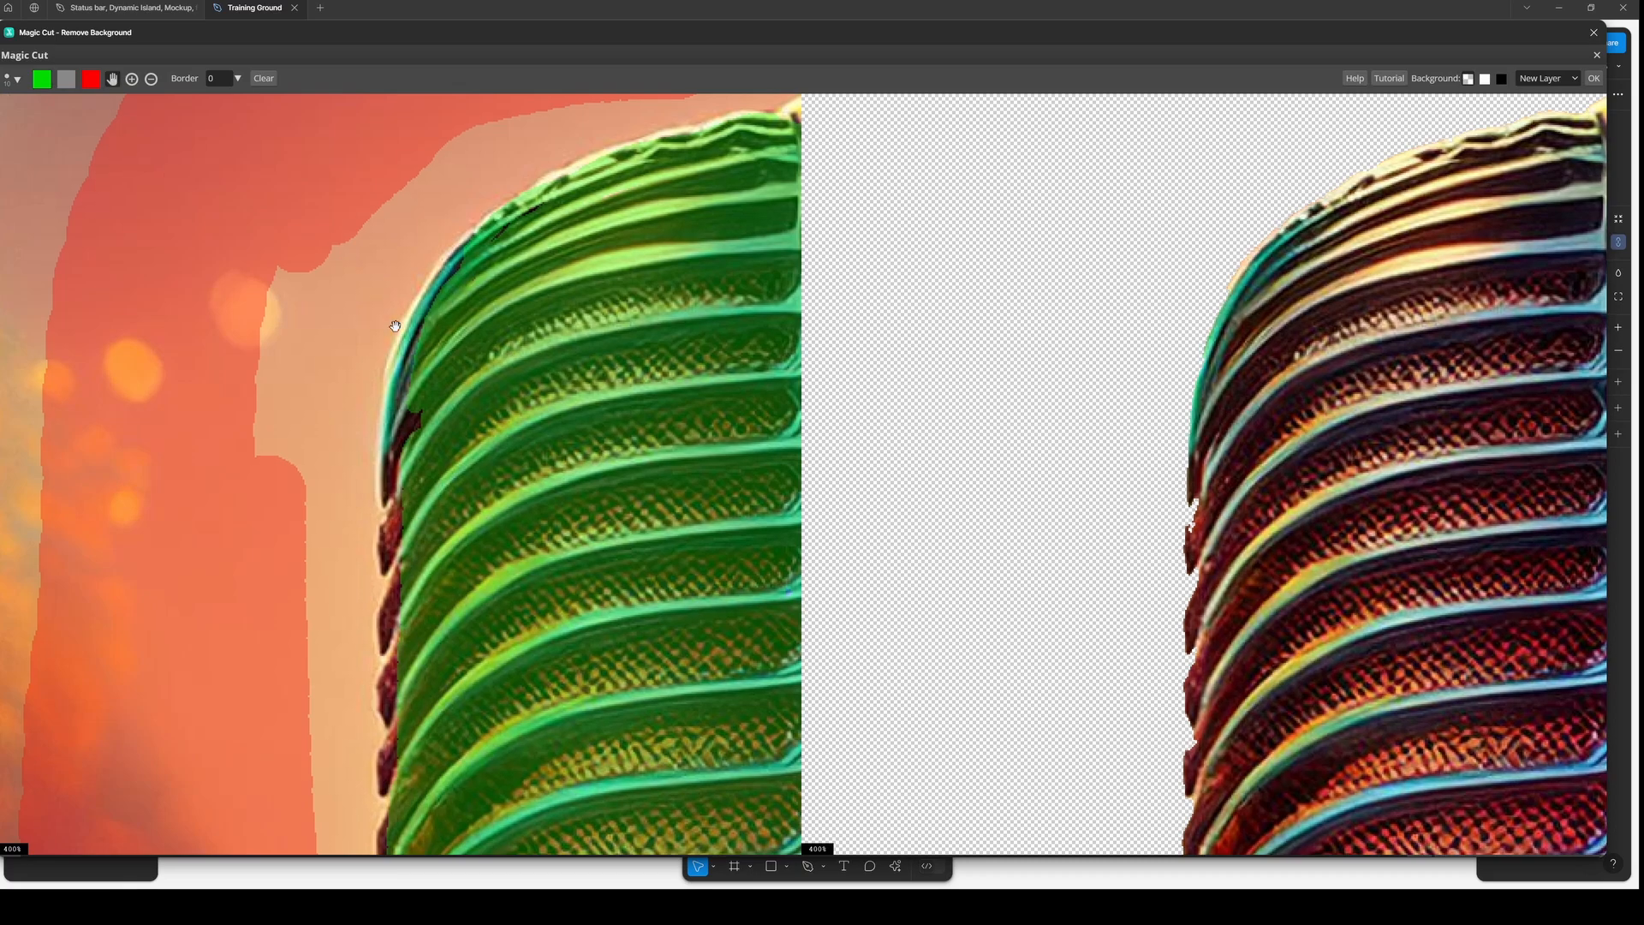
{"action": "left_click_drag", "start_coordinate": [395, 326], "coordinate": [356, 288]}
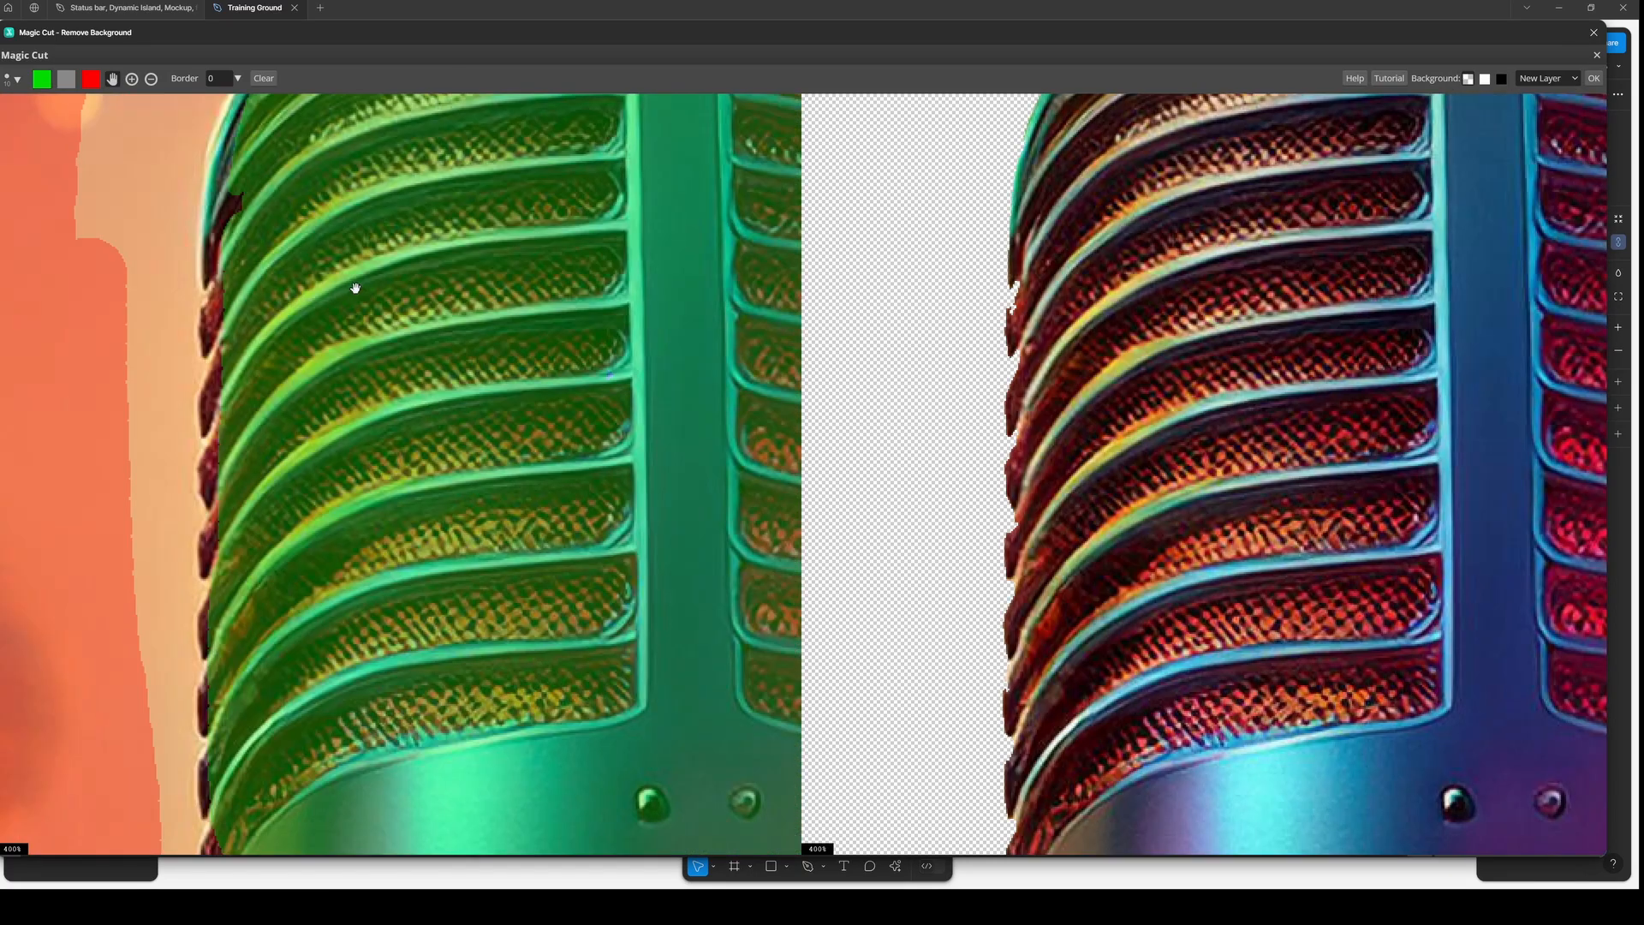
{"action": "left_click", "coordinate": [43, 80]}
{"action": "mouse_move", "coordinate": [232, 198]}
{"action": "left_mouse_down"}
{"action": "mouse_move", "coordinate": [203, 387]}
{"action": "mouse_move", "coordinate": [216, 483]}
{"action": "left_mouse_up"}
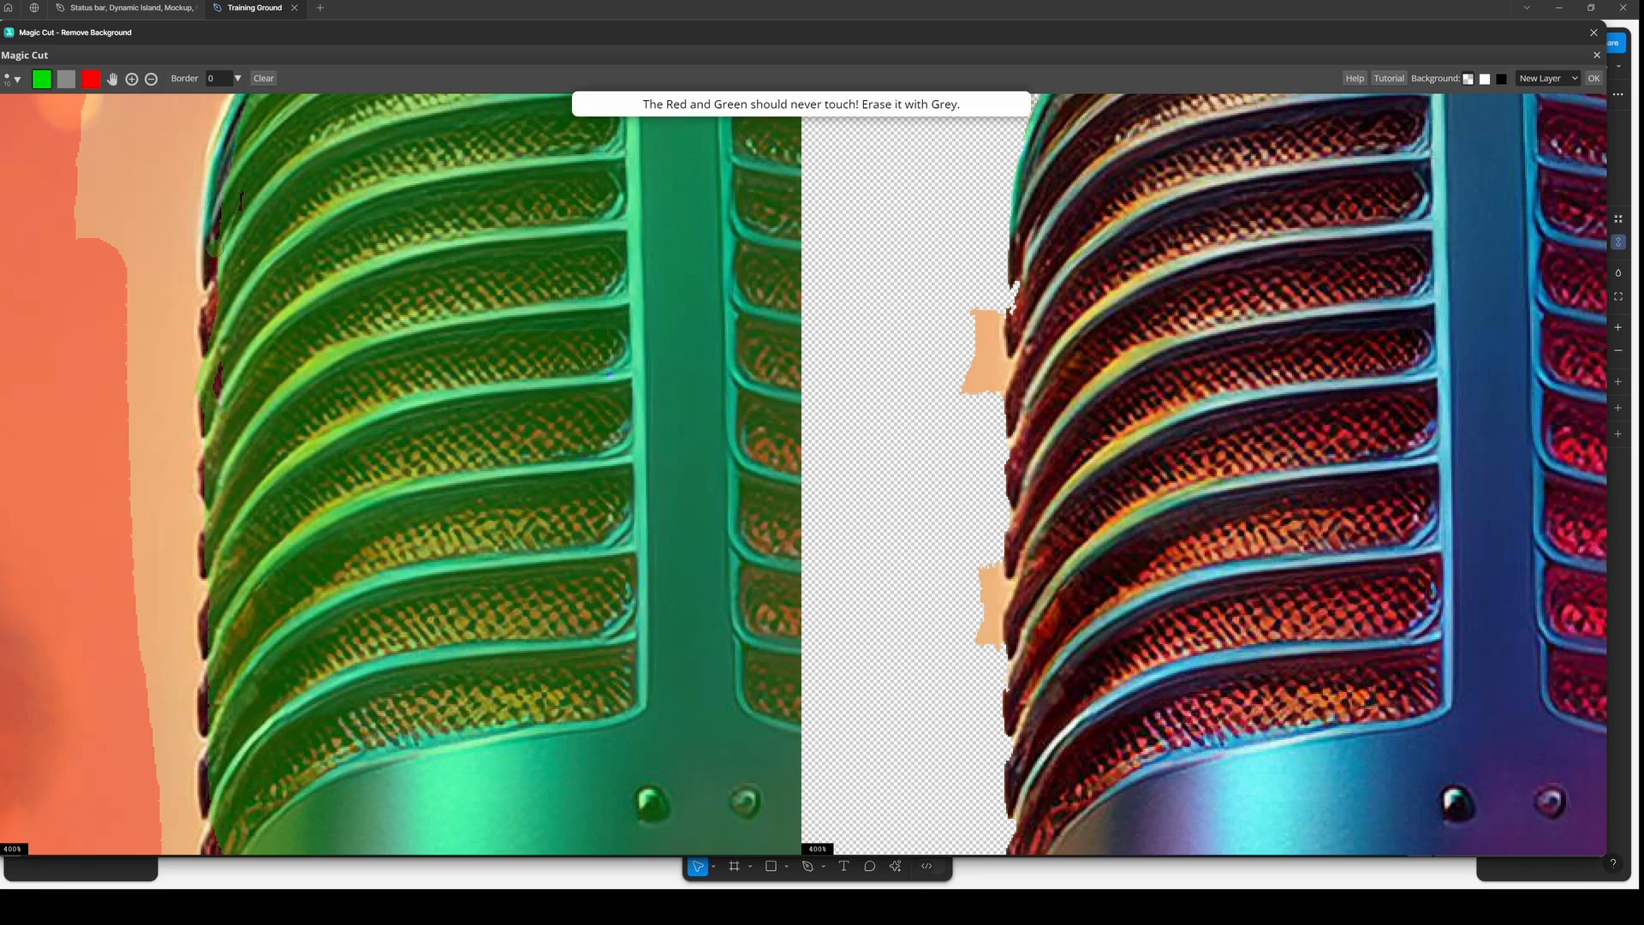
{"action": "left_click_drag", "start_coordinate": [215, 249], "coordinate": [217, 346]}
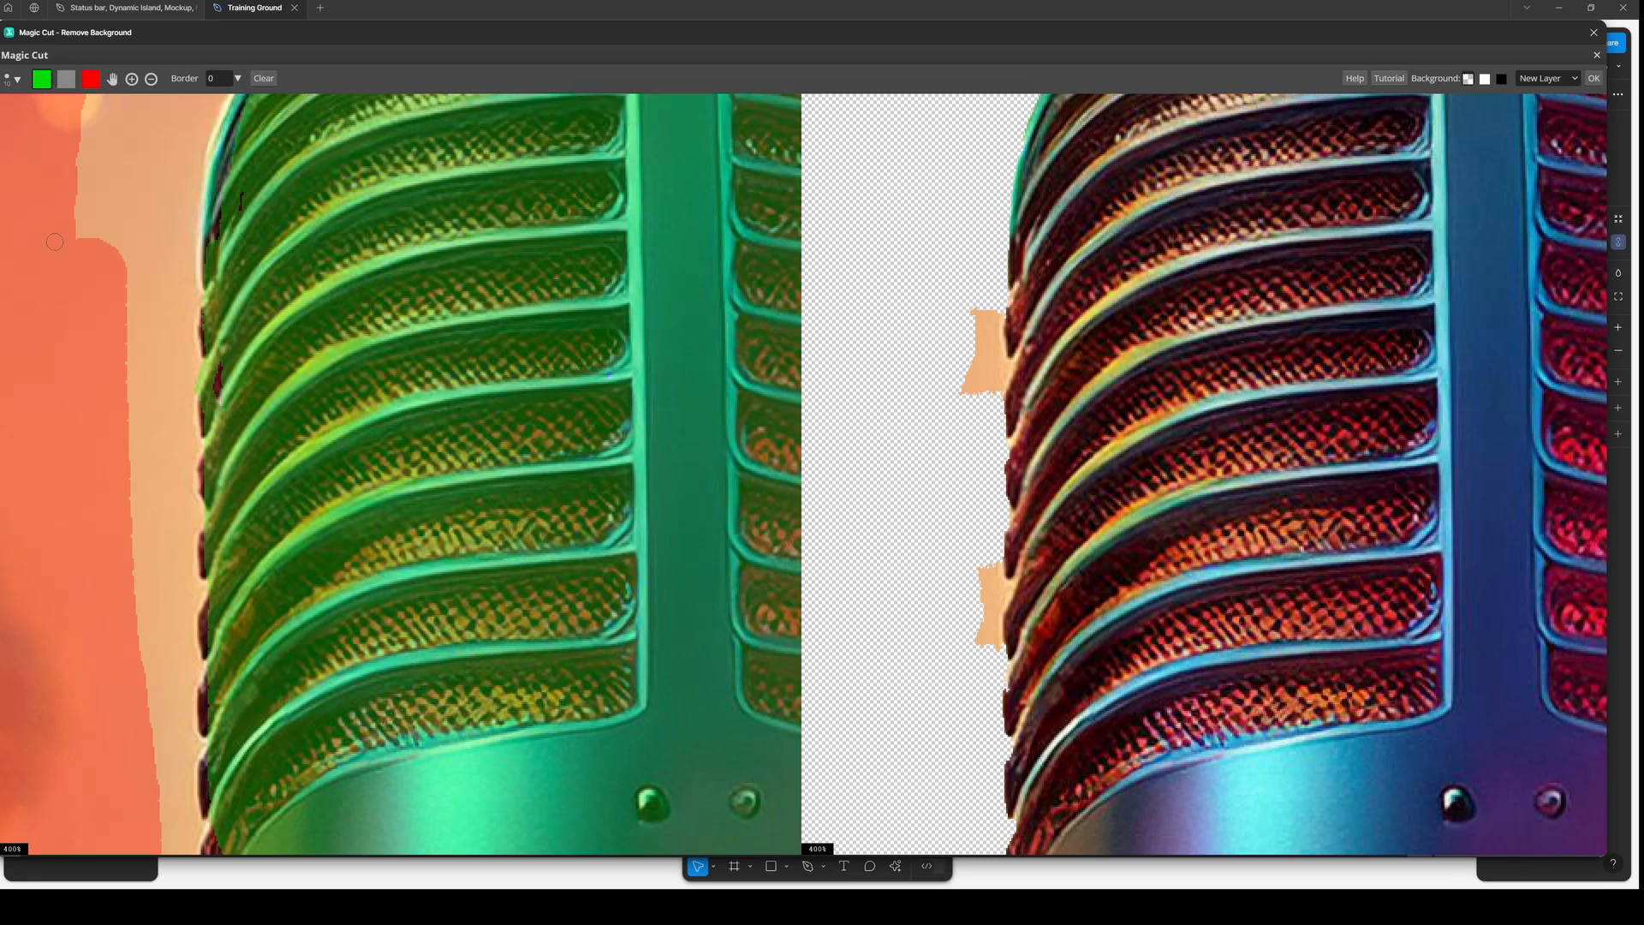
{"action": "left_click", "coordinate": [91, 81]}
{"action": "left_click_drag", "start_coordinate": [162, 255], "coordinate": [166, 453]}
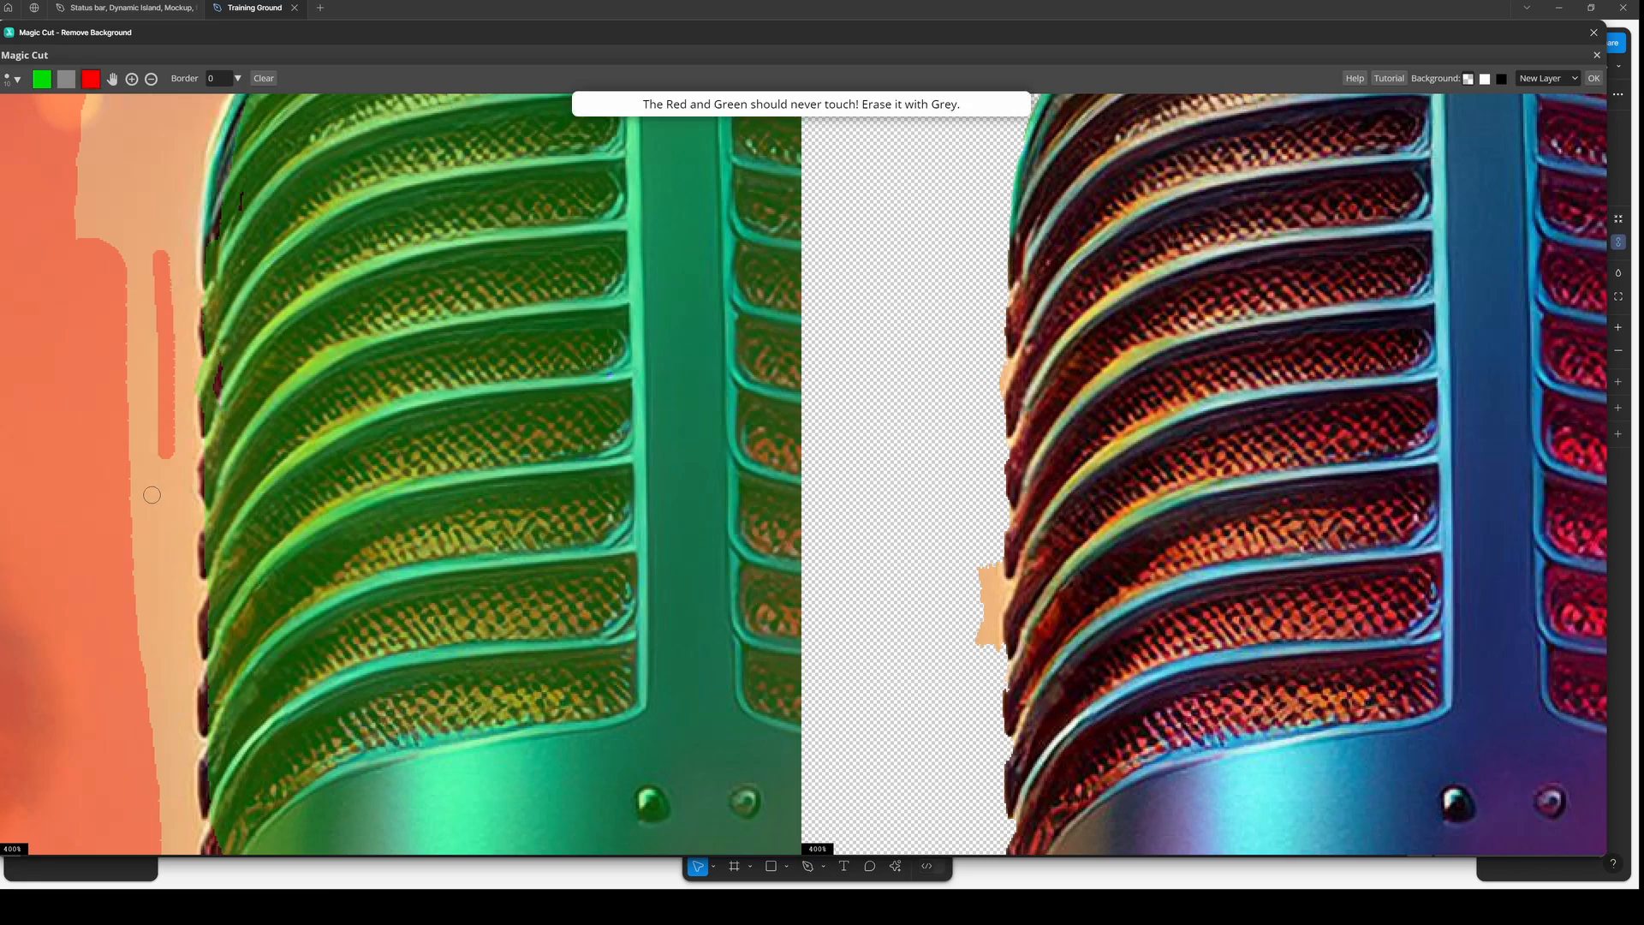
- Extend the thin red stroke running just outside the microphone head's left edge
{"action": "left_click_drag", "start_coordinate": [167, 523], "coordinate": [172, 638]}
{"action": "left_click_drag", "start_coordinate": [167, 459], "coordinate": [170, 541]}
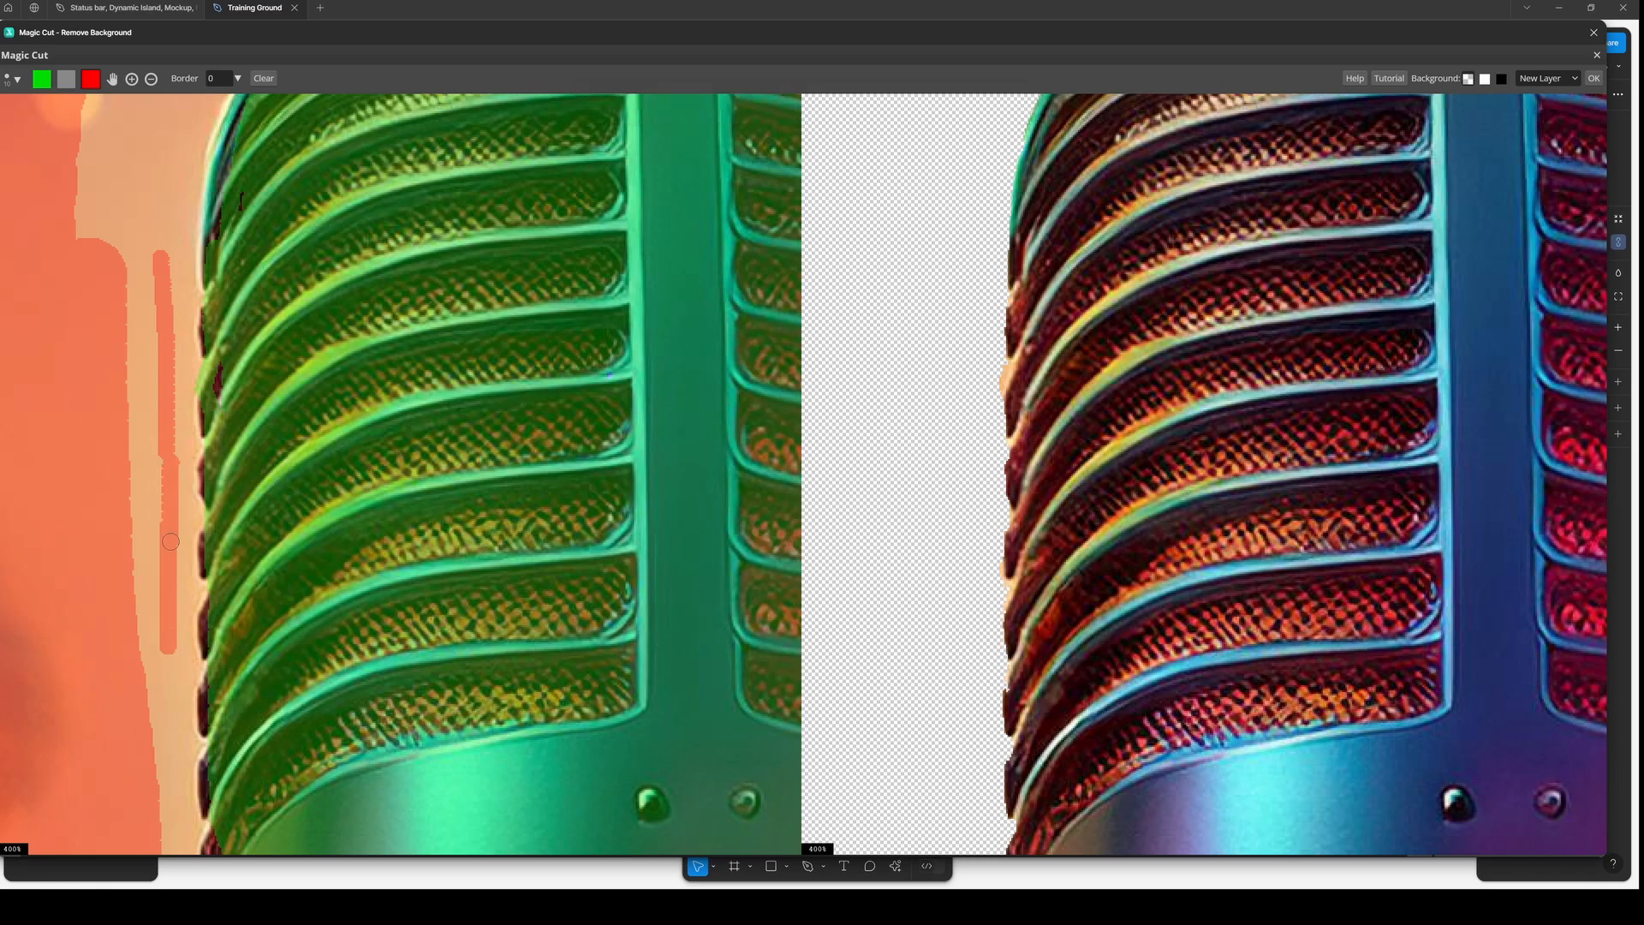
{"action": "left_click_drag", "start_coordinate": [183, 444], "coordinate": [182, 446]}
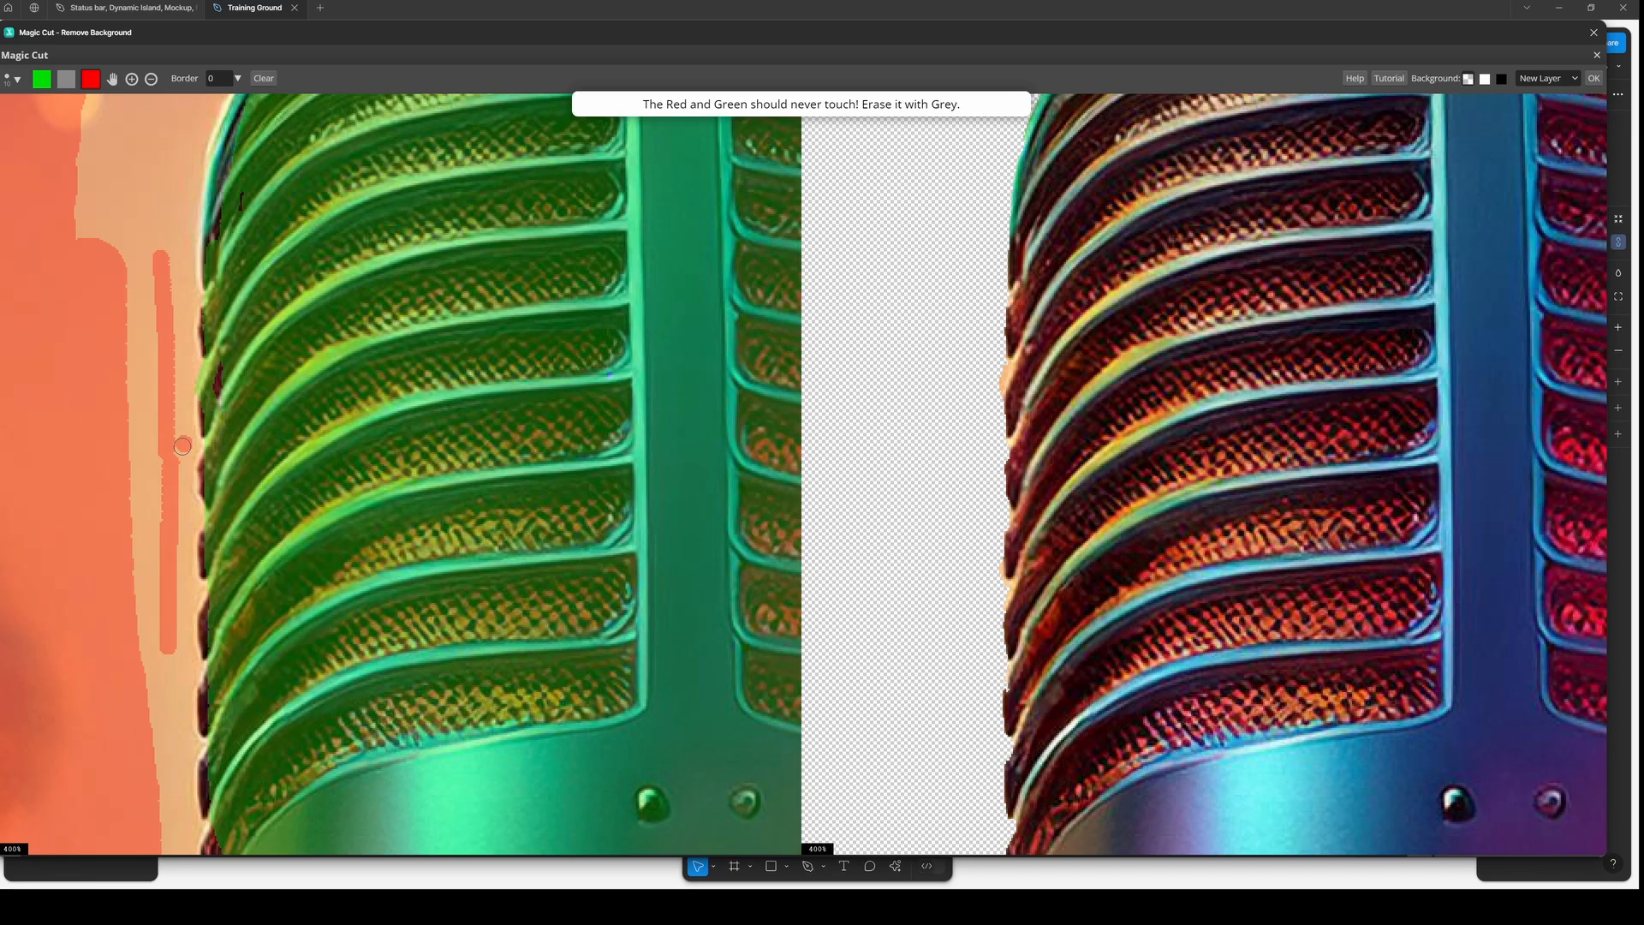
{"action": "left_click_drag", "start_coordinate": [178, 366], "coordinate": [167, 460]}
- Add a short red stroke against the lower right edge of the microphone head
{"action": "scroll", "coordinate": [1163, 574], "scroll_direction": "down", "scroll_amount": 5}
{"action": "scroll", "coordinate": [1163, 579], "scroll_direction": "down", "scroll_amount": 1}
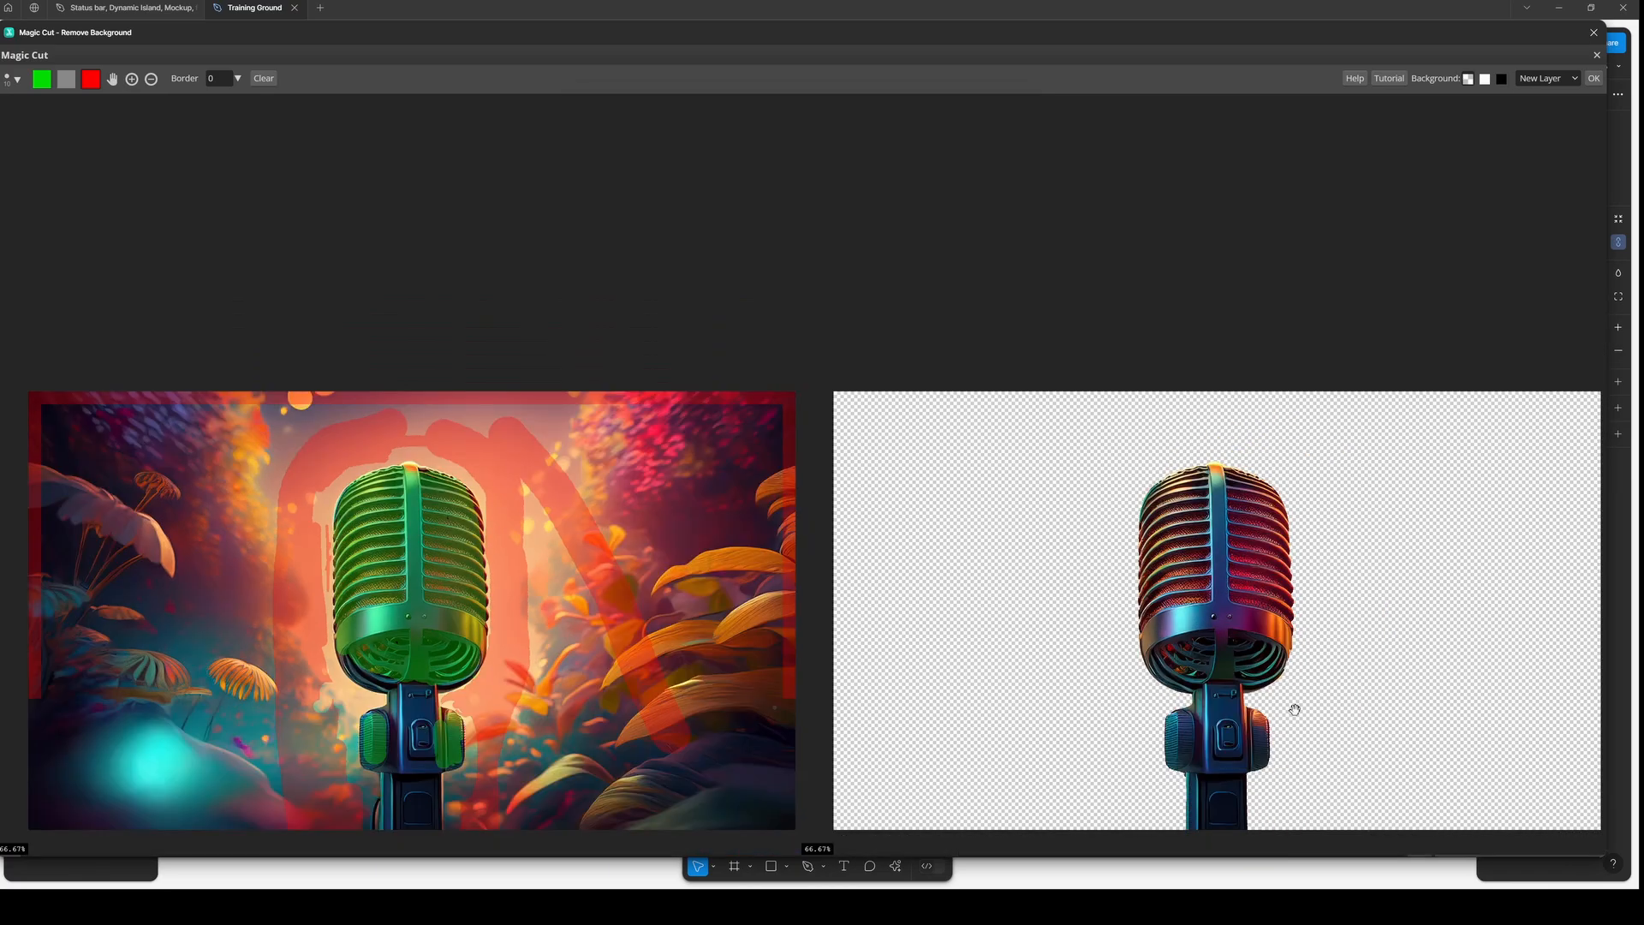
{"action": "scroll", "coordinate": [1295, 709], "scroll_direction": "up", "scroll_amount": 1}
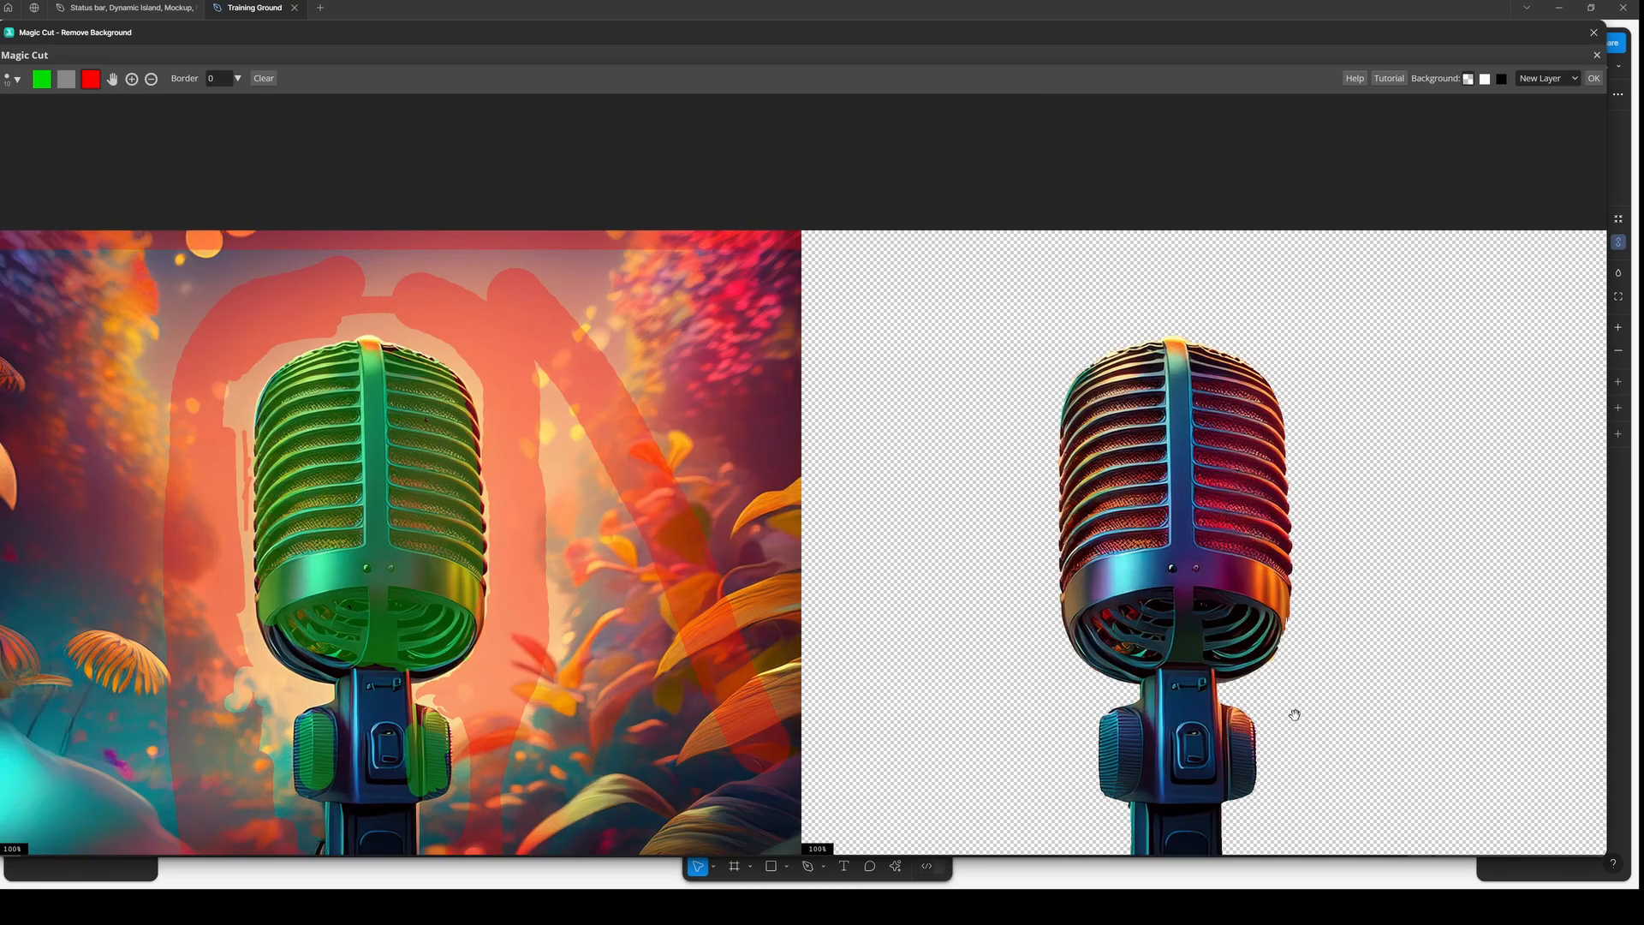
{"action": "scroll", "coordinate": [1295, 714], "scroll_direction": "up", "scroll_amount": 2}
{"action": "scroll", "coordinate": [1358, 517], "scroll_direction": "up", "scroll_amount": 1}
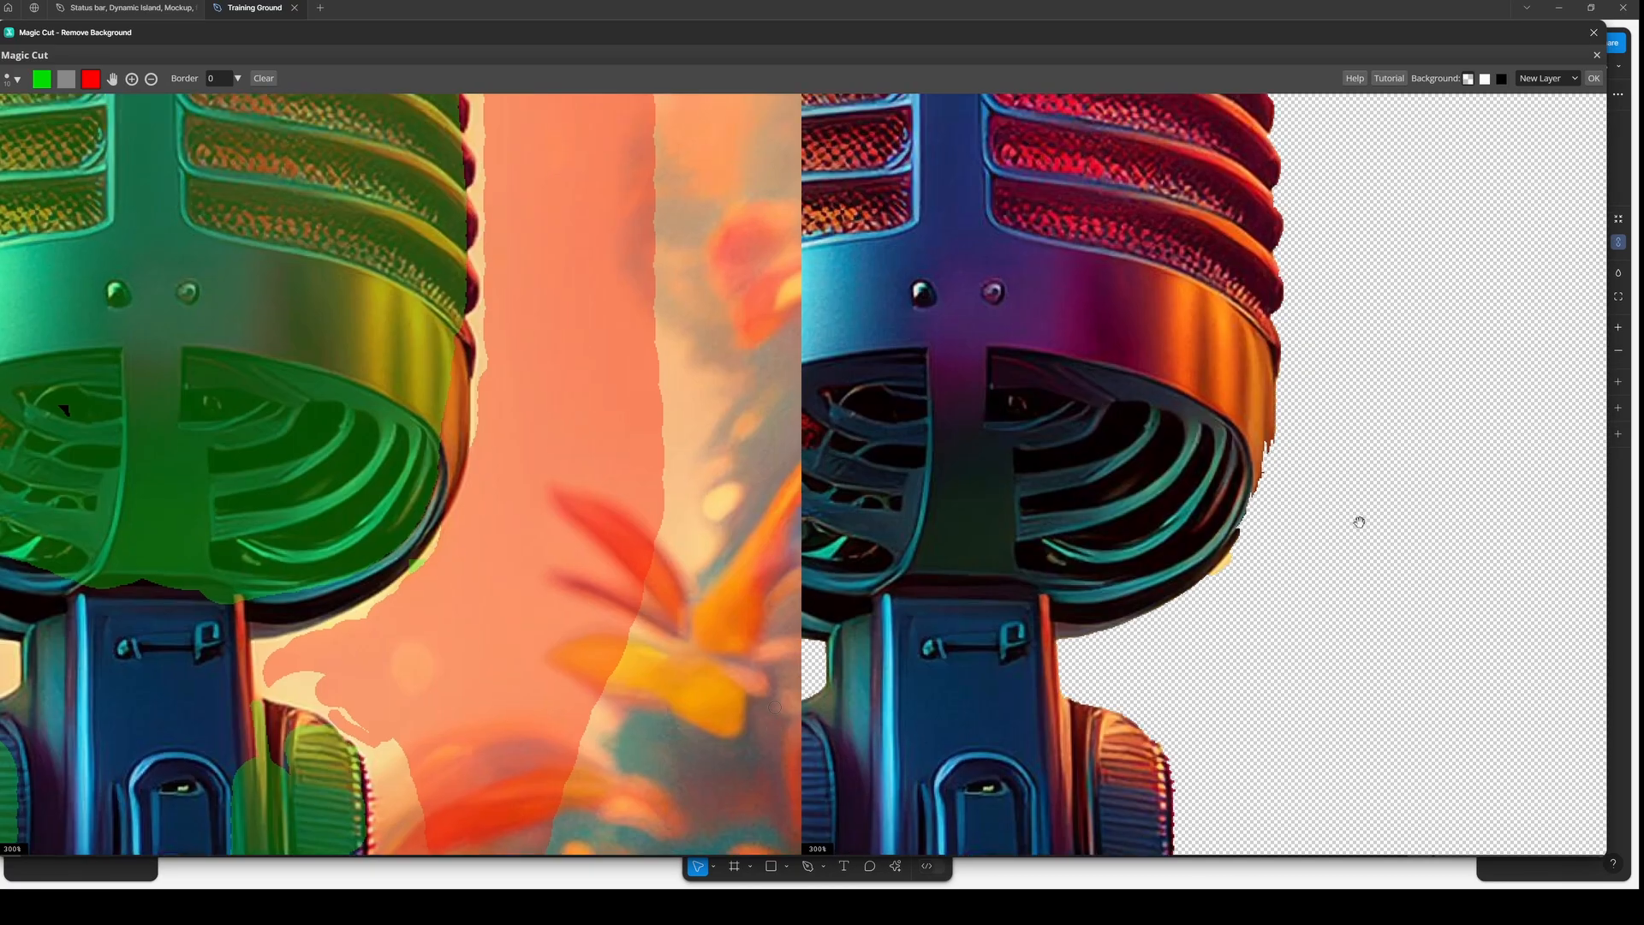
{"action": "scroll", "coordinate": [1298, 456], "scroll_direction": "down", "scroll_amount": 2}
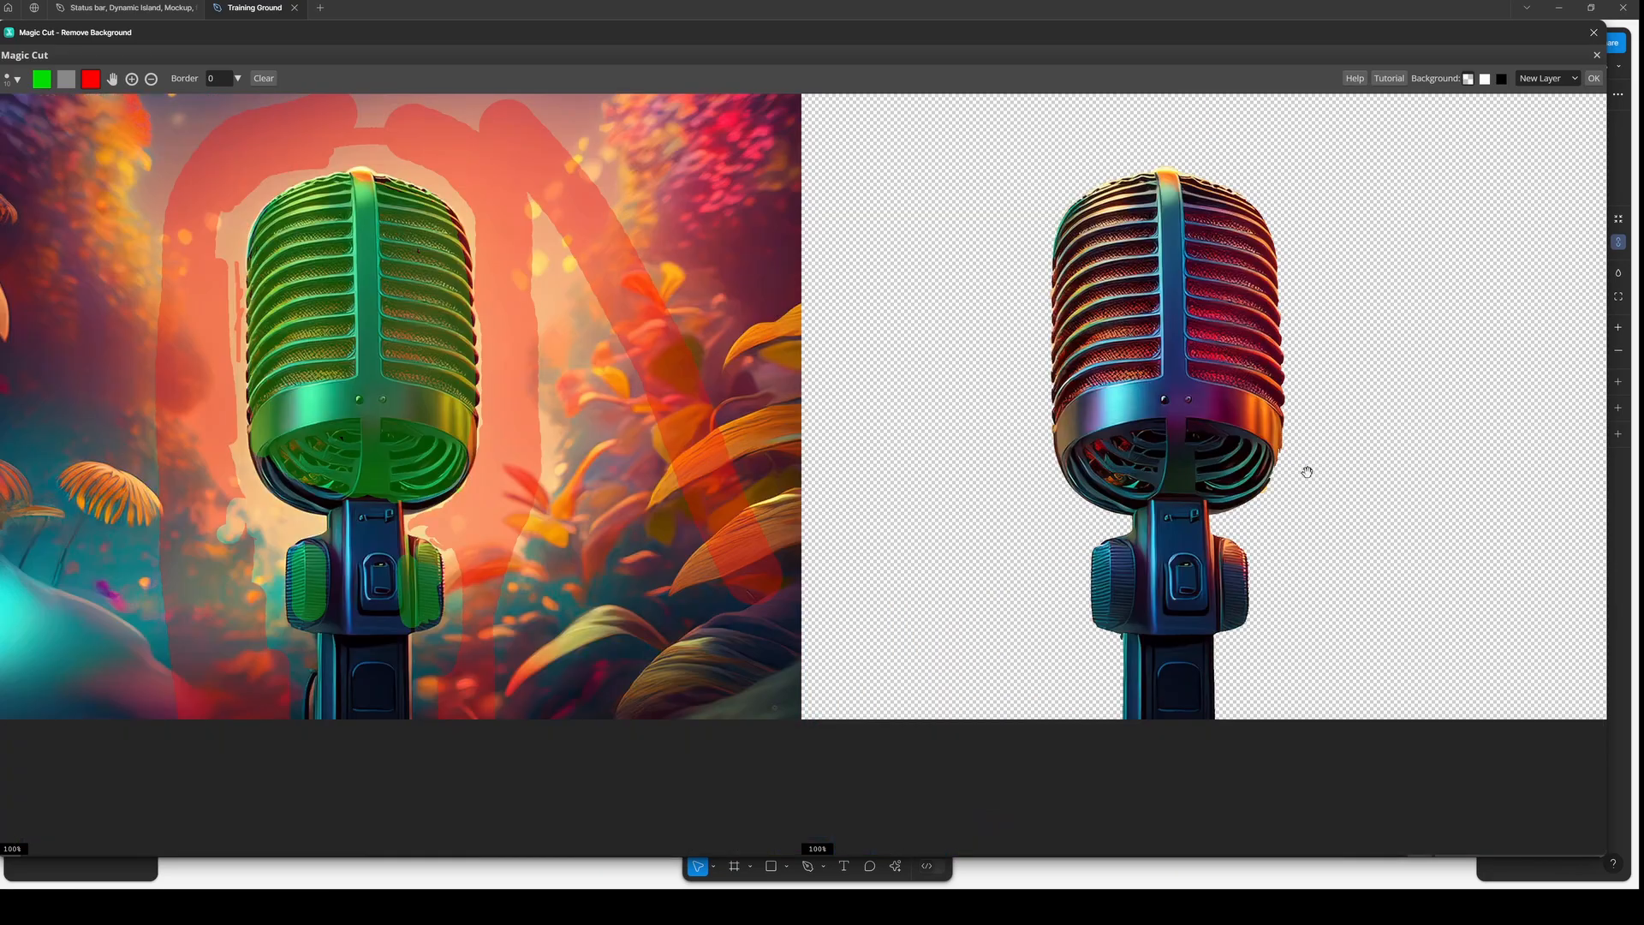
{"action": "scroll", "coordinate": [1306, 472], "scroll_direction": "down", "scroll_amount": 2}
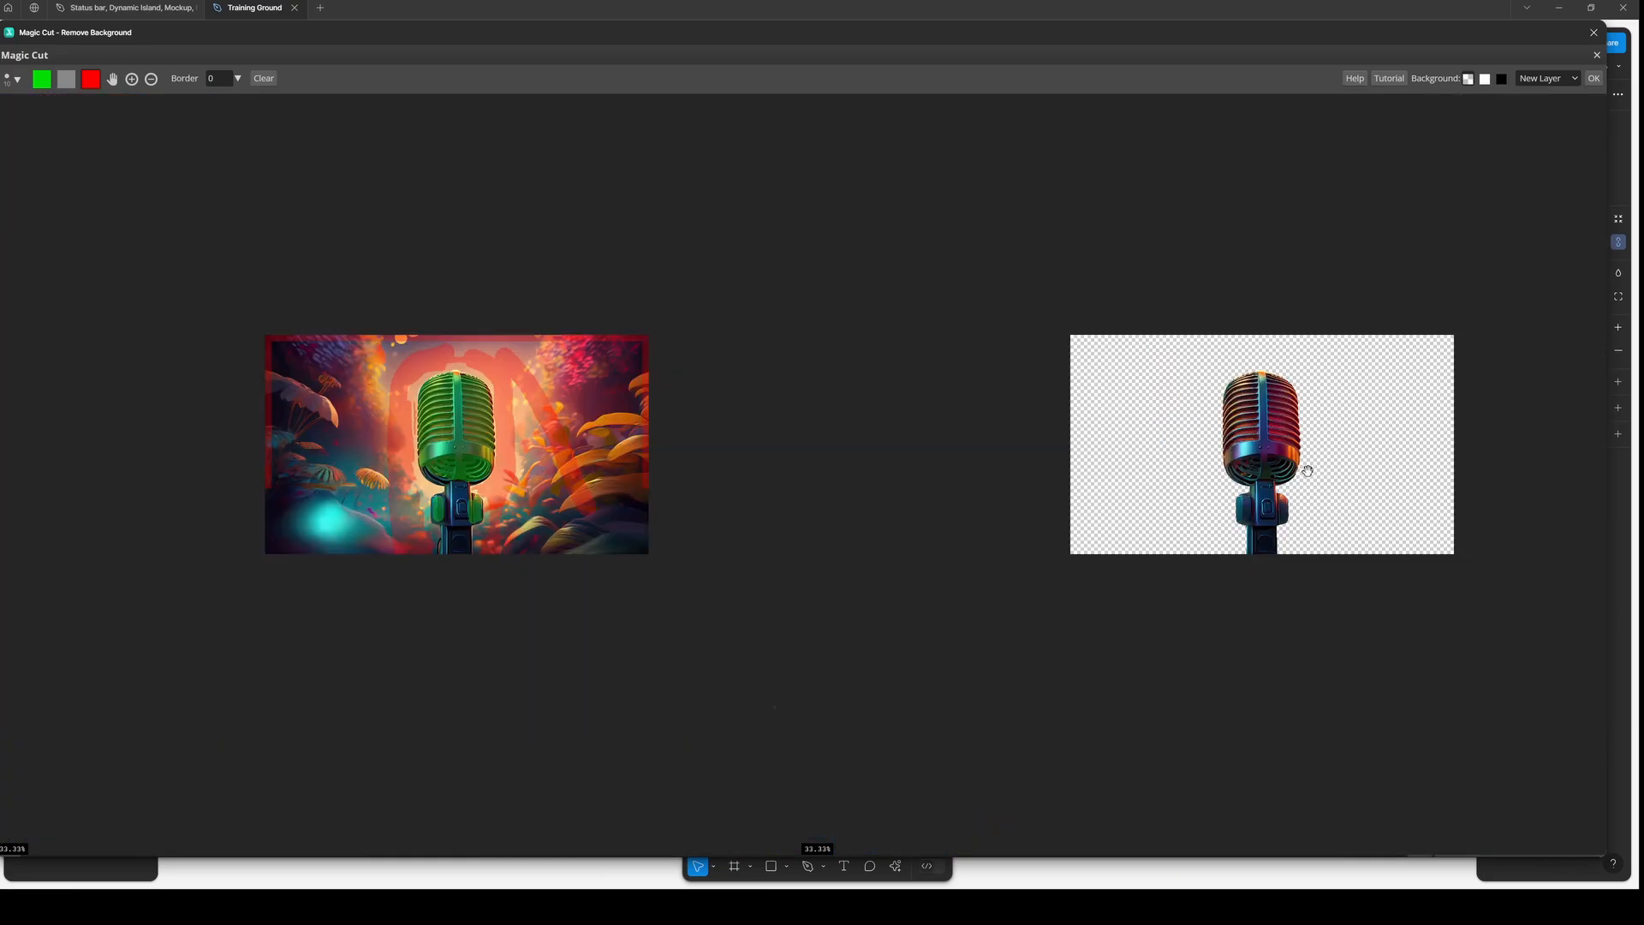
{"action": "scroll", "coordinate": [1307, 471], "scroll_direction": "up", "scroll_amount": 1}
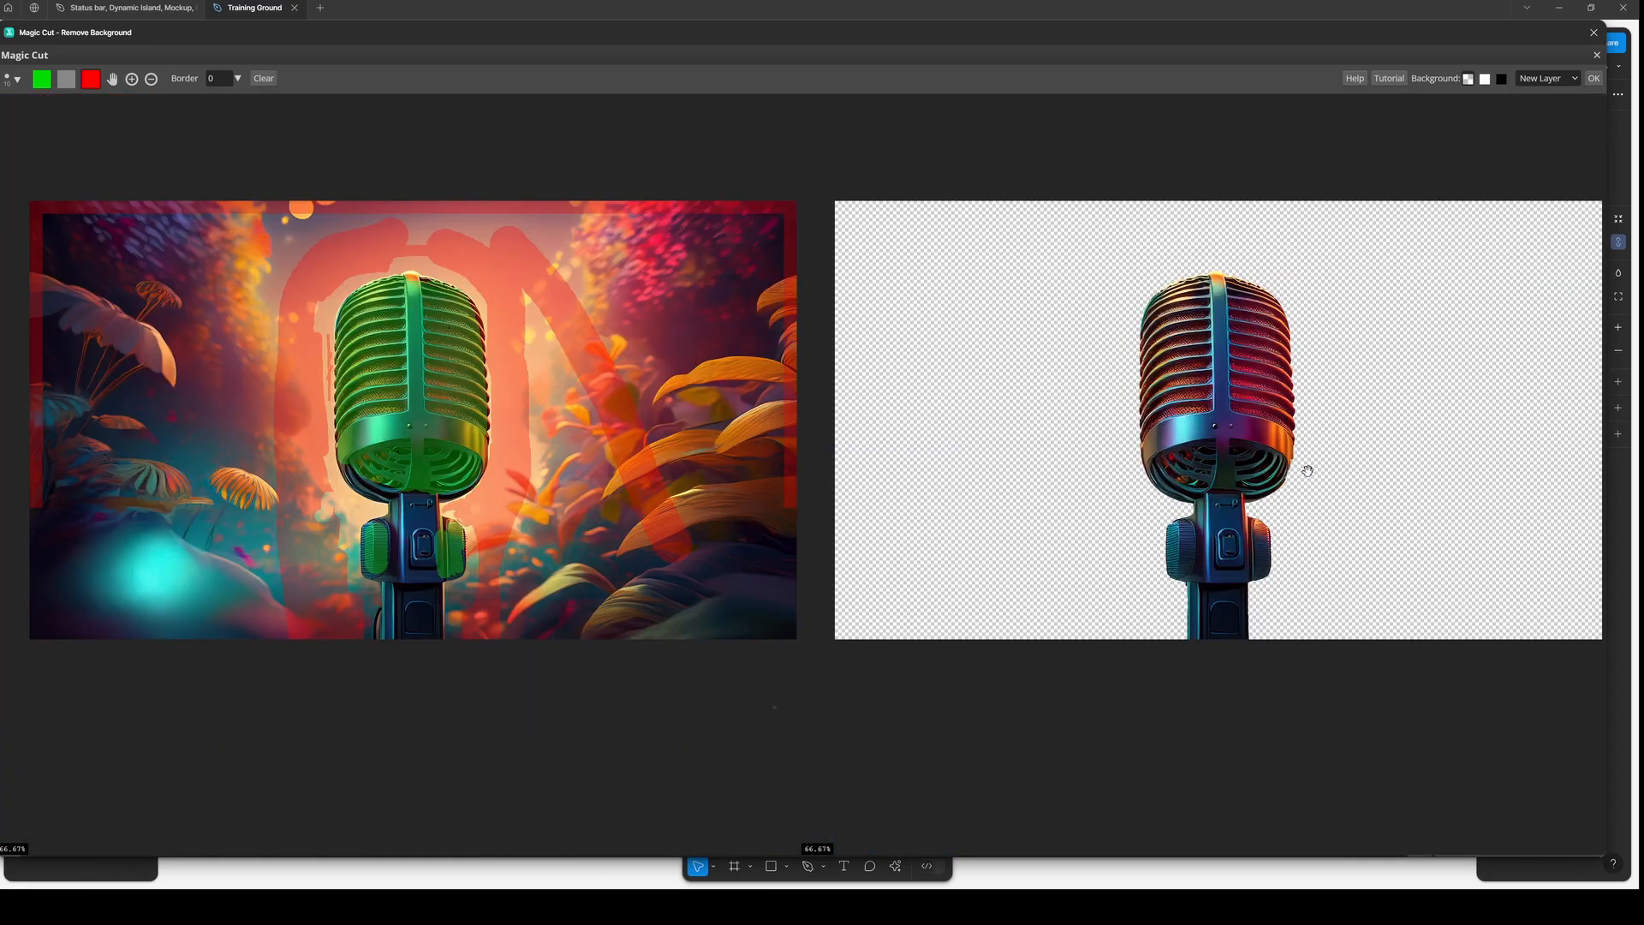
{"action": "scroll", "coordinate": [1307, 471], "scroll_direction": "up", "scroll_amount": 3}
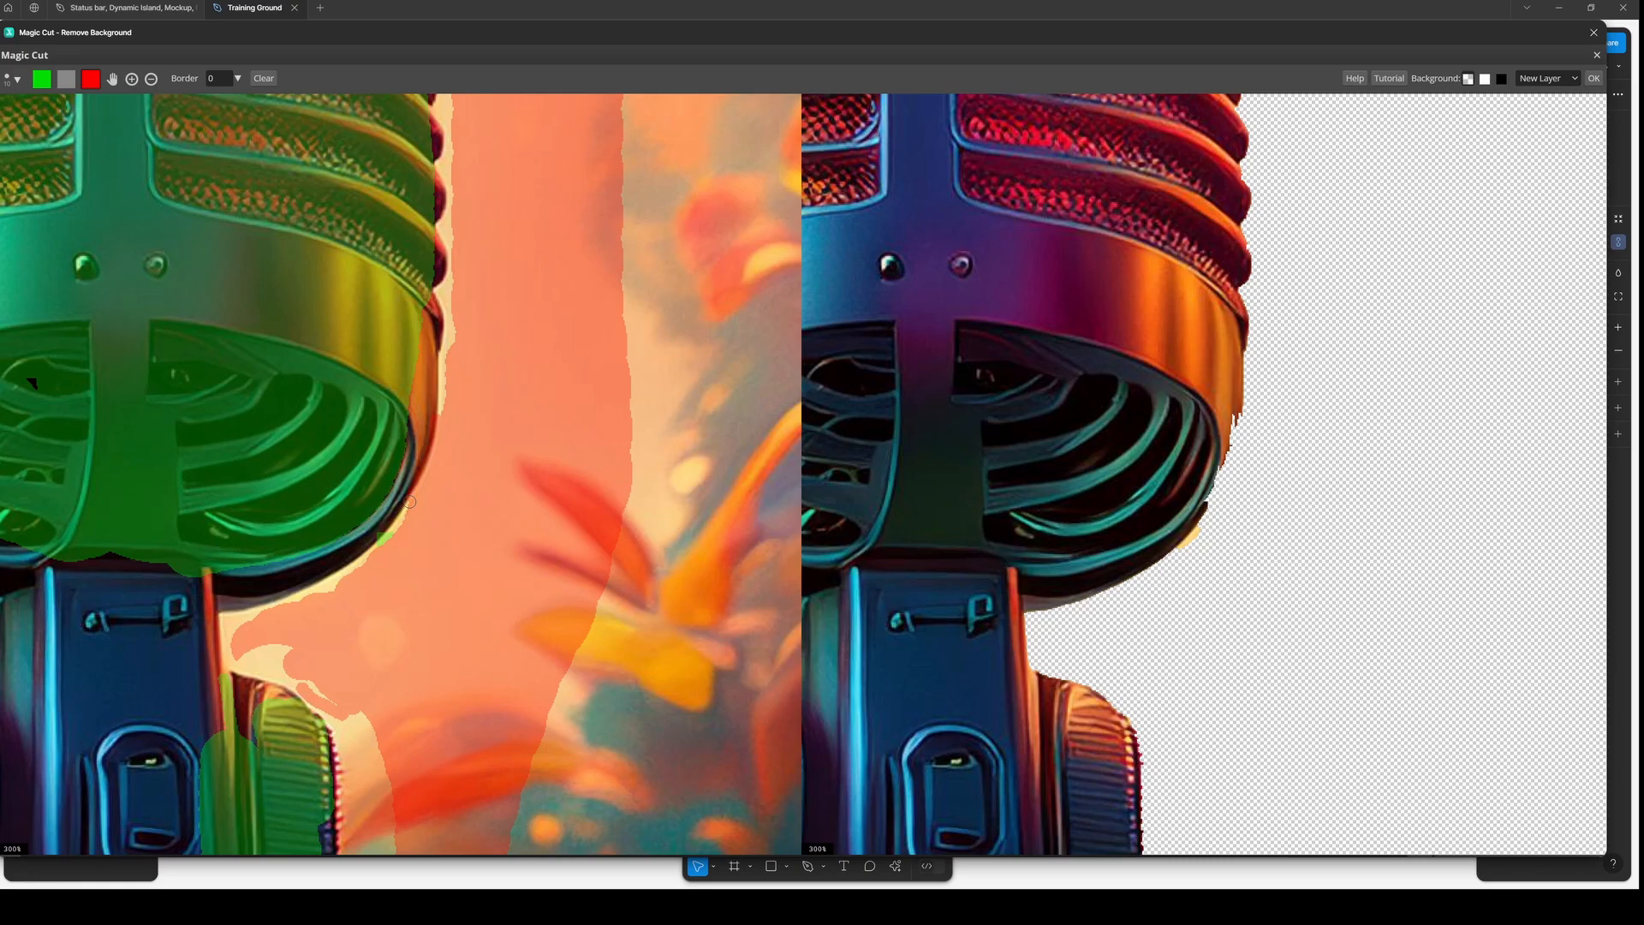
{"action": "left_click_drag", "start_coordinate": [409, 502], "coordinate": [405, 517]}
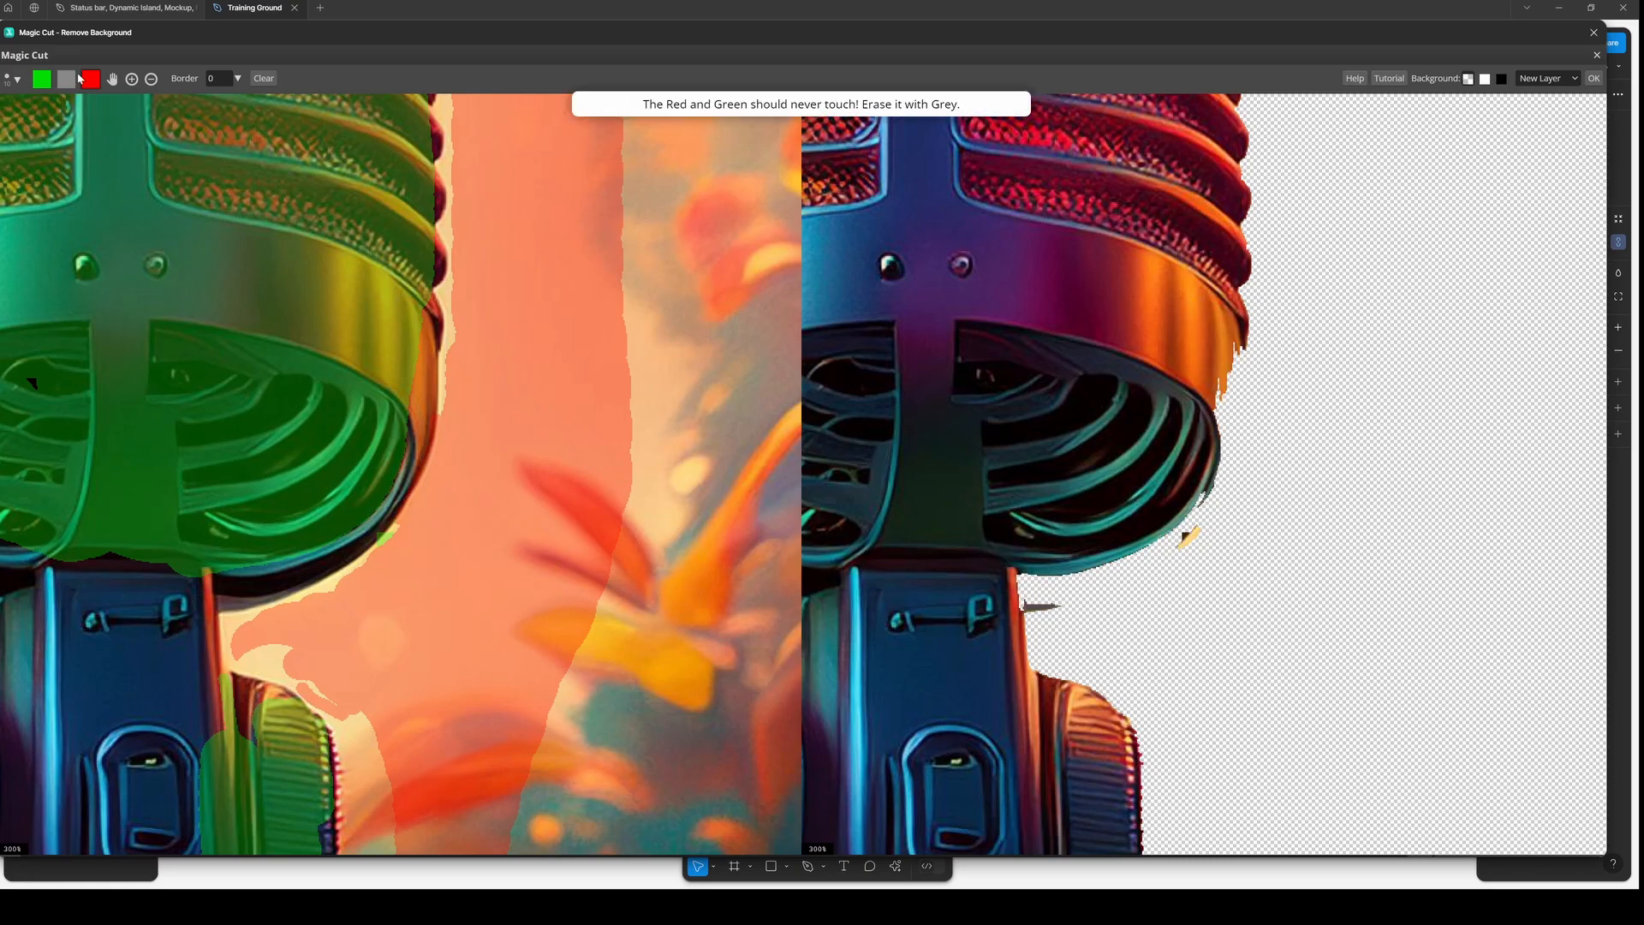
- Erase the spot where red touches green with the grey brush, then apply the background removal
{"action": "left_click", "coordinate": [68, 78]}
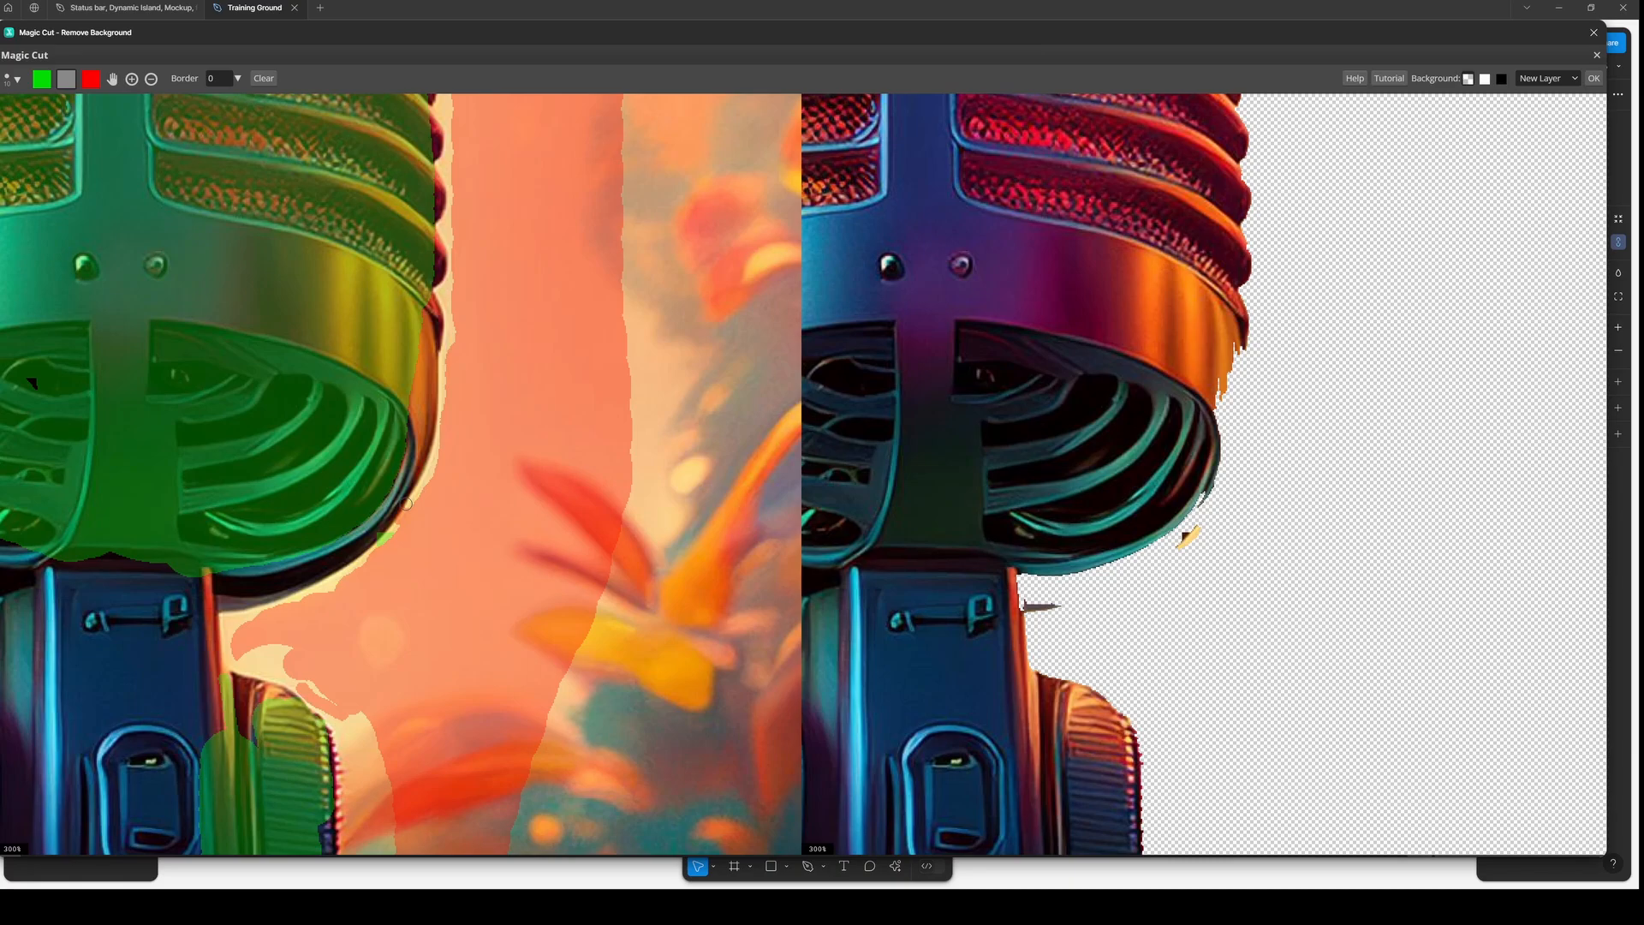
{"action": "left_click_drag", "start_coordinate": [406, 504], "coordinate": [382, 536]}
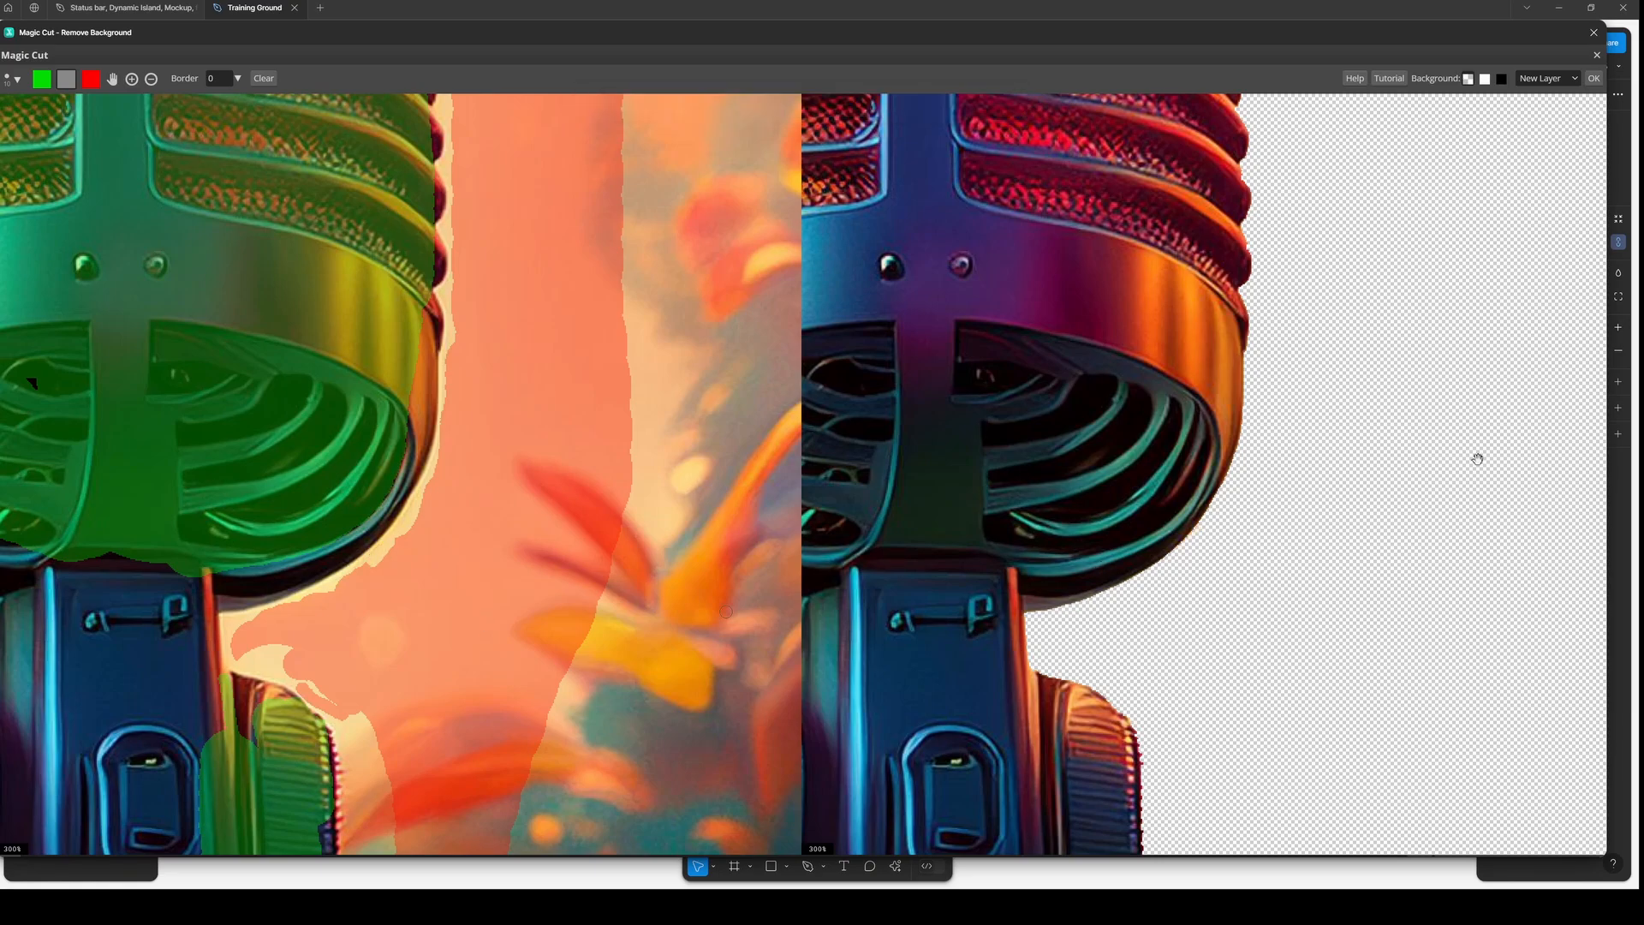
{"action": "scroll", "coordinate": [1478, 459], "scroll_direction": "down", "scroll_amount": 5}
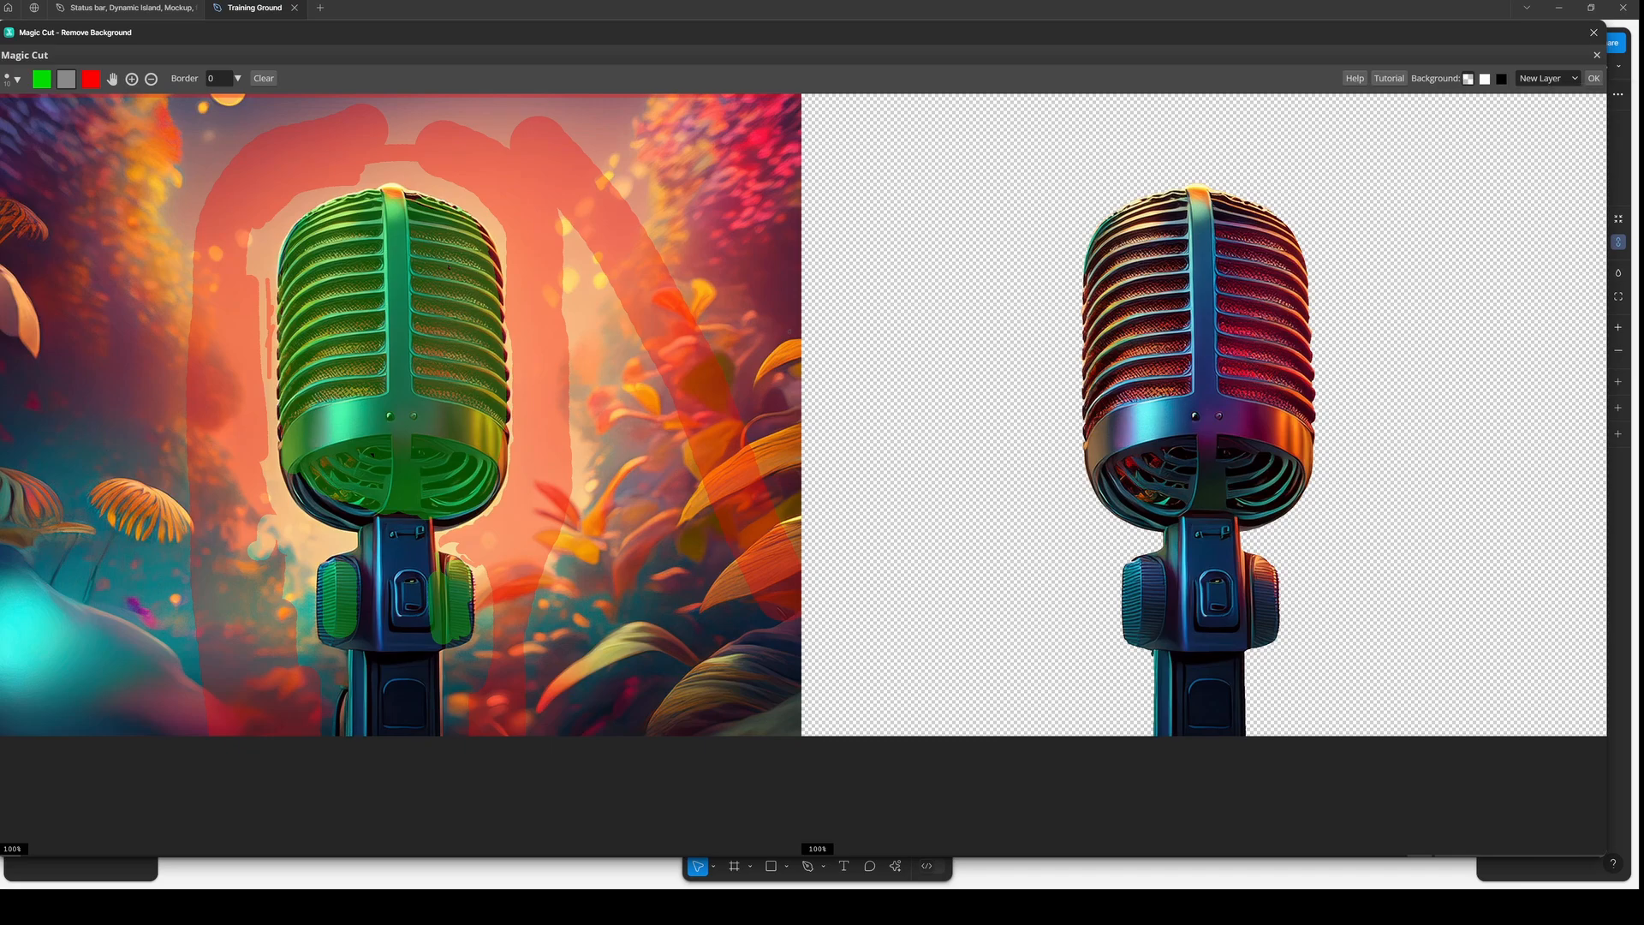
{"action": "left_click", "coordinate": [1594, 78]}
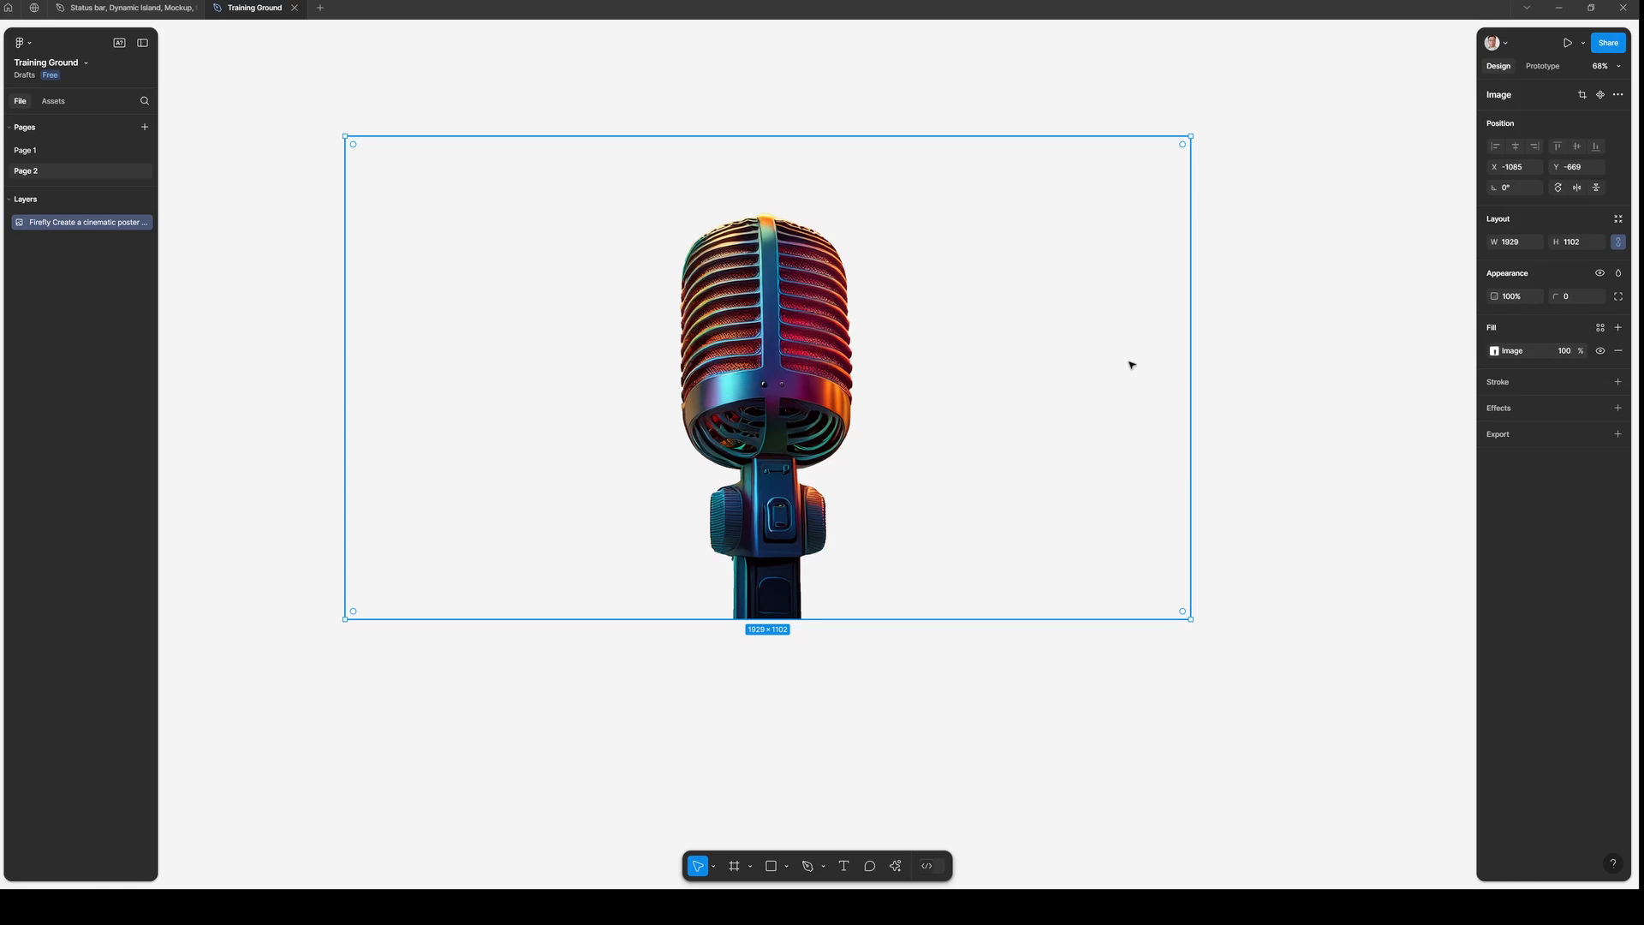
- Draw a rectangle about 1692 × 1390 behind the cut-out microphone image
{"action": "key", "text": "Escape"}
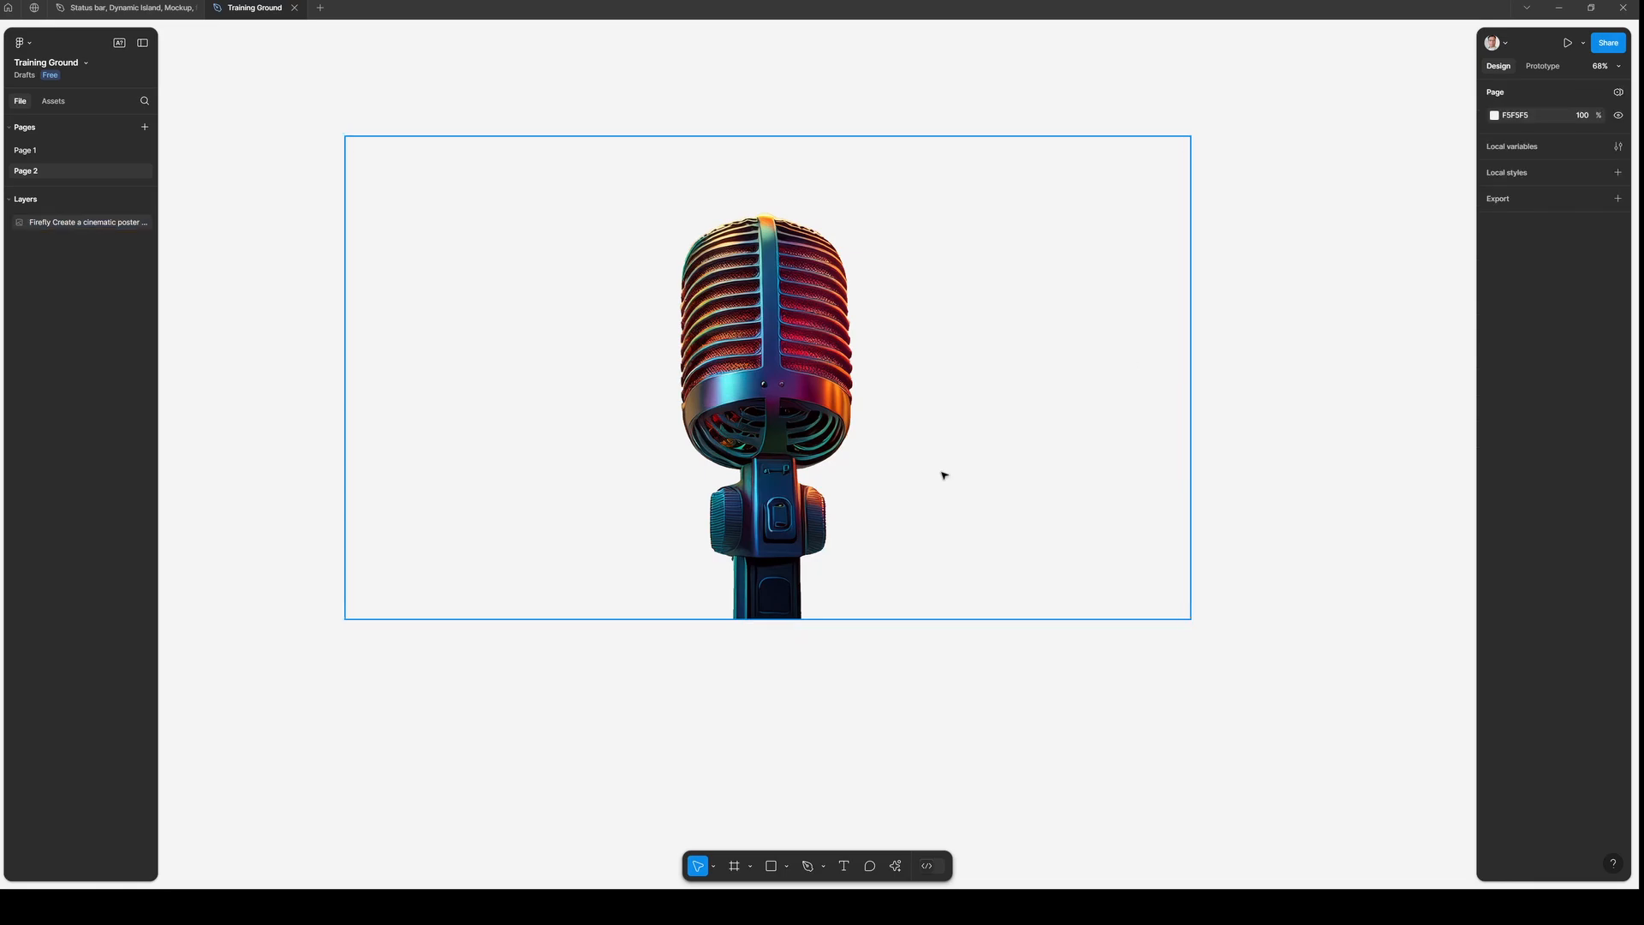
{"action": "scroll", "coordinate": [951, 453], "scroll_direction": "down", "scroll_amount": 1}
{"action": "scroll", "coordinate": [960, 463], "scroll_direction": "down", "scroll_amount": 1}
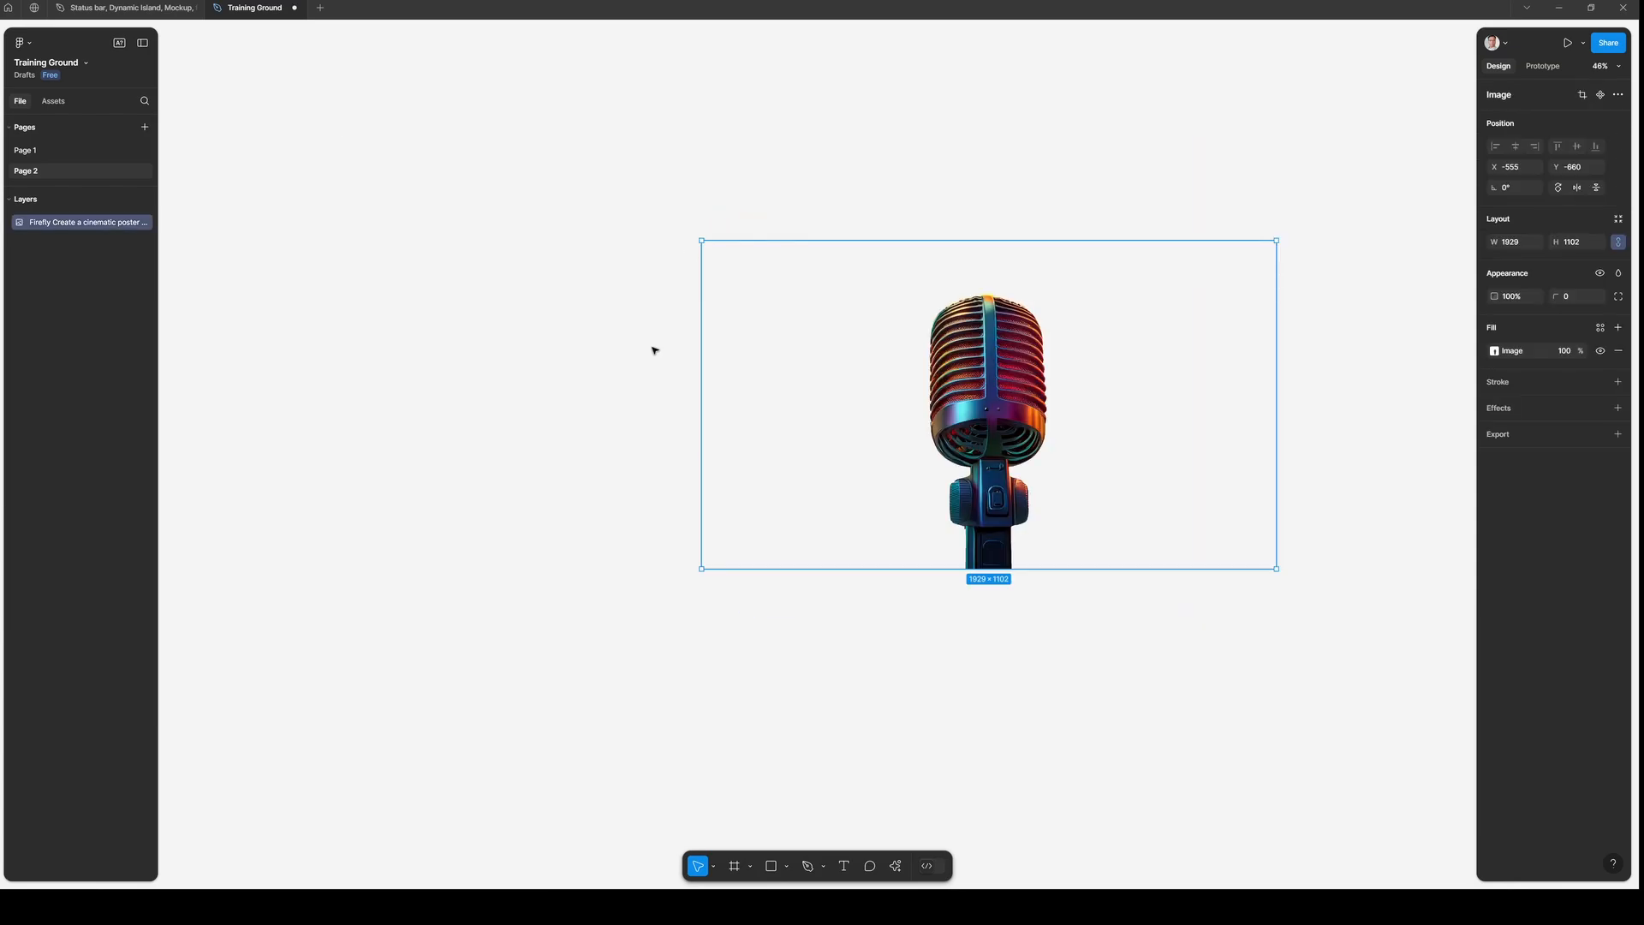
{"action": "left_click", "coordinate": [655, 350]}
{"action": "key", "text": "r"}
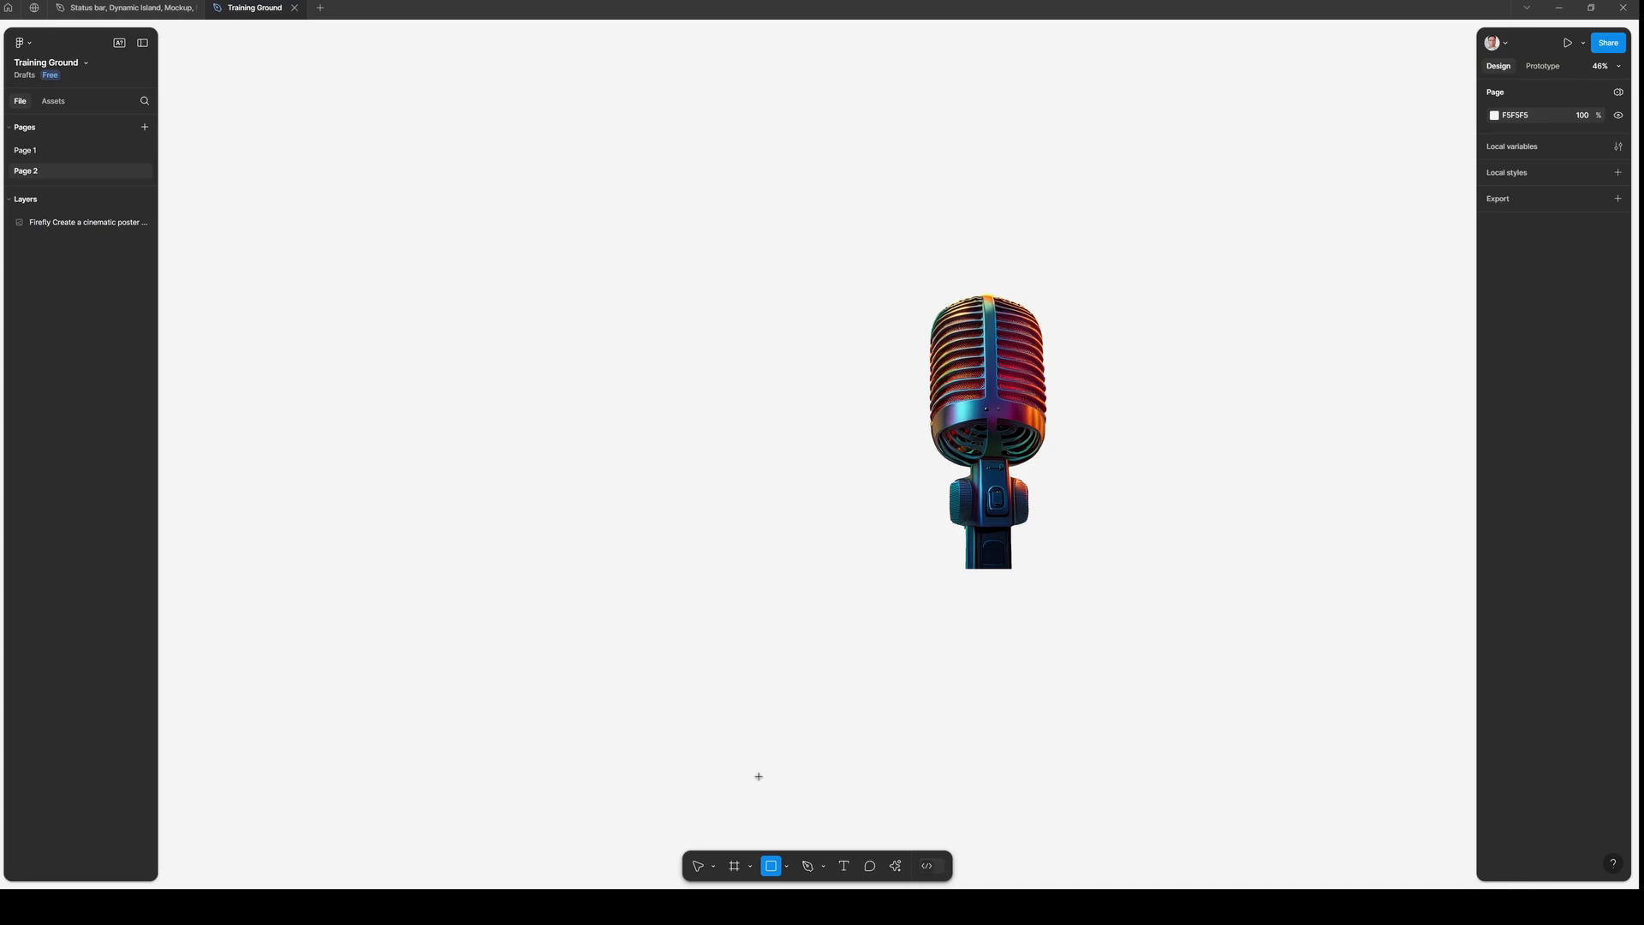
{"action": "left_click_drag", "start_coordinate": [734, 194], "coordinate": [1298, 607]}
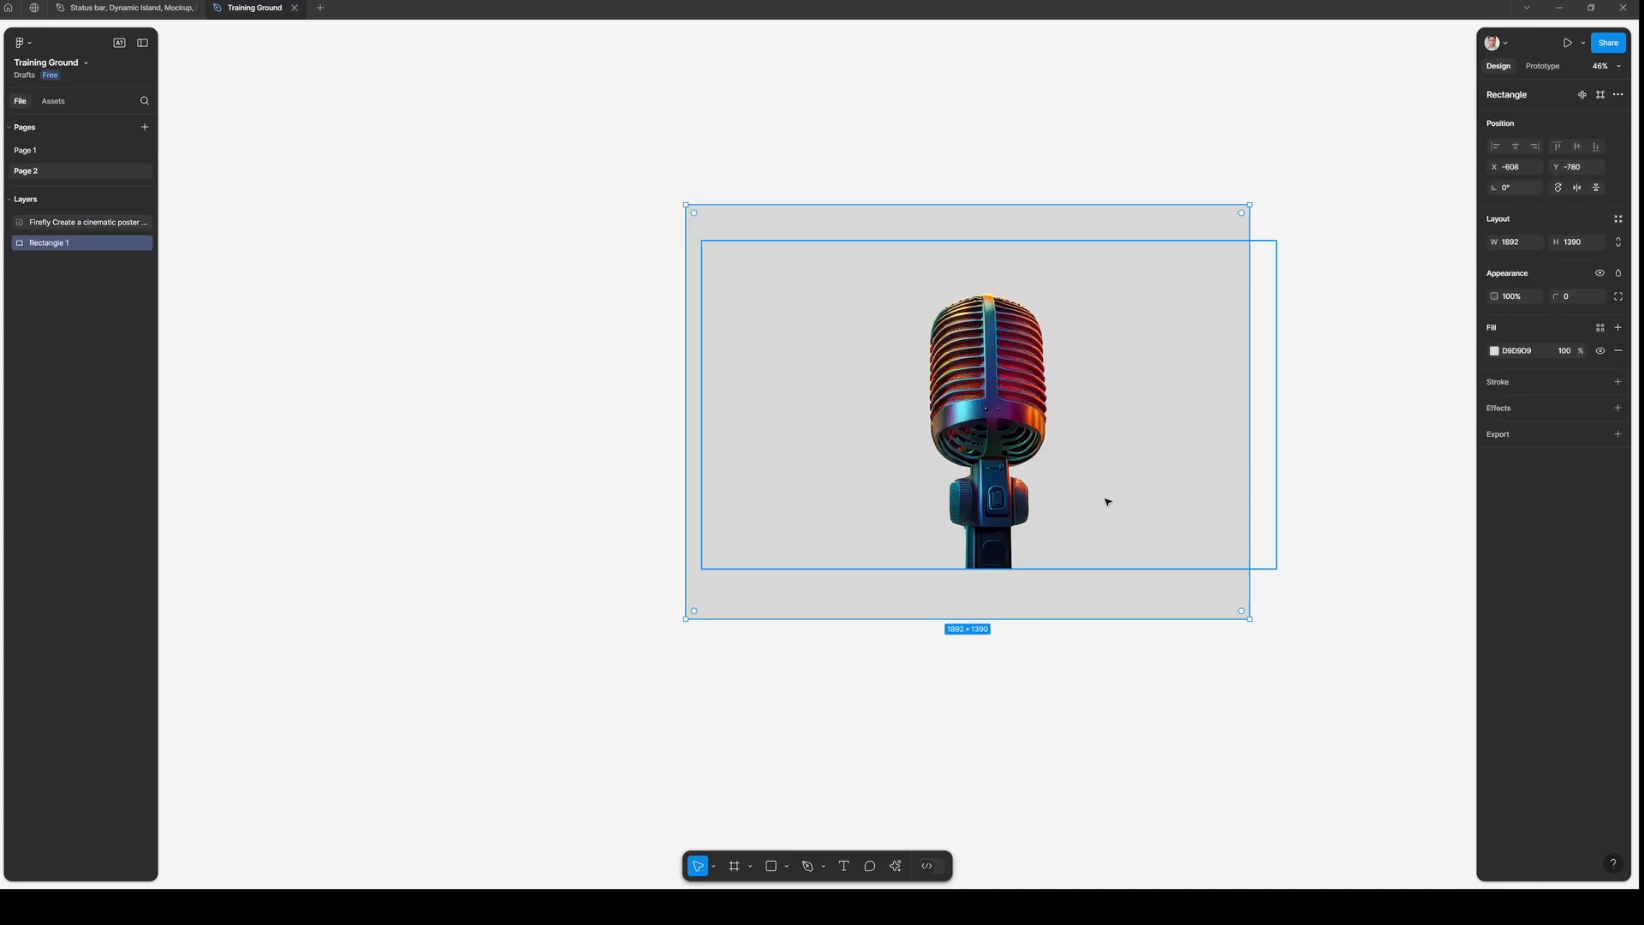
- Fill the rectangle with black 000000 and shift it slightly to frame the microphone
{"action": "left_click_drag", "start_coordinate": [1017, 393], "coordinate": [1051, 381]}
{"action": "left_click", "coordinate": [1053, 383]}
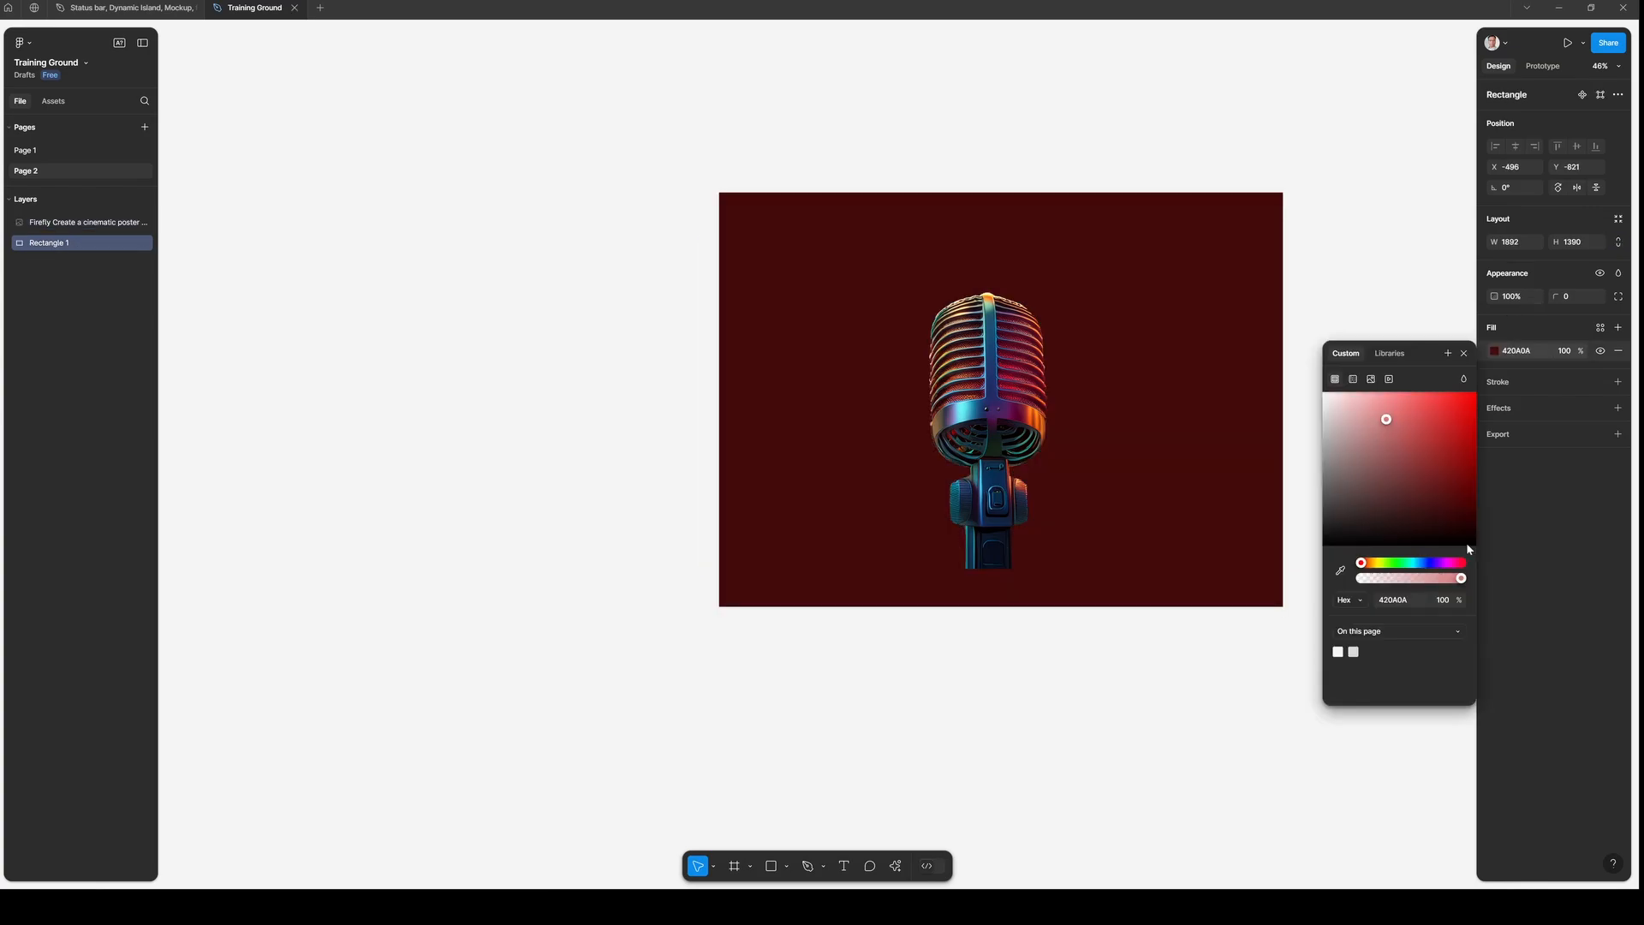
{"action": "left_click_drag", "start_coordinate": [1467, 544], "coordinate": [1528, 588]}
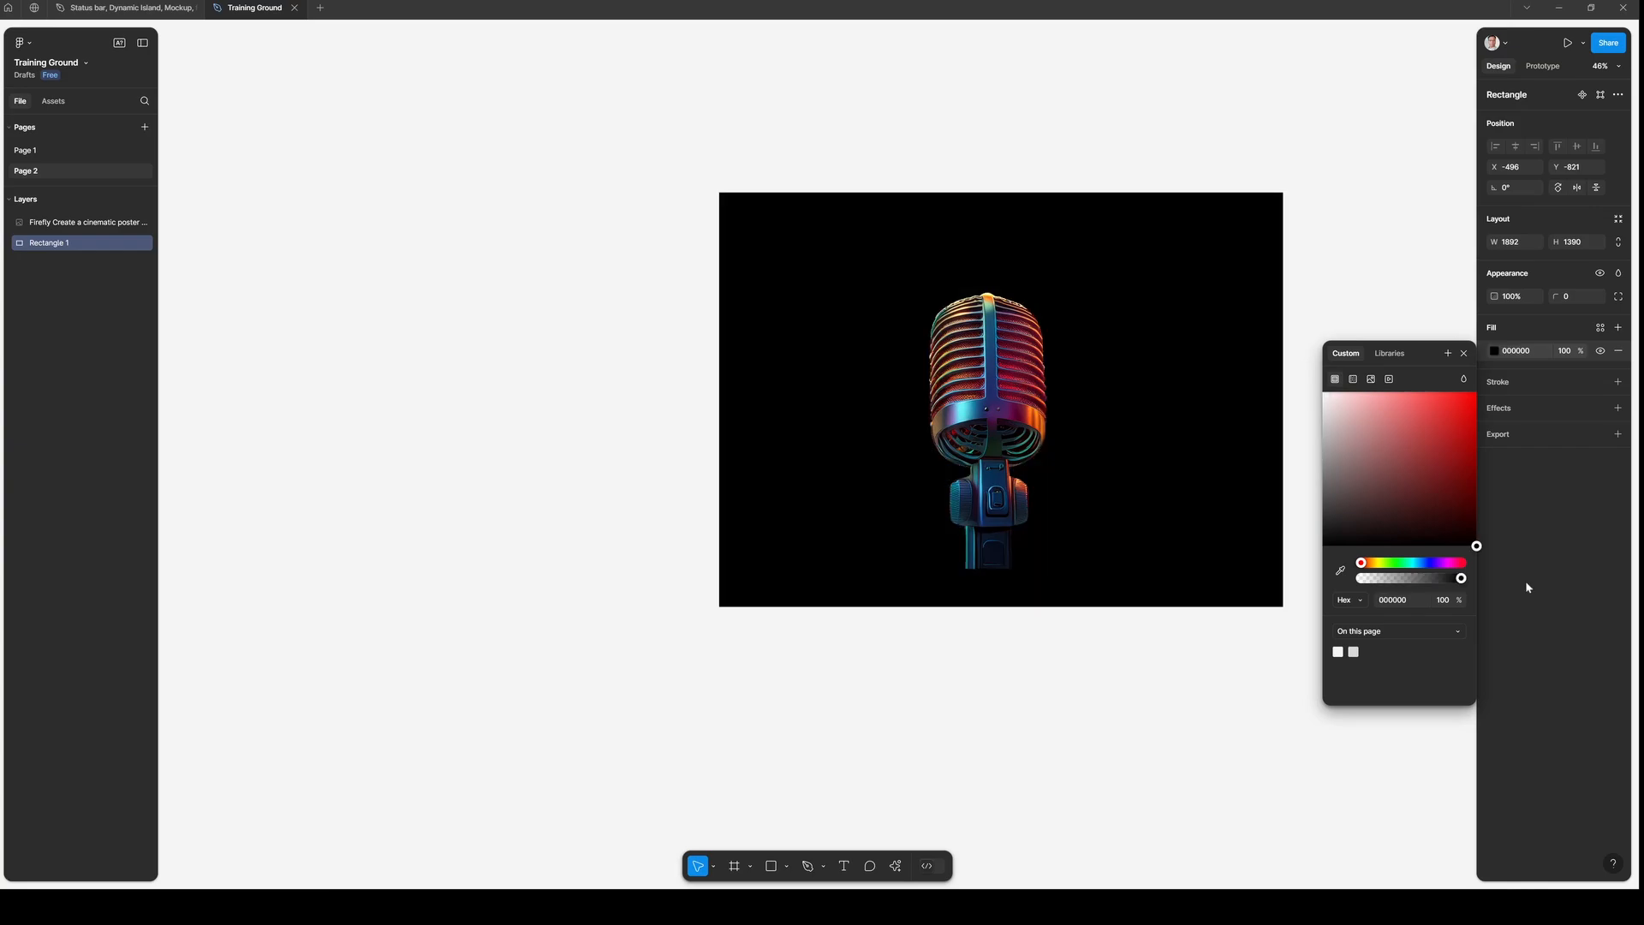
{"action": "left_click_drag", "start_coordinate": [1171, 464], "coordinate": [1148, 474]}
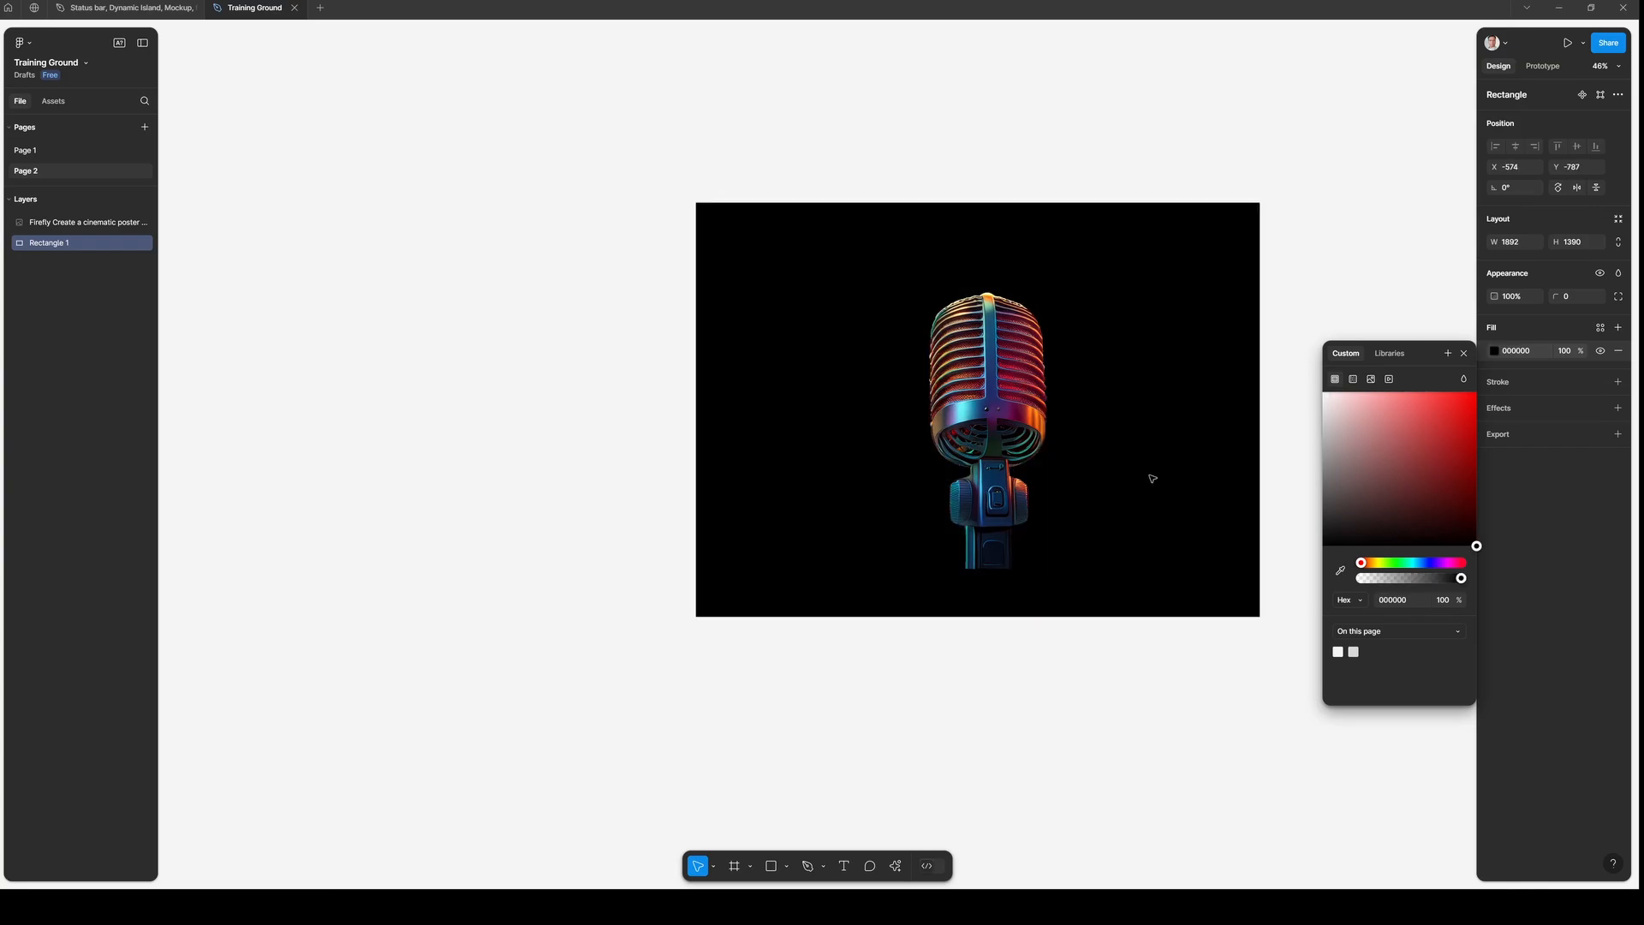
{"action": "left_click", "coordinate": [1053, 690]}
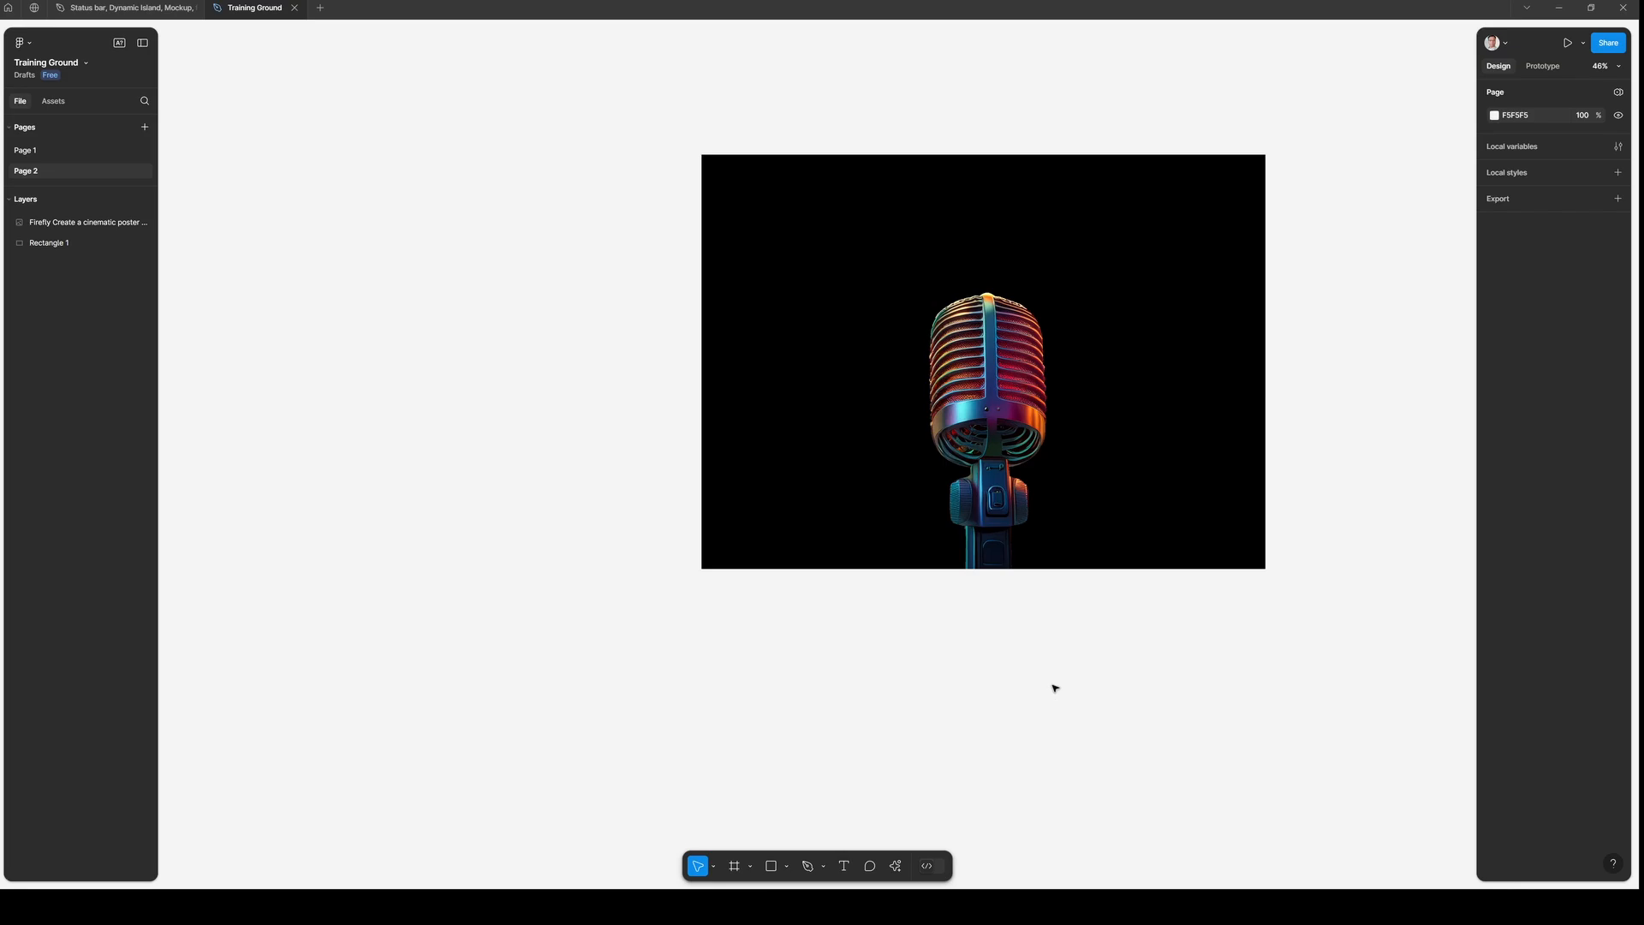
- Examine the cut-out microphone against the black background up close and from afar
{"action": "scroll", "coordinate": [1054, 688], "scroll_direction": "up", "scroll_amount": 2}
{"action": "scroll", "coordinate": [1054, 688], "scroll_direction": "right", "scroll_amount": 3}
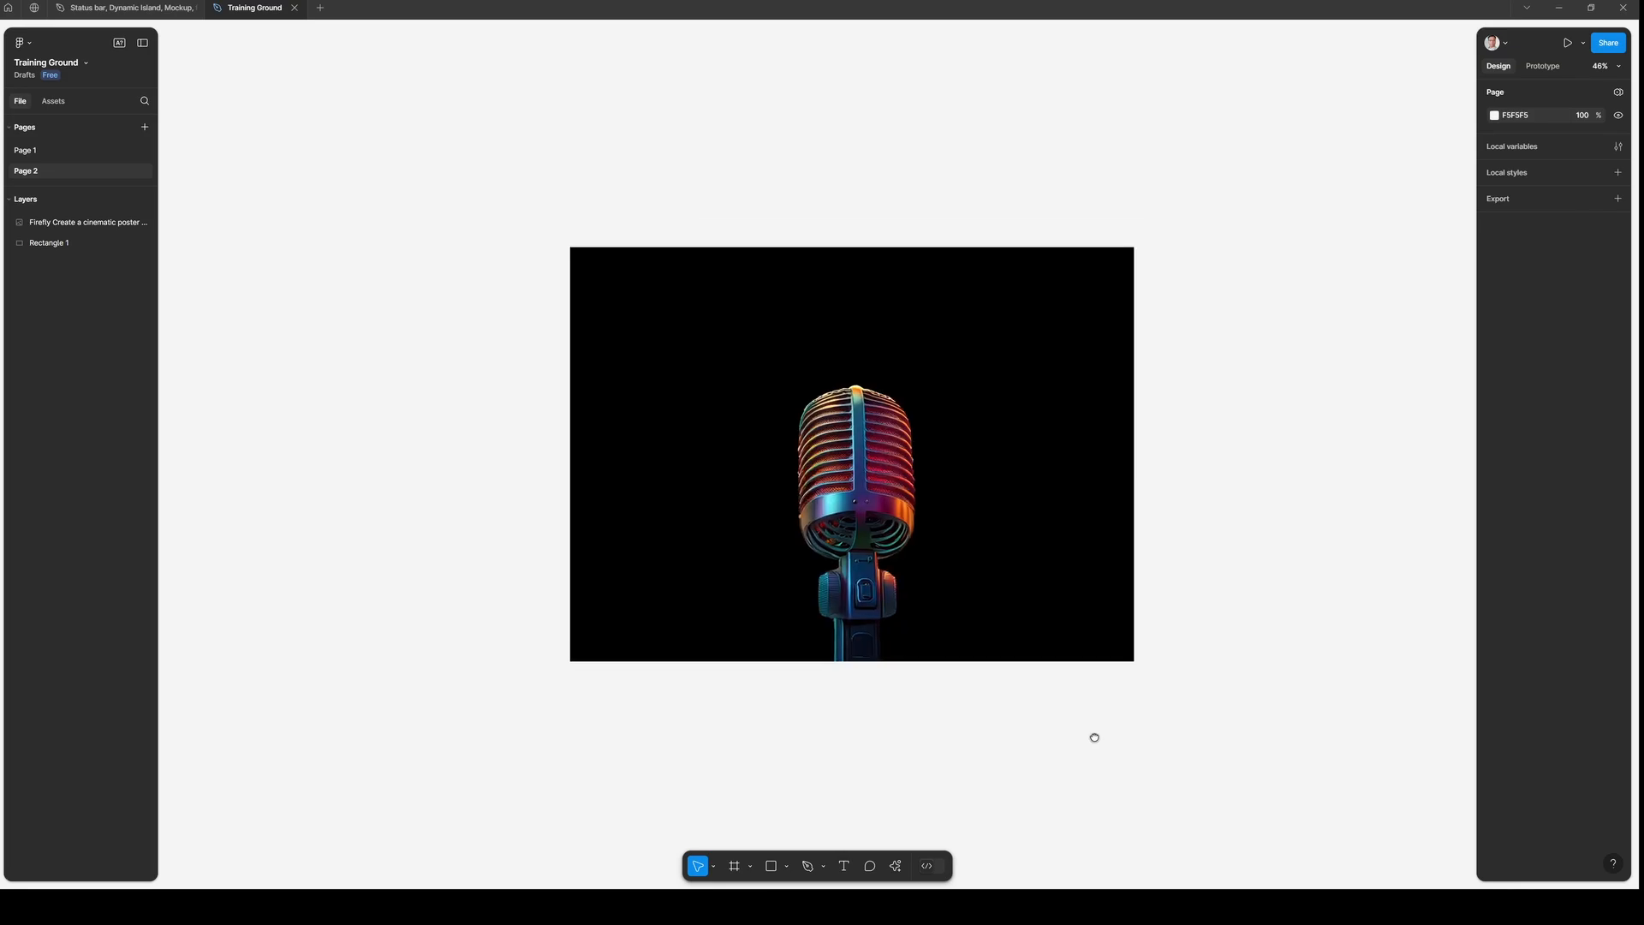
{"action": "scroll", "coordinate": [979, 569], "scroll_direction": "up", "scroll_amount": 2}
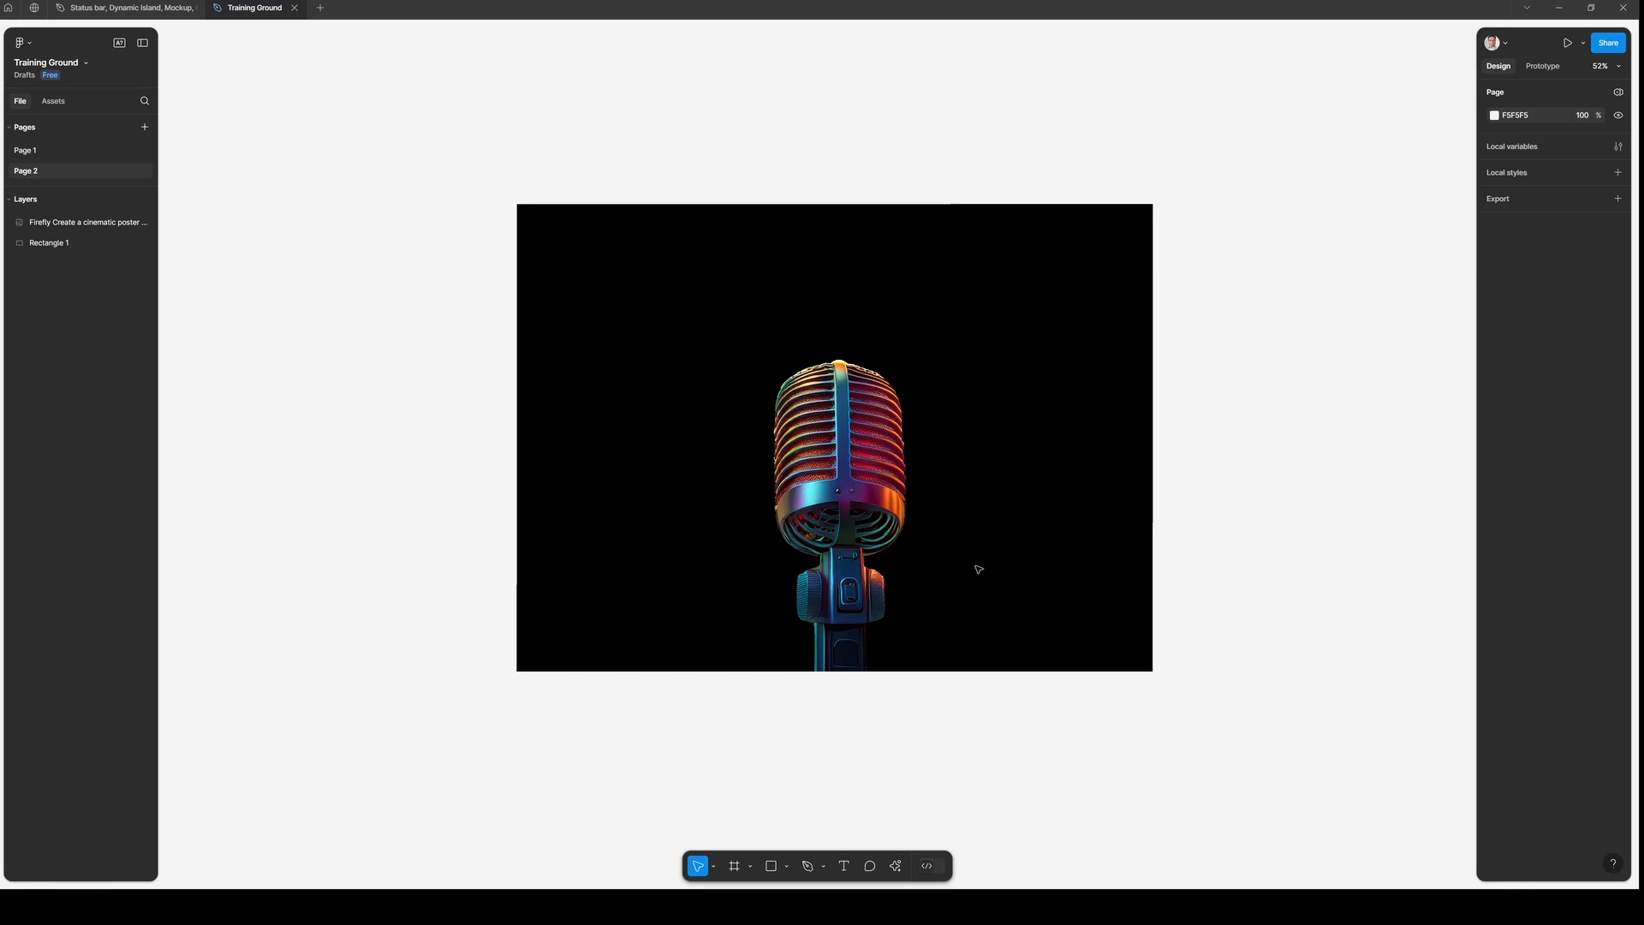
{"action": "scroll", "coordinate": [978, 569], "scroll_direction": "up", "scroll_amount": 1}
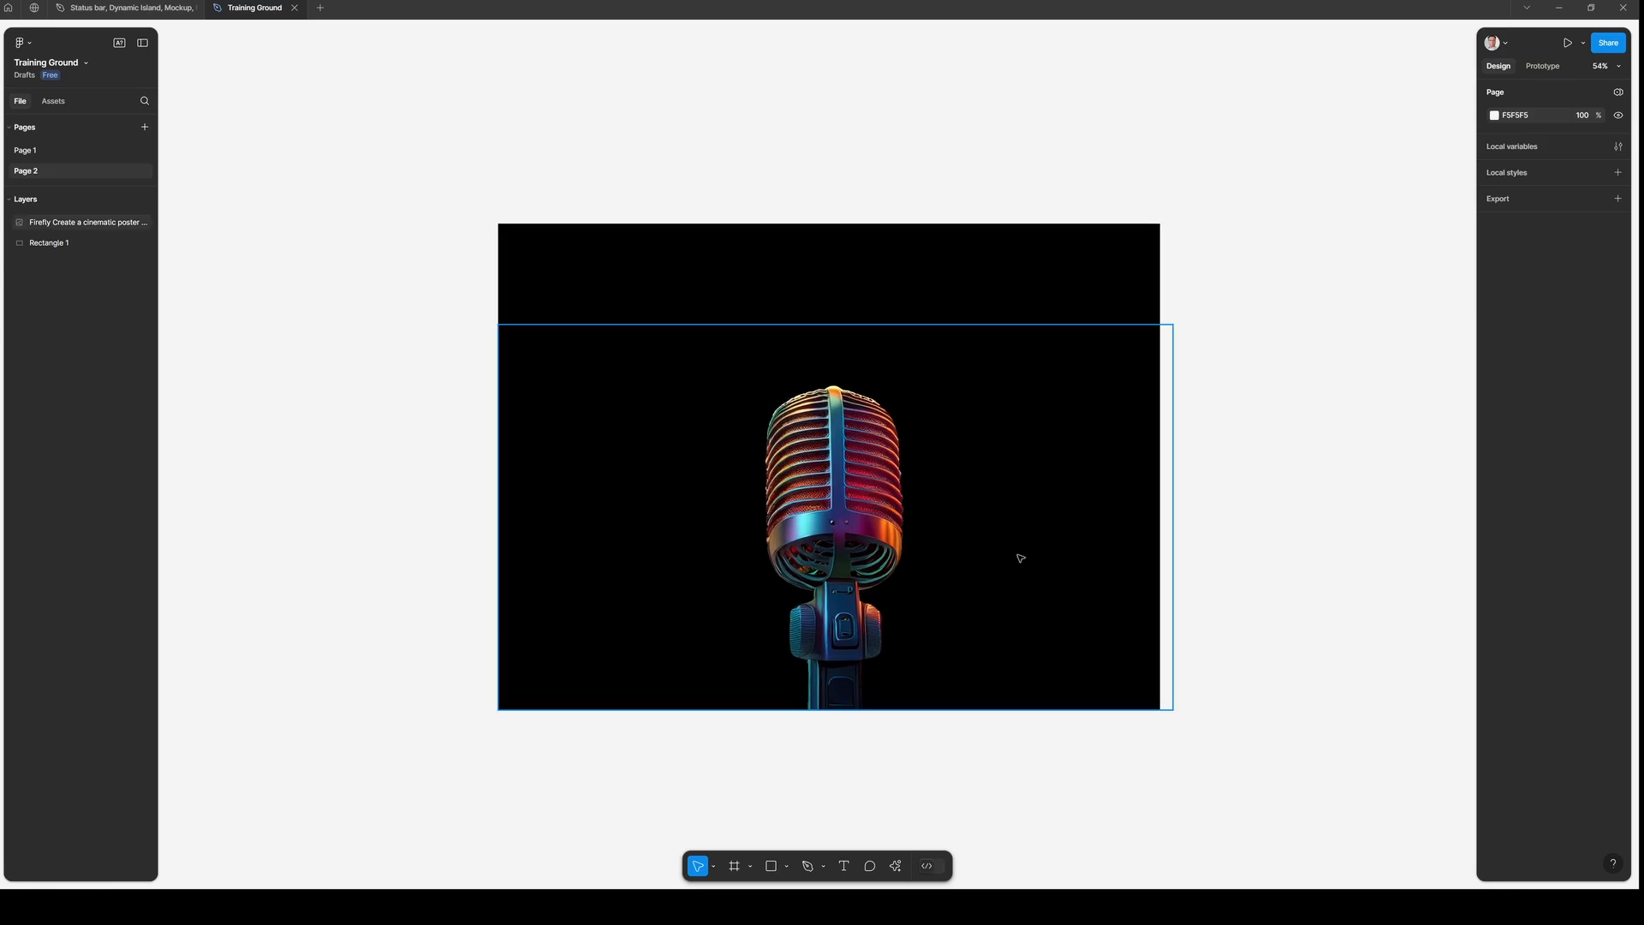
{"action": "scroll", "coordinate": [961, 447], "scroll_direction": "up", "scroll_amount": 2}
{"action": "left_click_drag", "start_coordinate": [961, 447], "coordinate": [967, 343]}
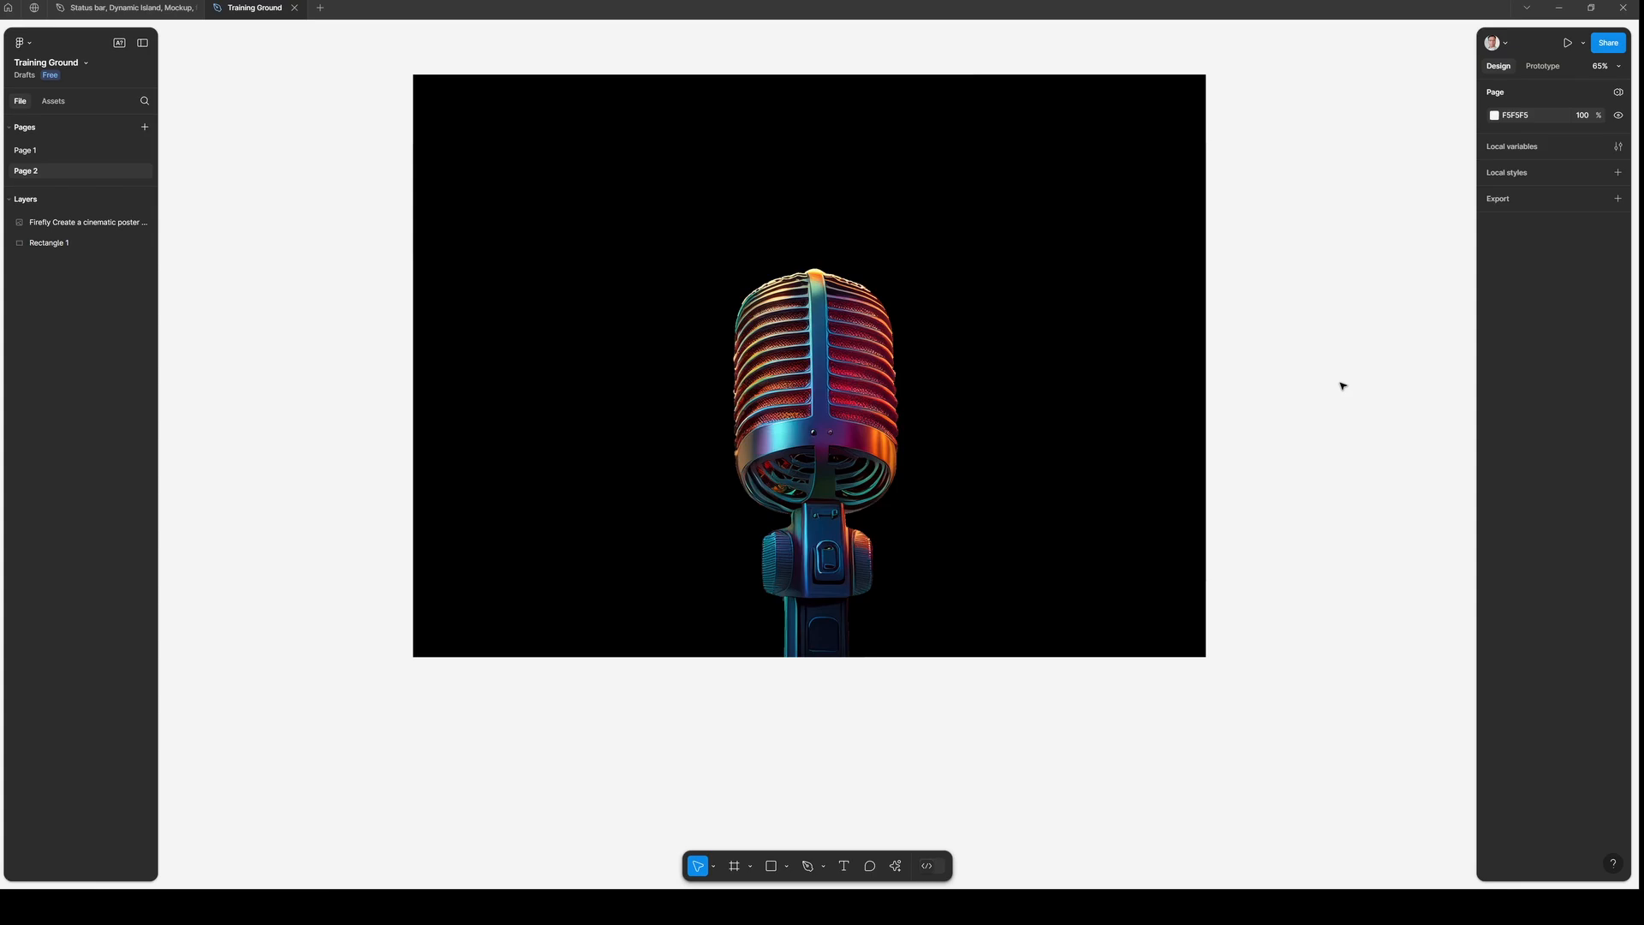
{"action": "scroll", "coordinate": [1054, 444], "scroll_direction": "down", "scroll_amount": 3}
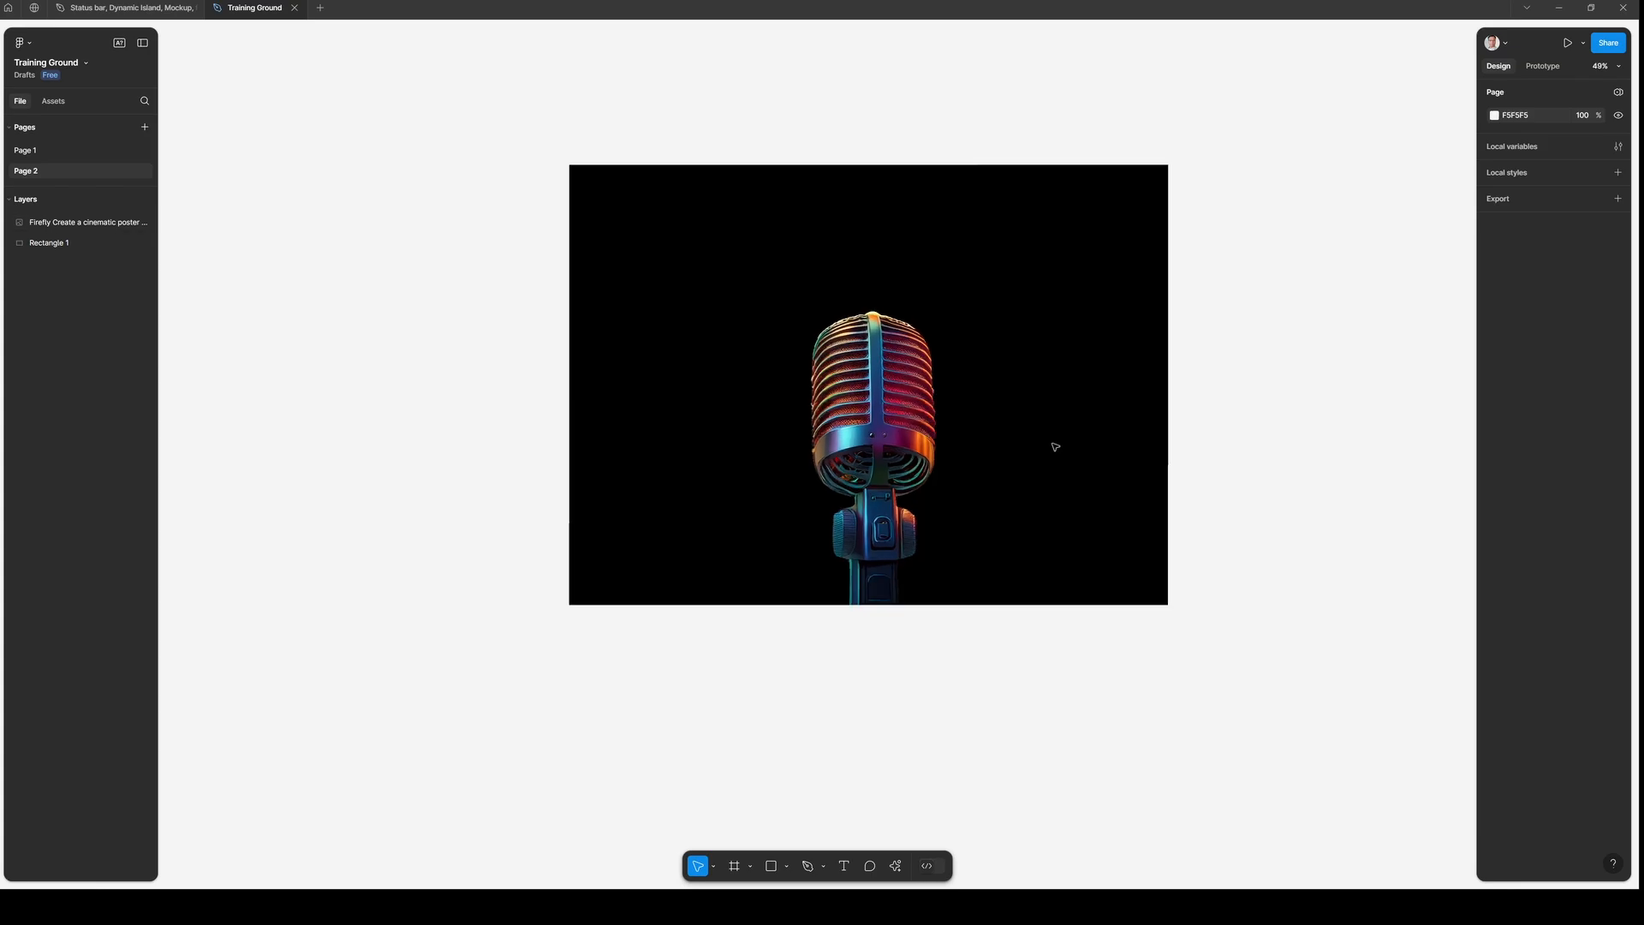
{"action": "scroll", "coordinate": [1055, 446], "scroll_direction": "up", "scroll_amount": 4}
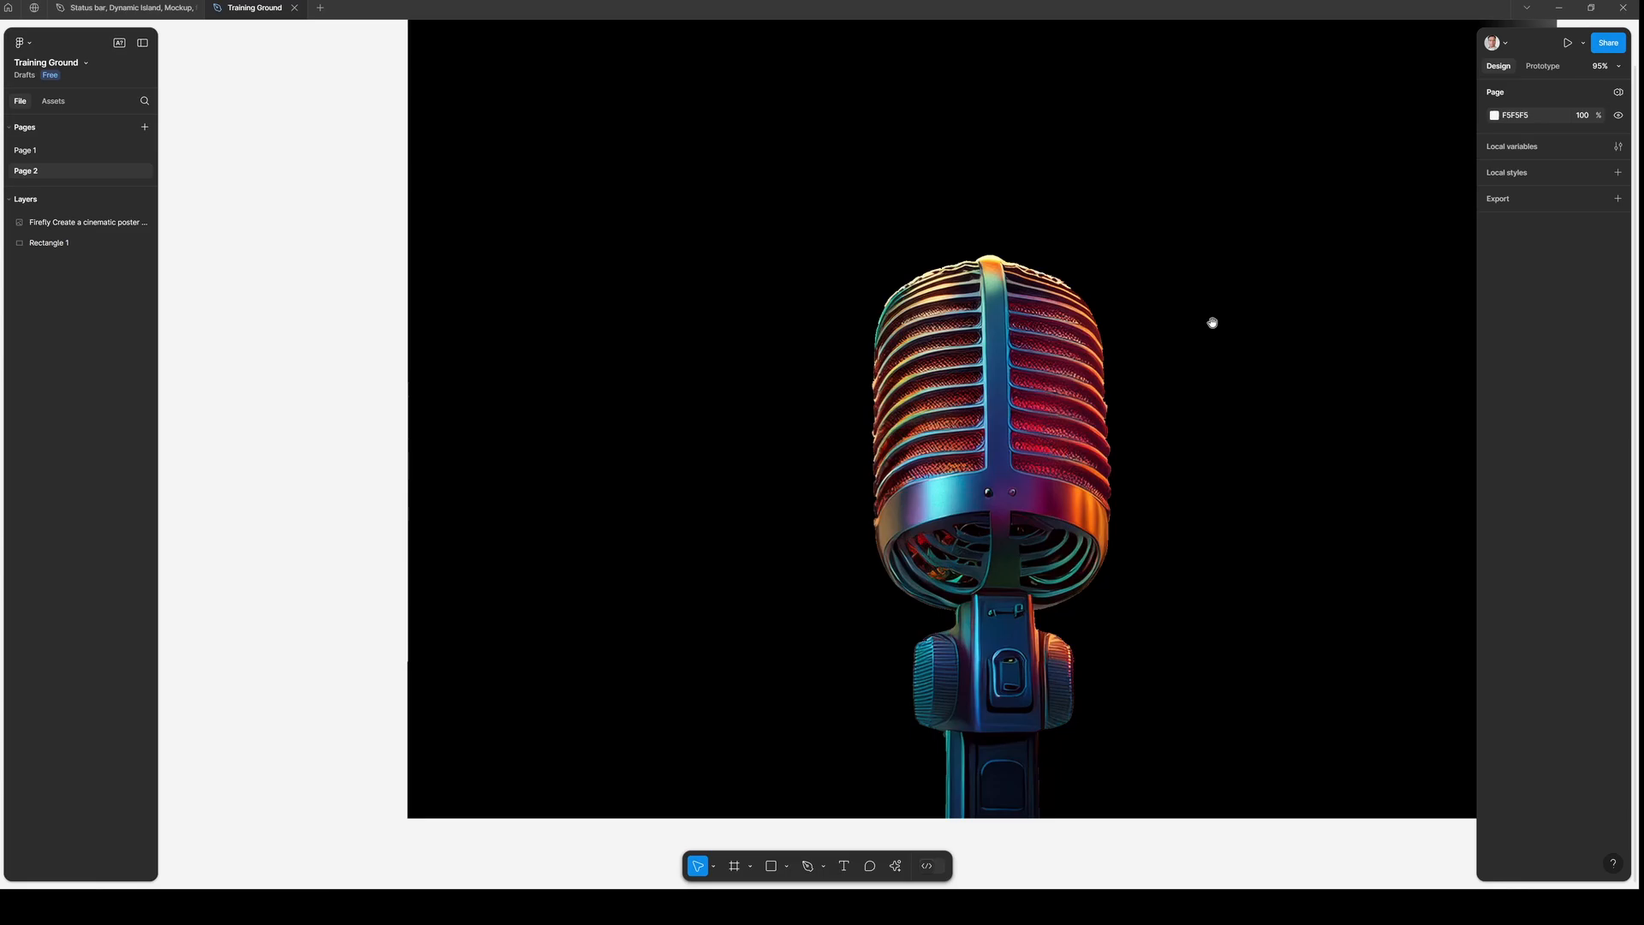
{"action": "left_click_drag", "start_coordinate": [1212, 322], "coordinate": [983, 377]}
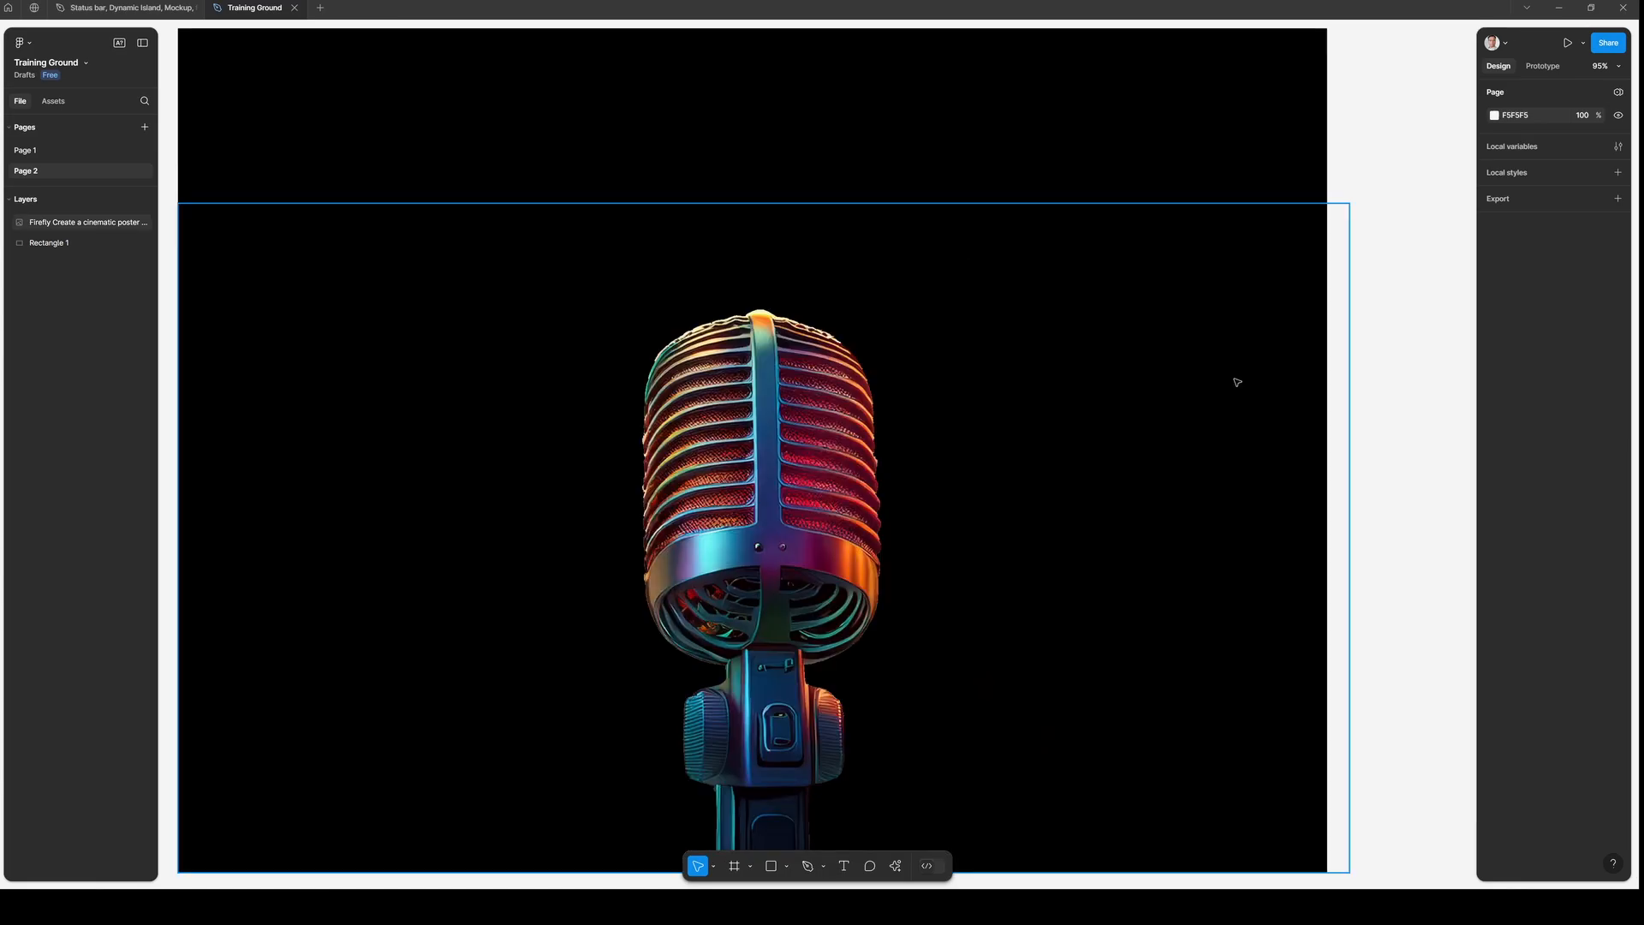
{"action": "scroll", "coordinate": [1236, 381], "scroll_direction": "down", "scroll_amount": 5}
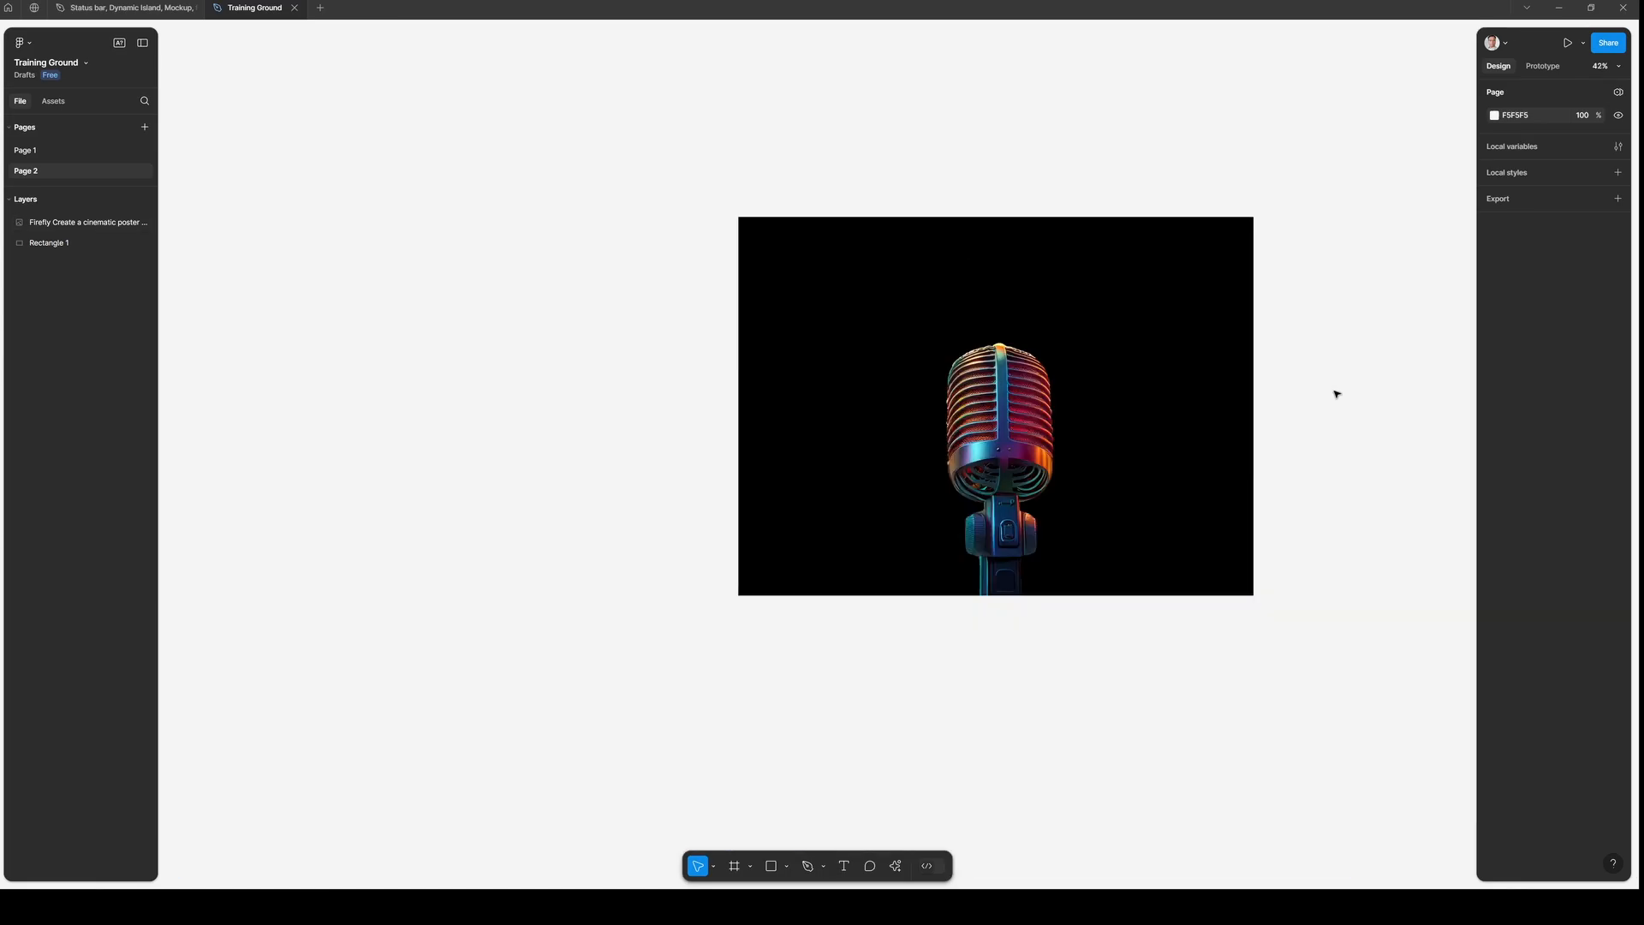